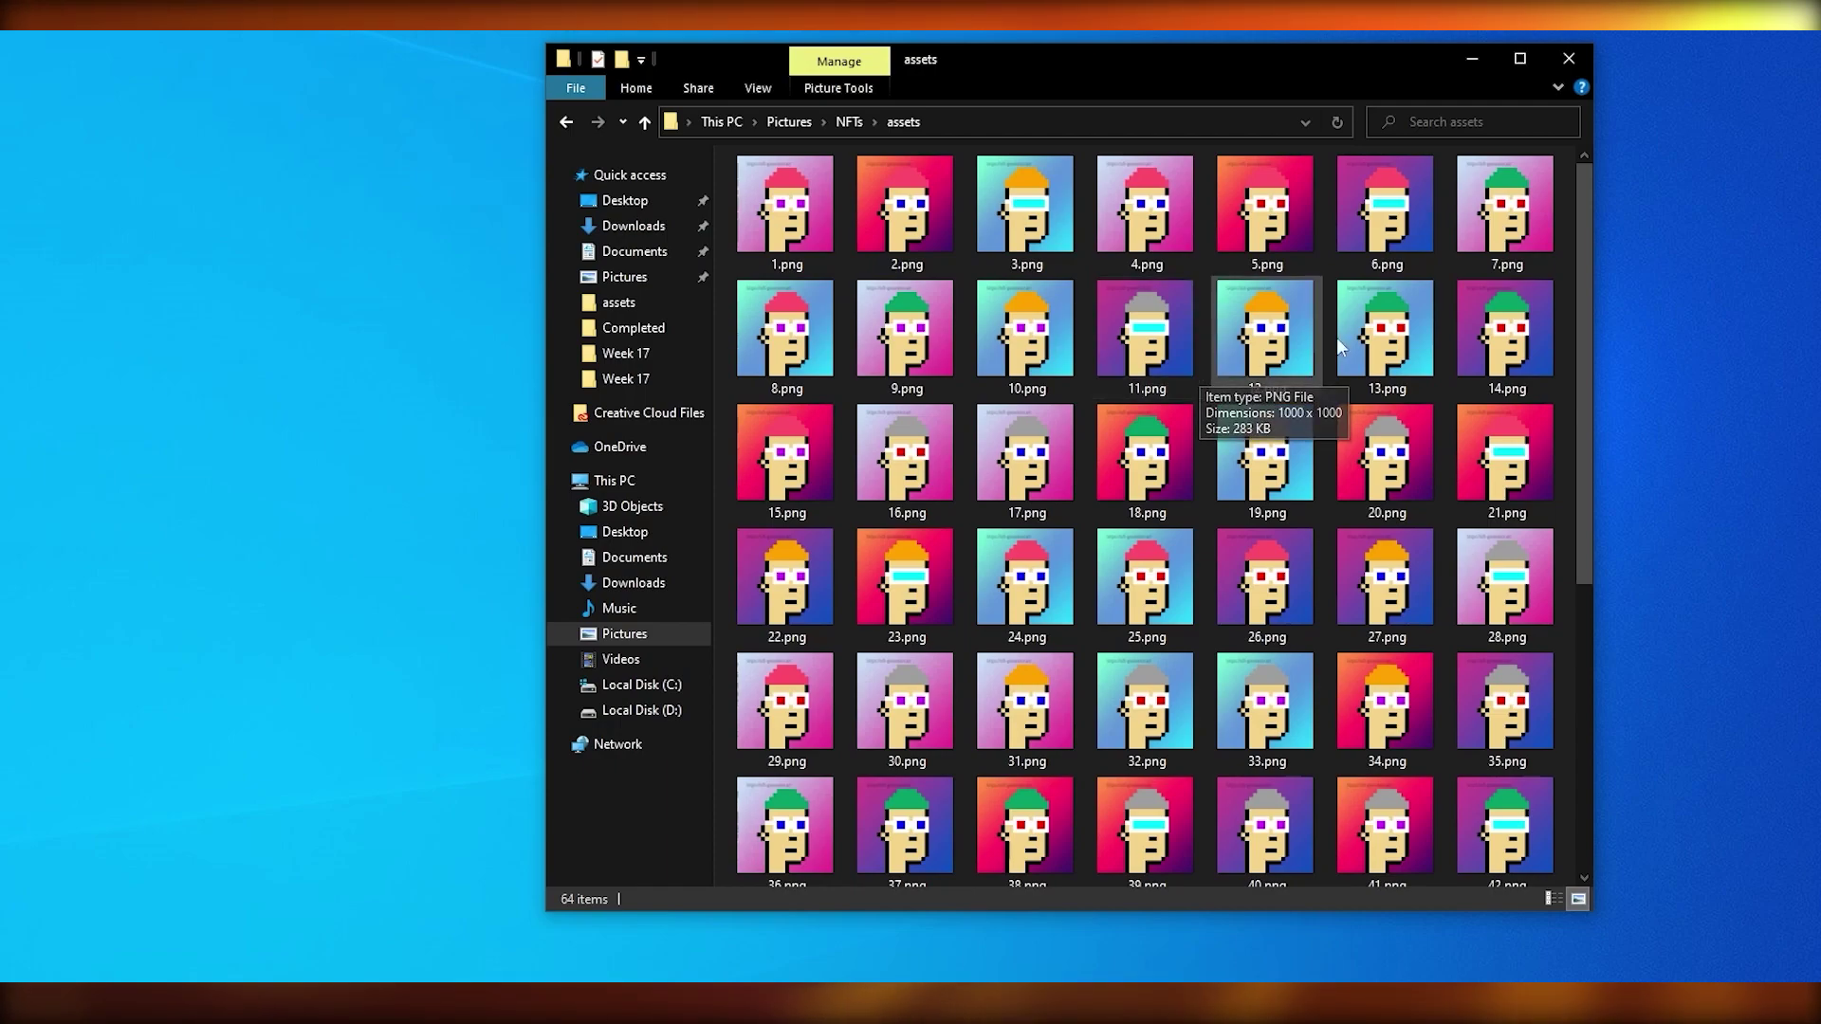
# Maximize the assets folder window and look over the Python downloads page for the latest Windows version.
pyautogui.click(1511, 65)
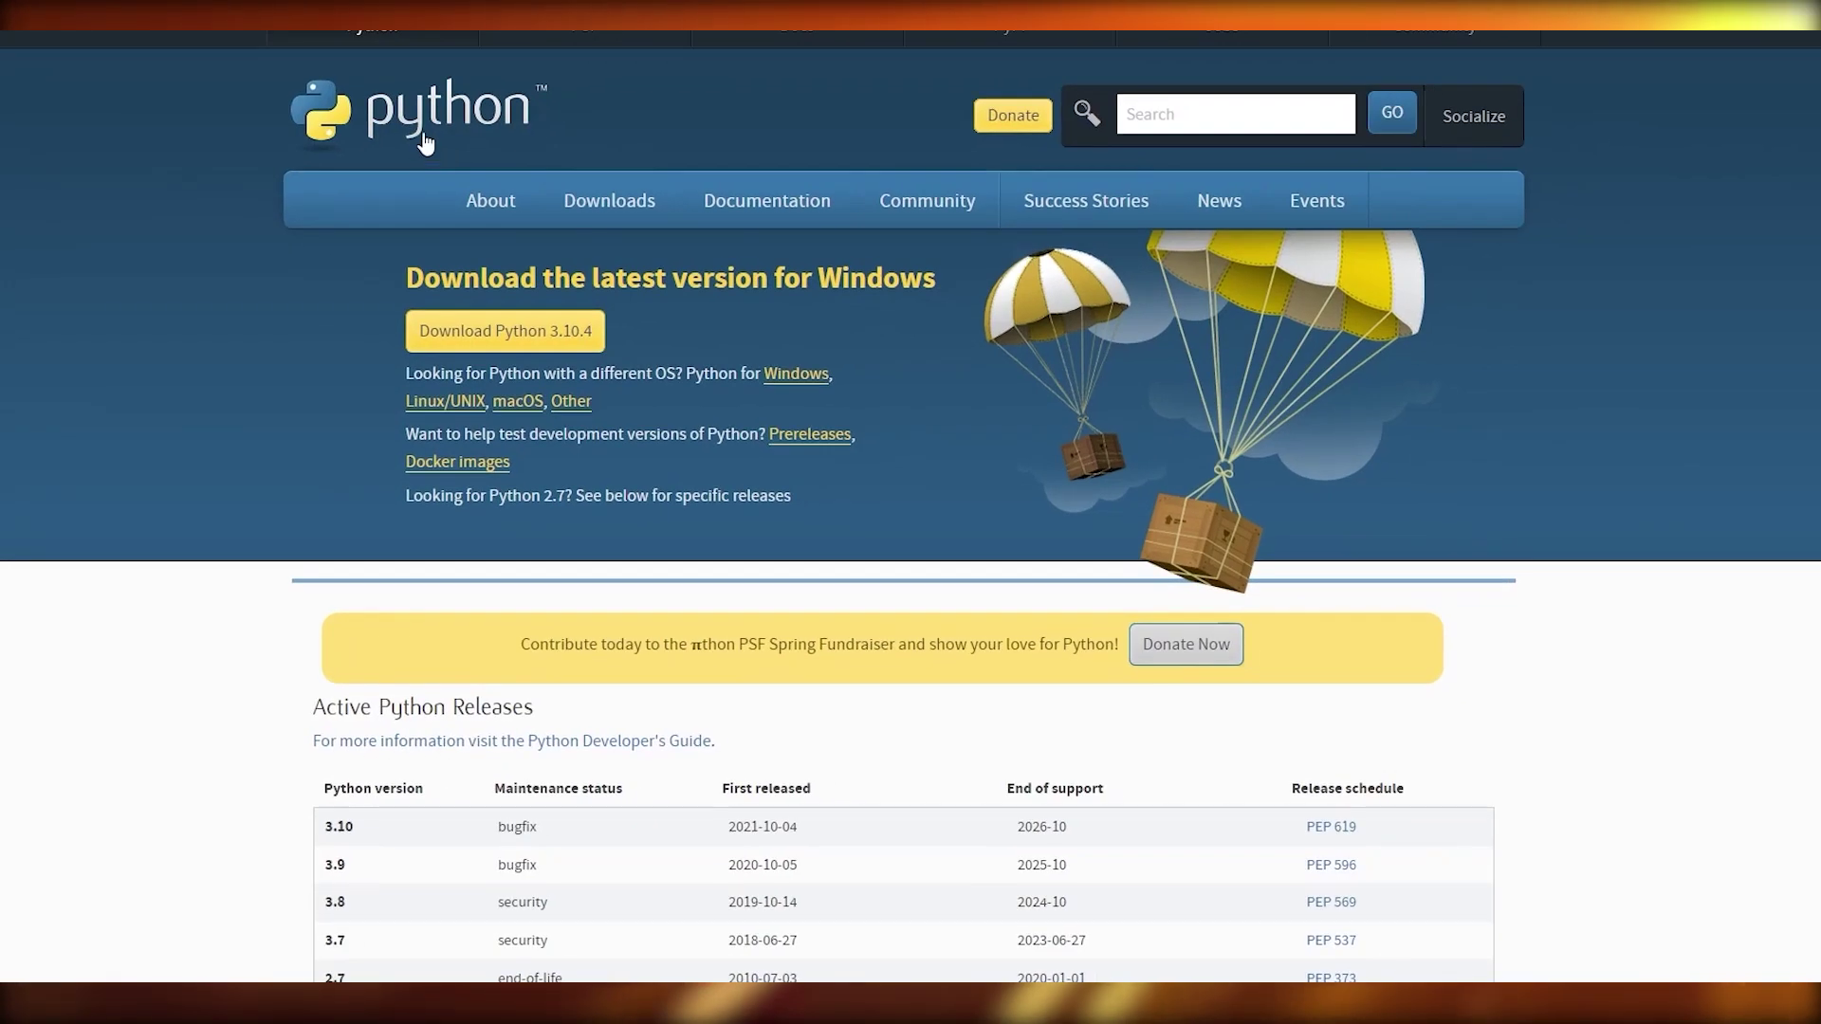
pyautogui.scroll(-2, 424, 142)
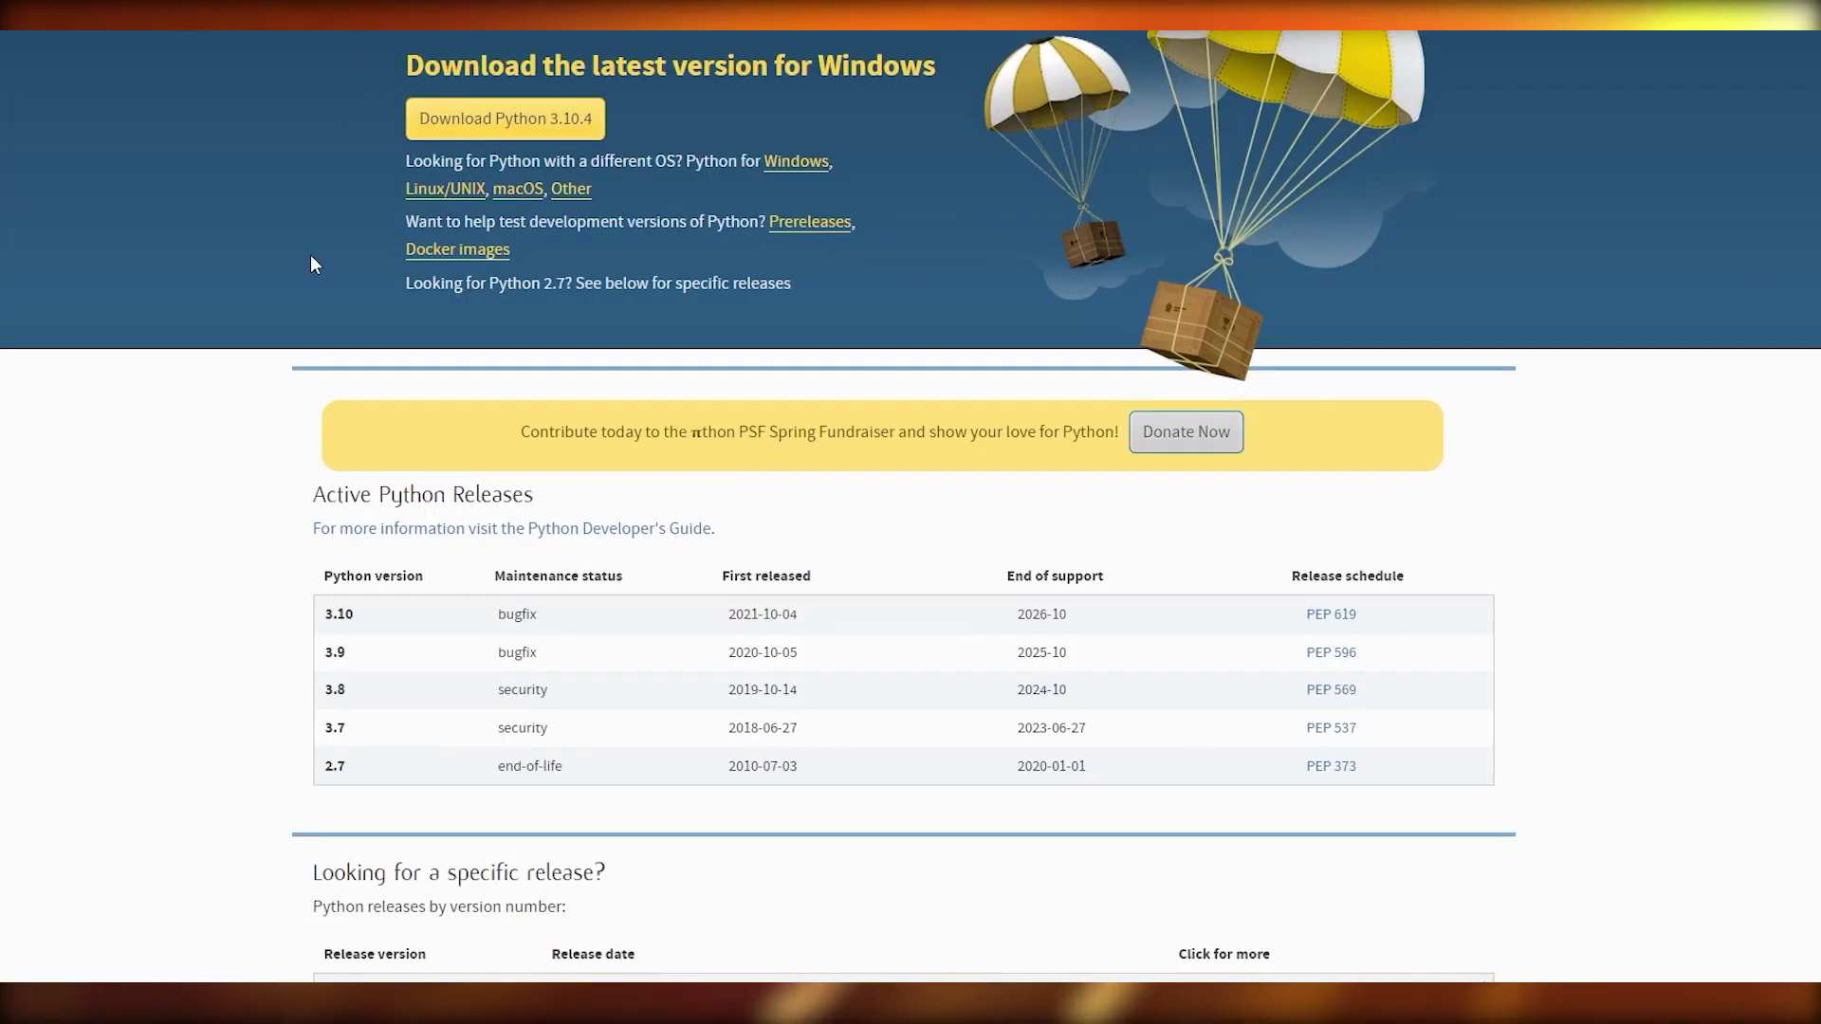
pyautogui.scroll(-2, 313, 265)
pyautogui.scroll(4, 494, 493)
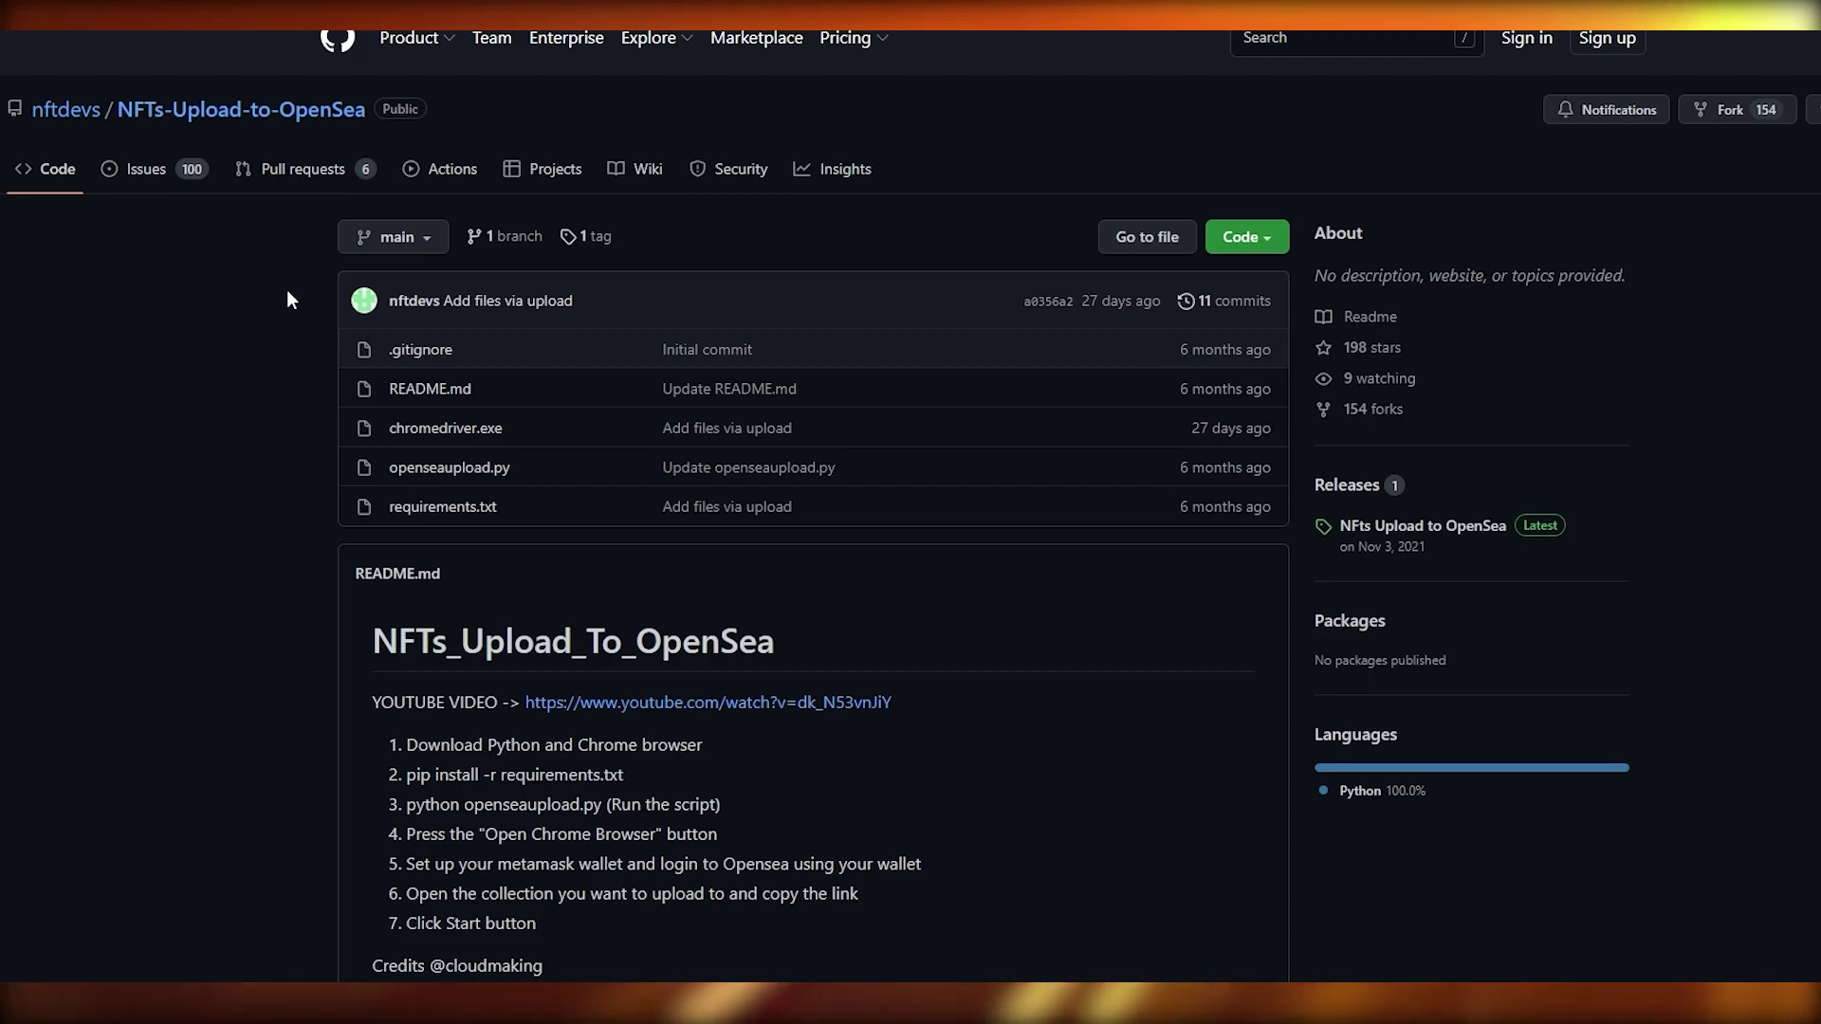
# Read the NFTs-Upload-to-OpenSea repository's README instructions and download the repository as a ZIP.
pyautogui.scroll(-5, 996, 309)
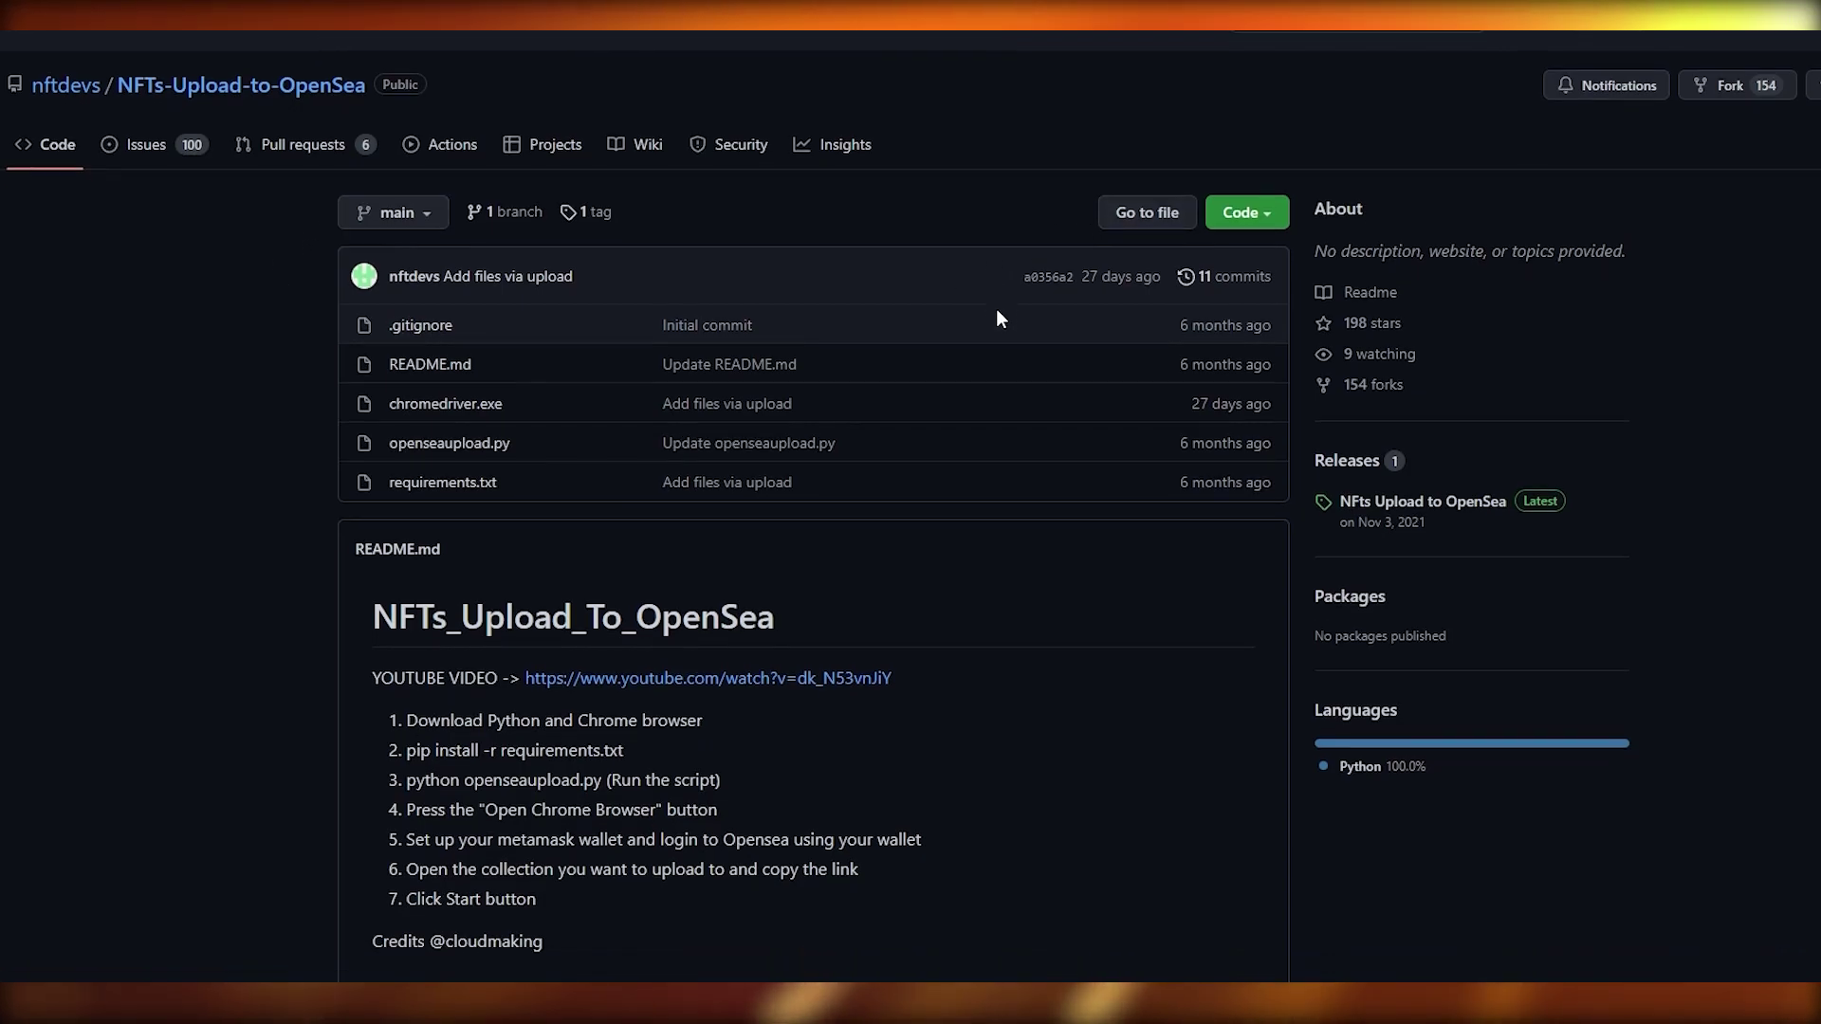
pyautogui.scroll(5, 996, 309)
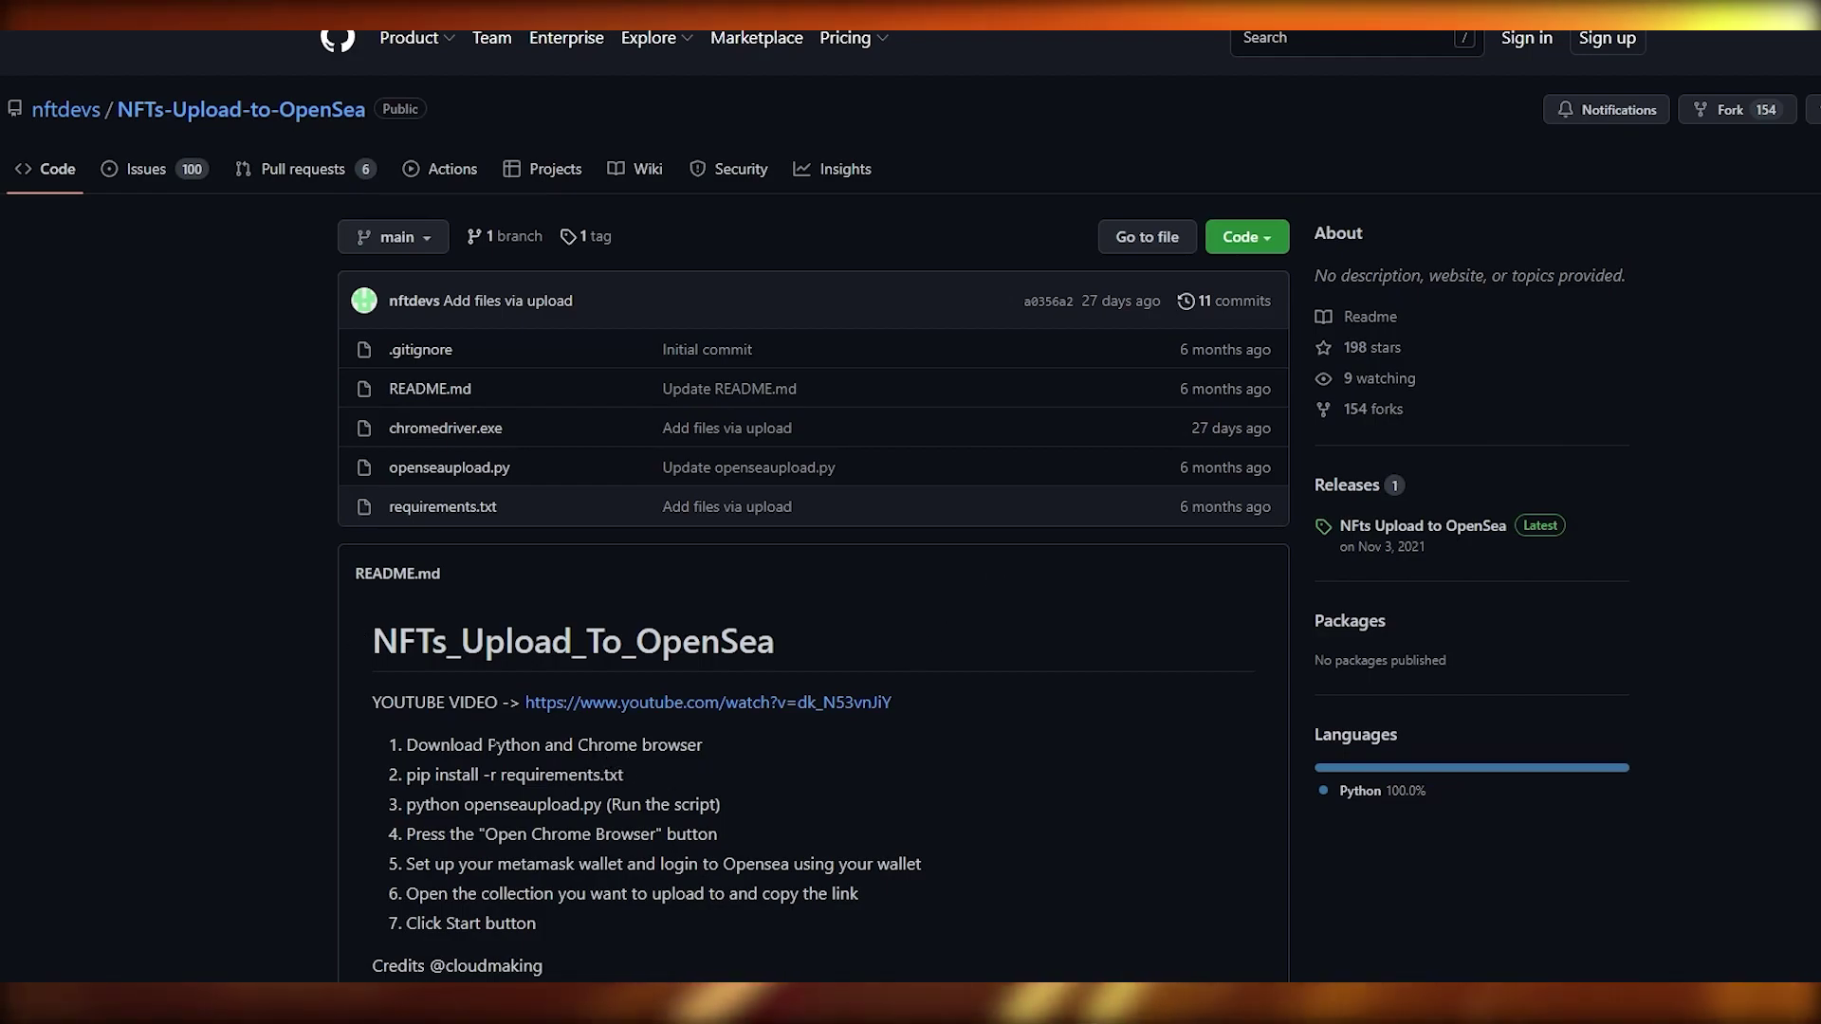
pyautogui.moveTo(487, 745); pyautogui.dragTo(709, 751)
pyautogui.click(948, 791)
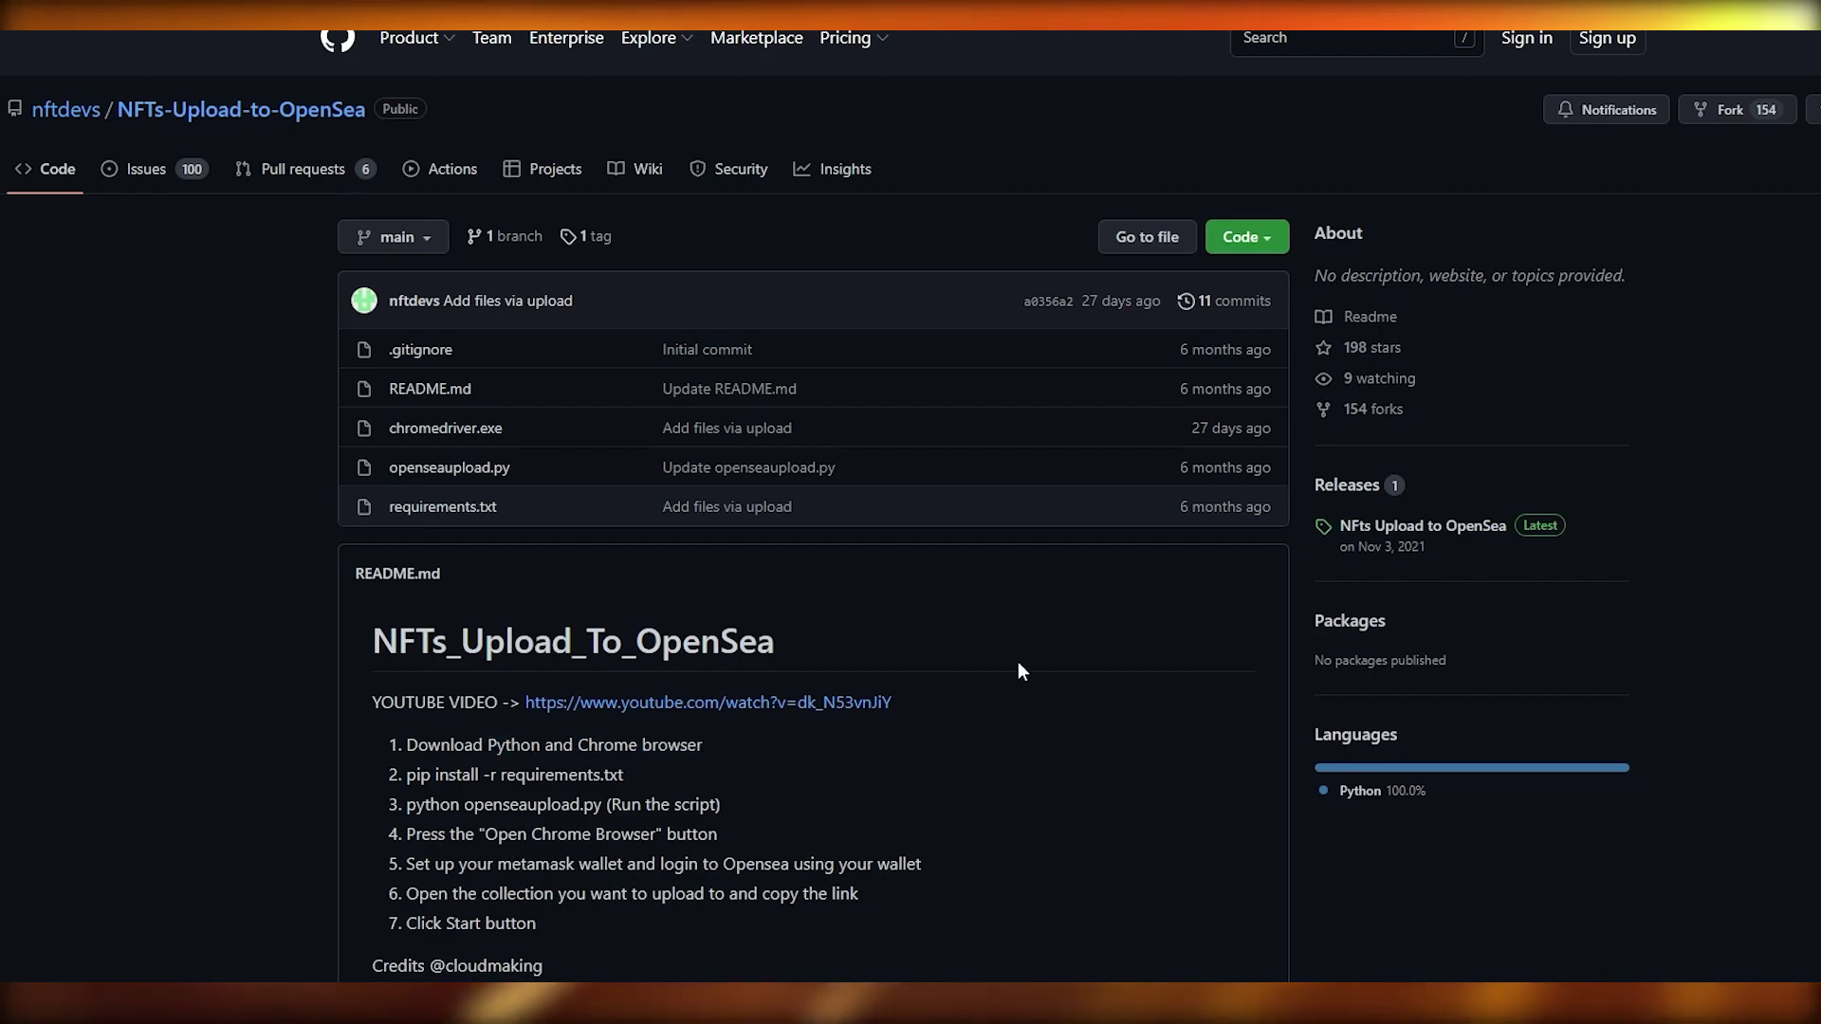
pyautogui.click(1241, 239)
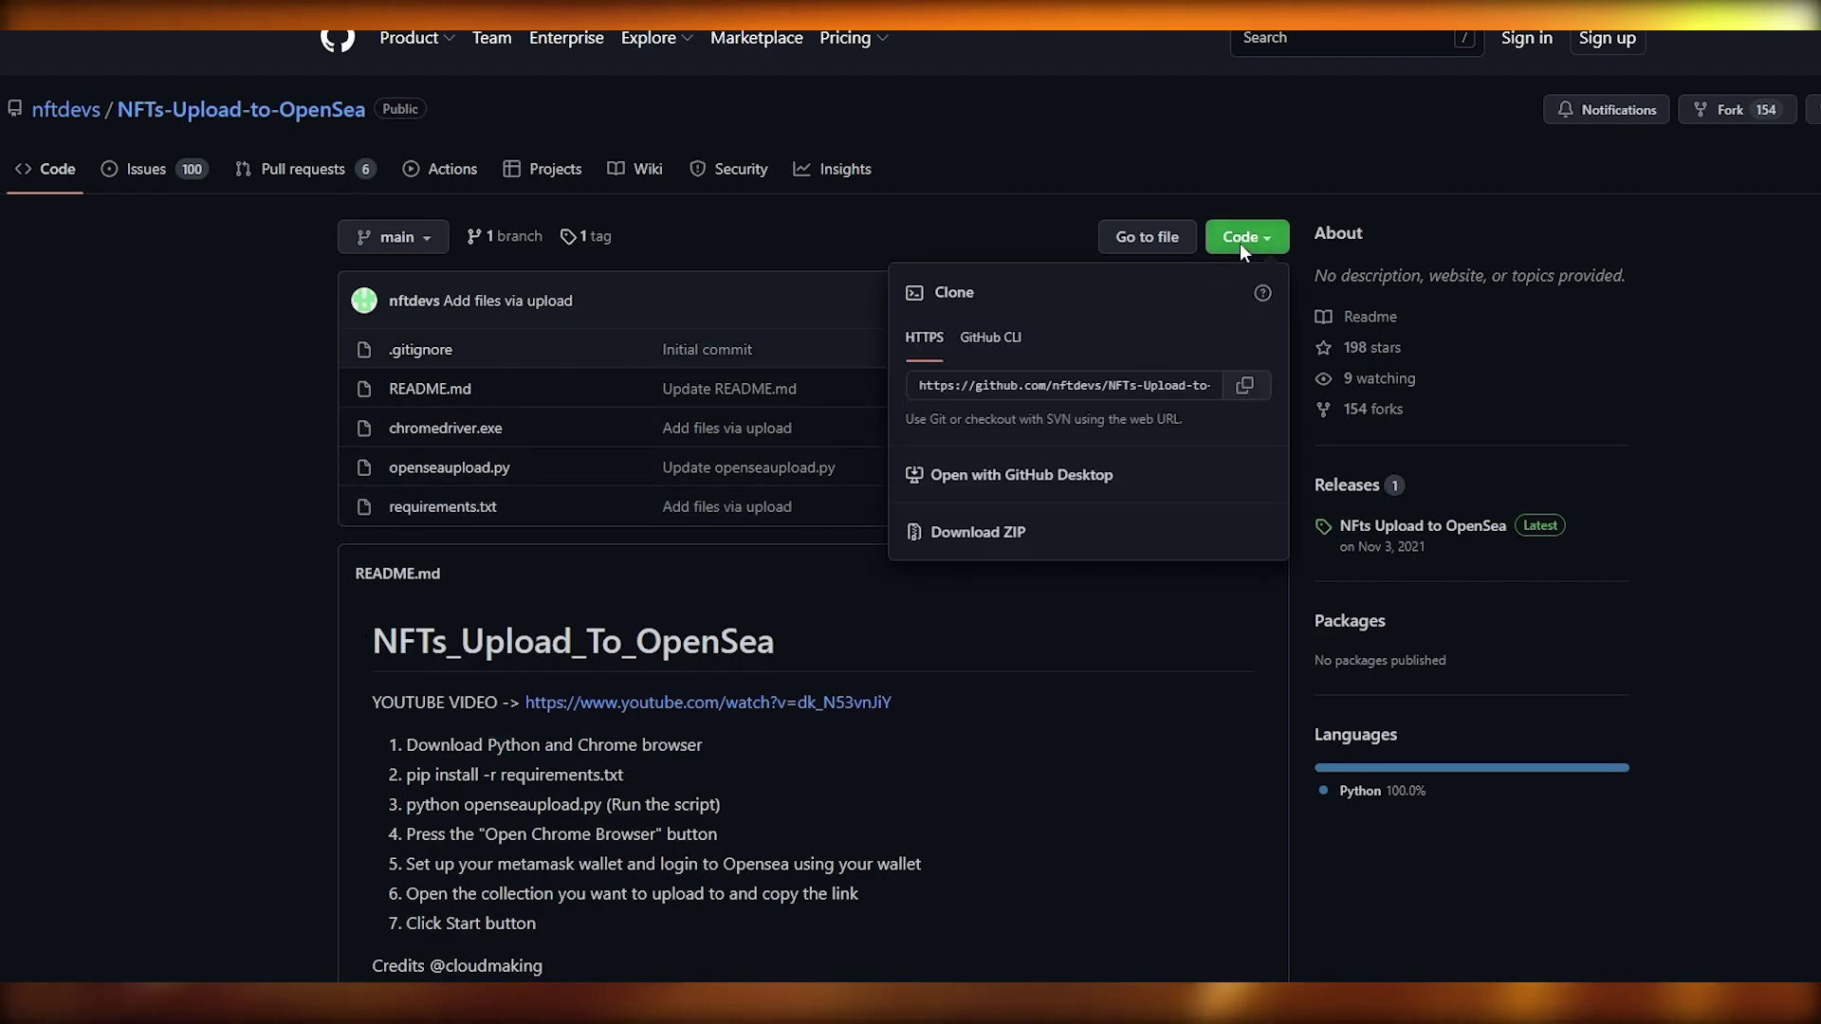
pyautogui.click(995, 548)
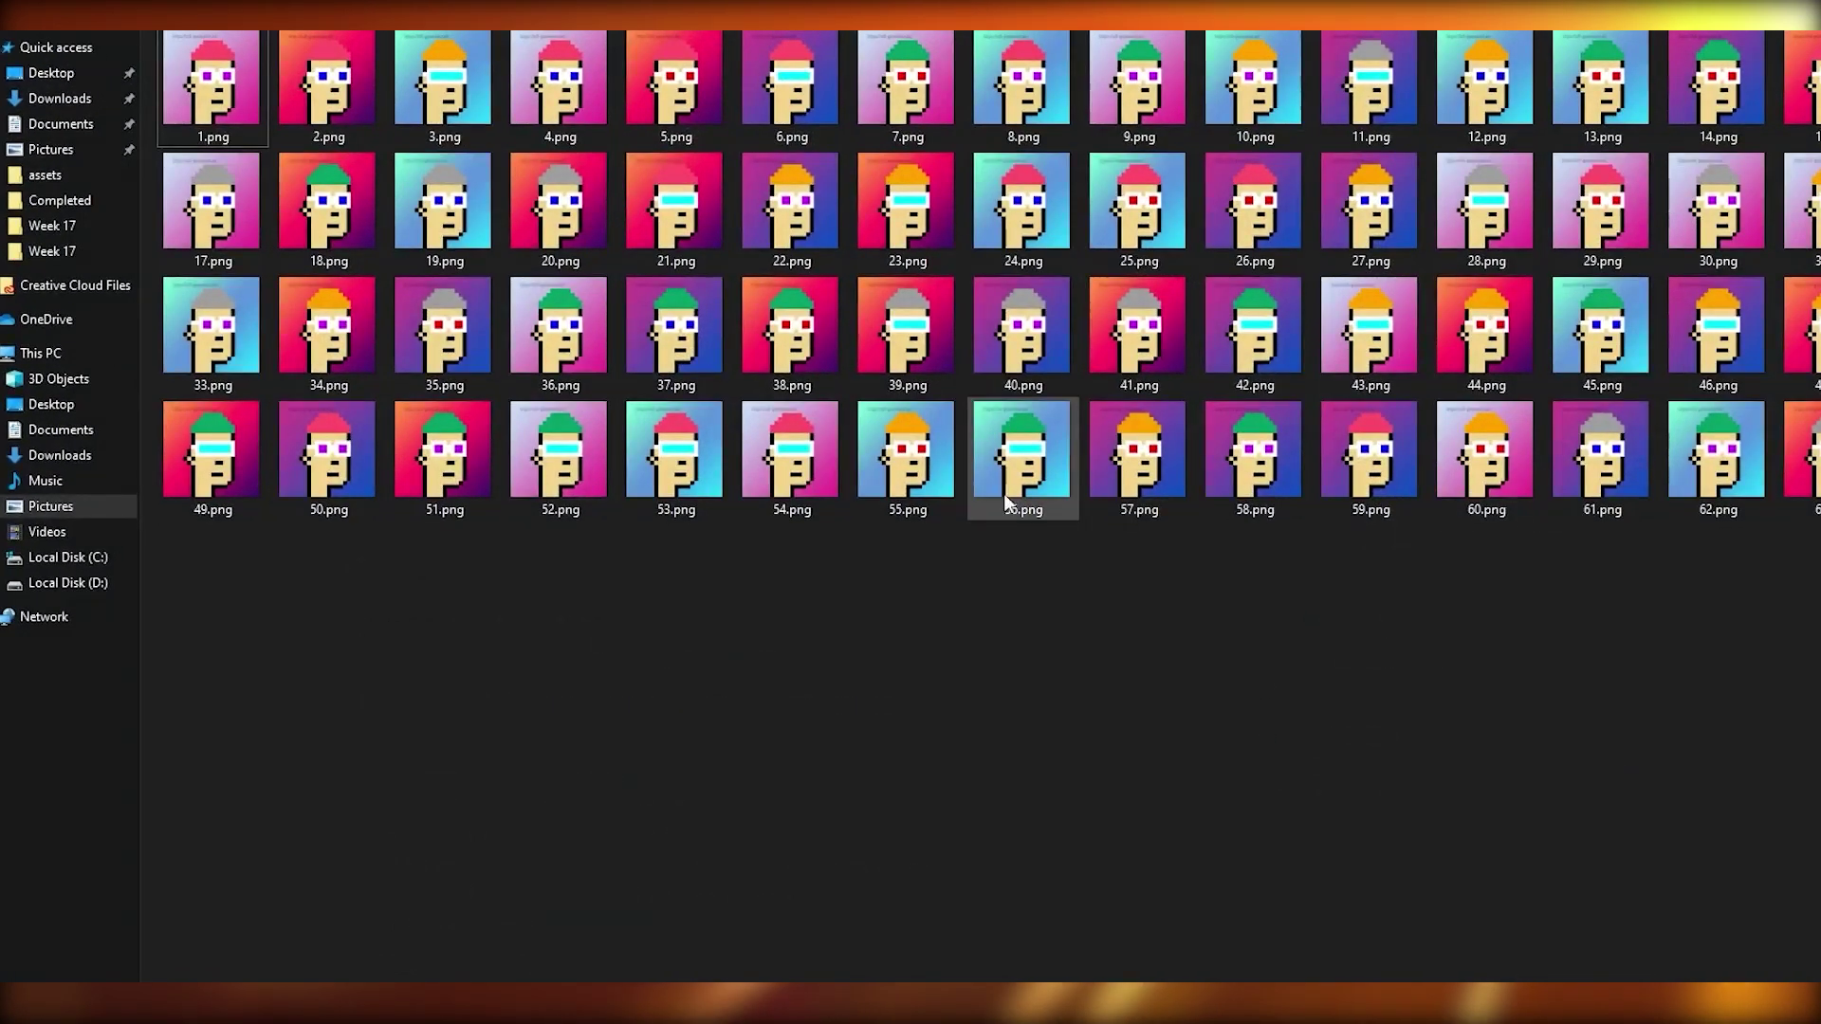
# Open the extracted NFTs-Upload-to-OpenSea-main folder inside the NFTs folder and copy its path.
pyautogui.hotkey('alt', 'Up')
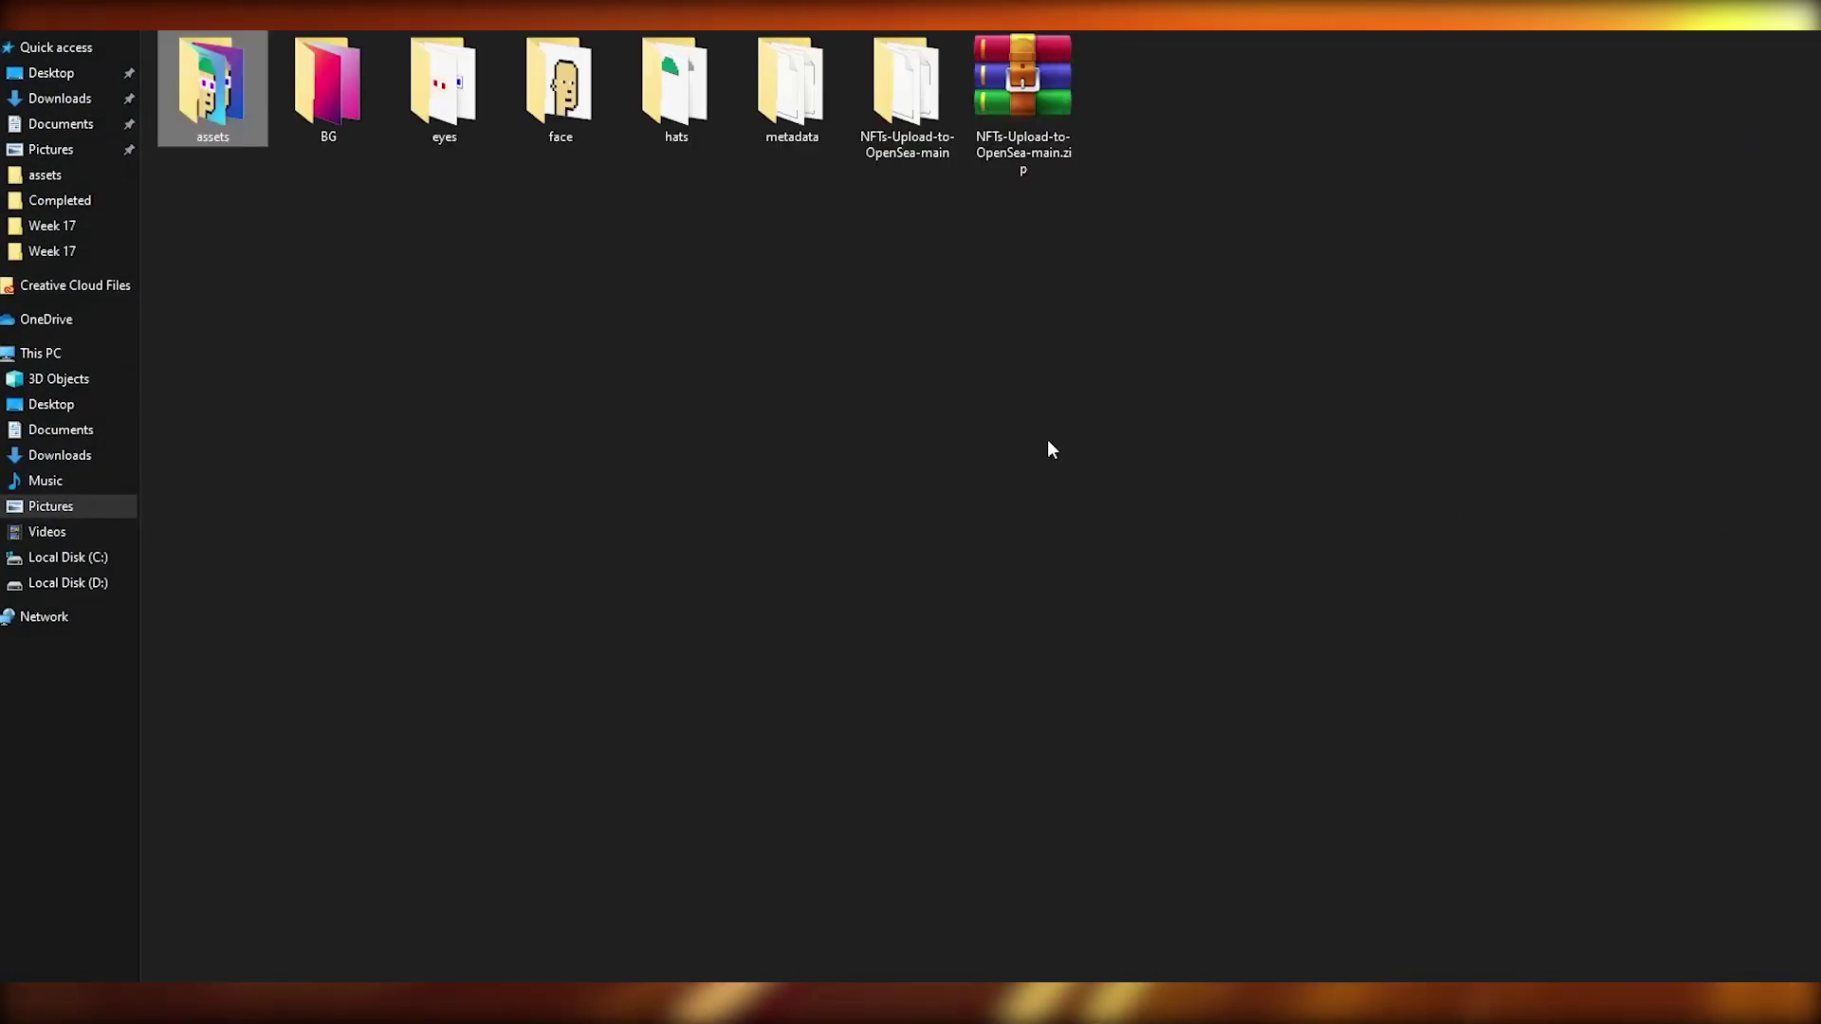
pyautogui.click(1022, 104)
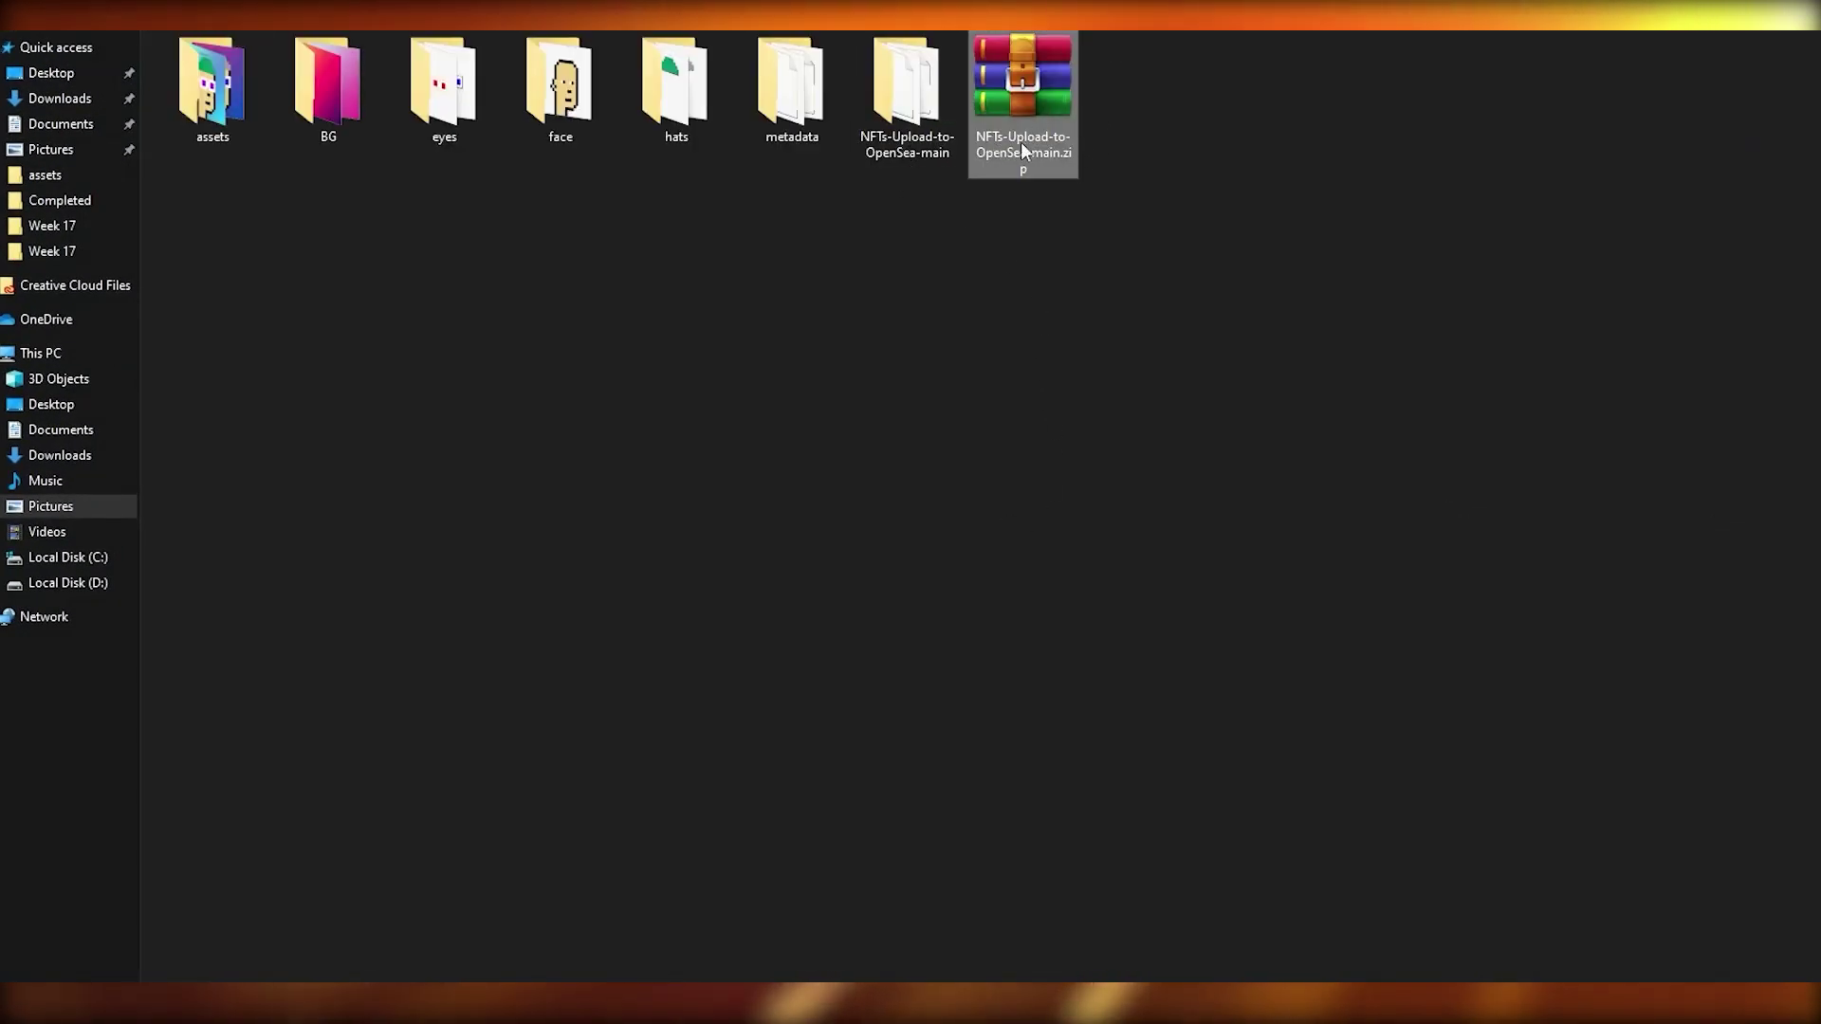
pyautogui.doubleClick(907, 90)
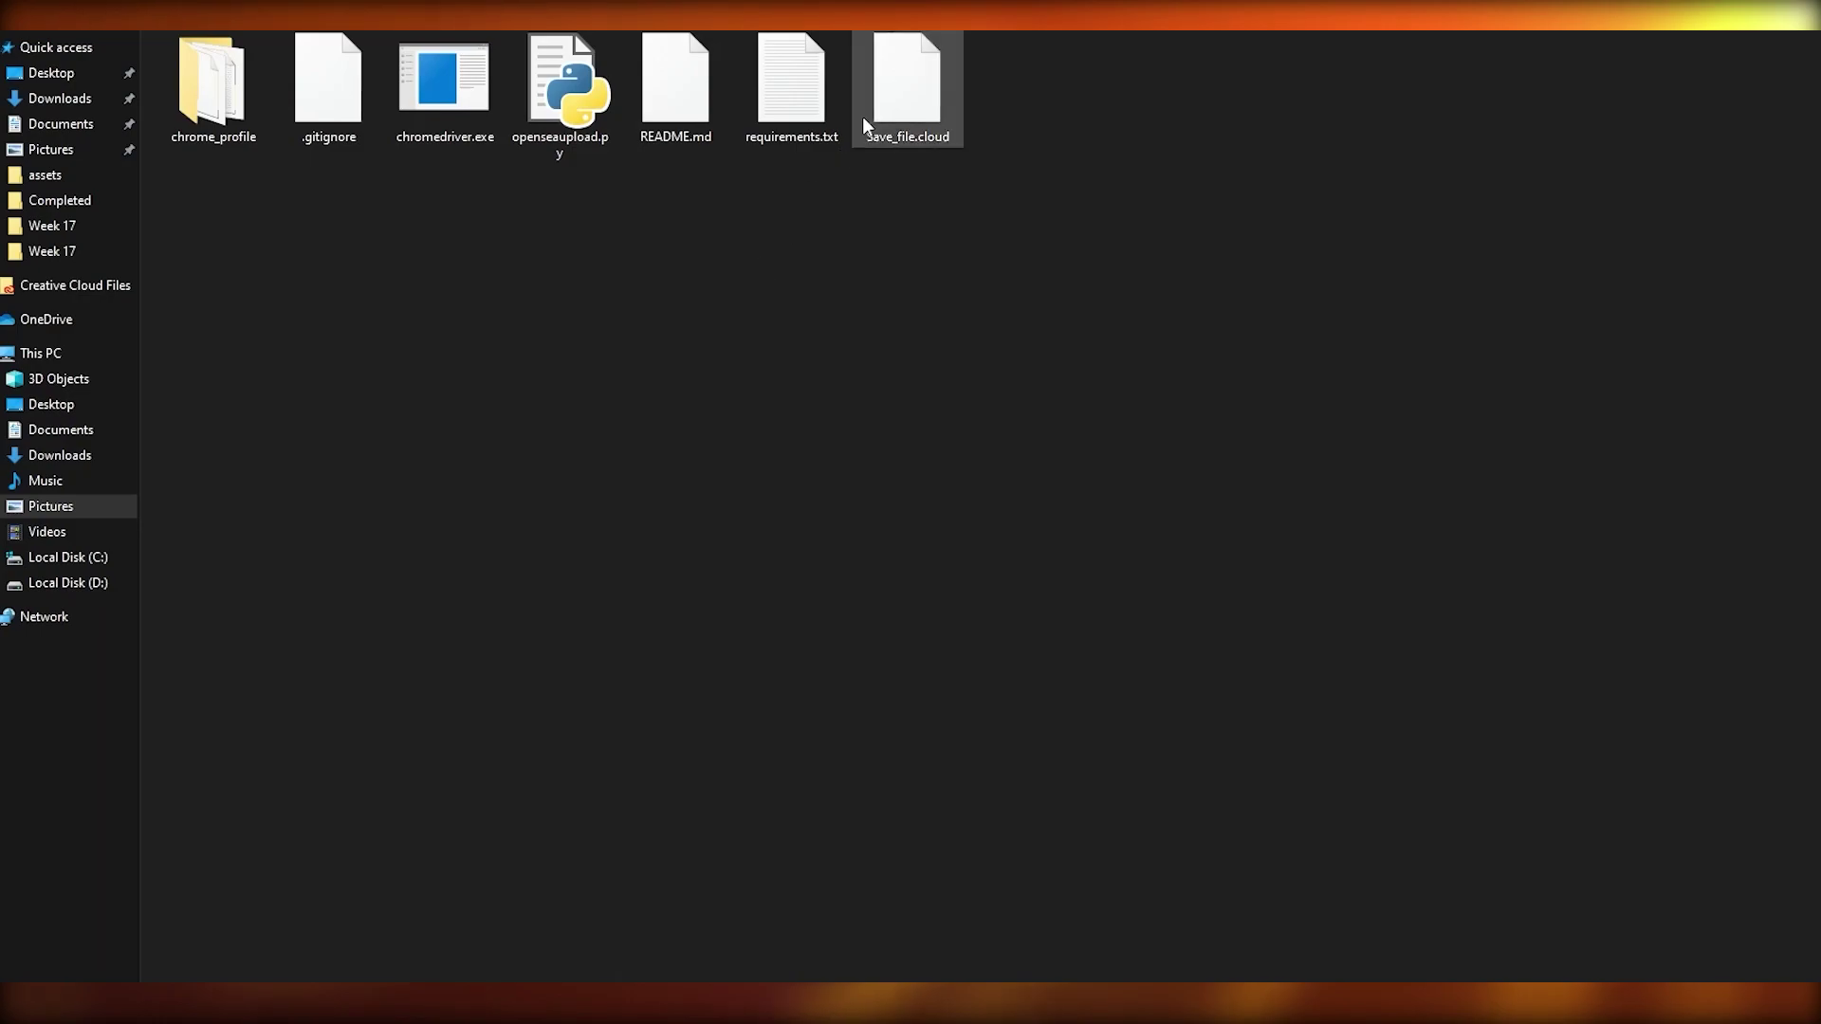
pyautogui.rightClick(895, 28)
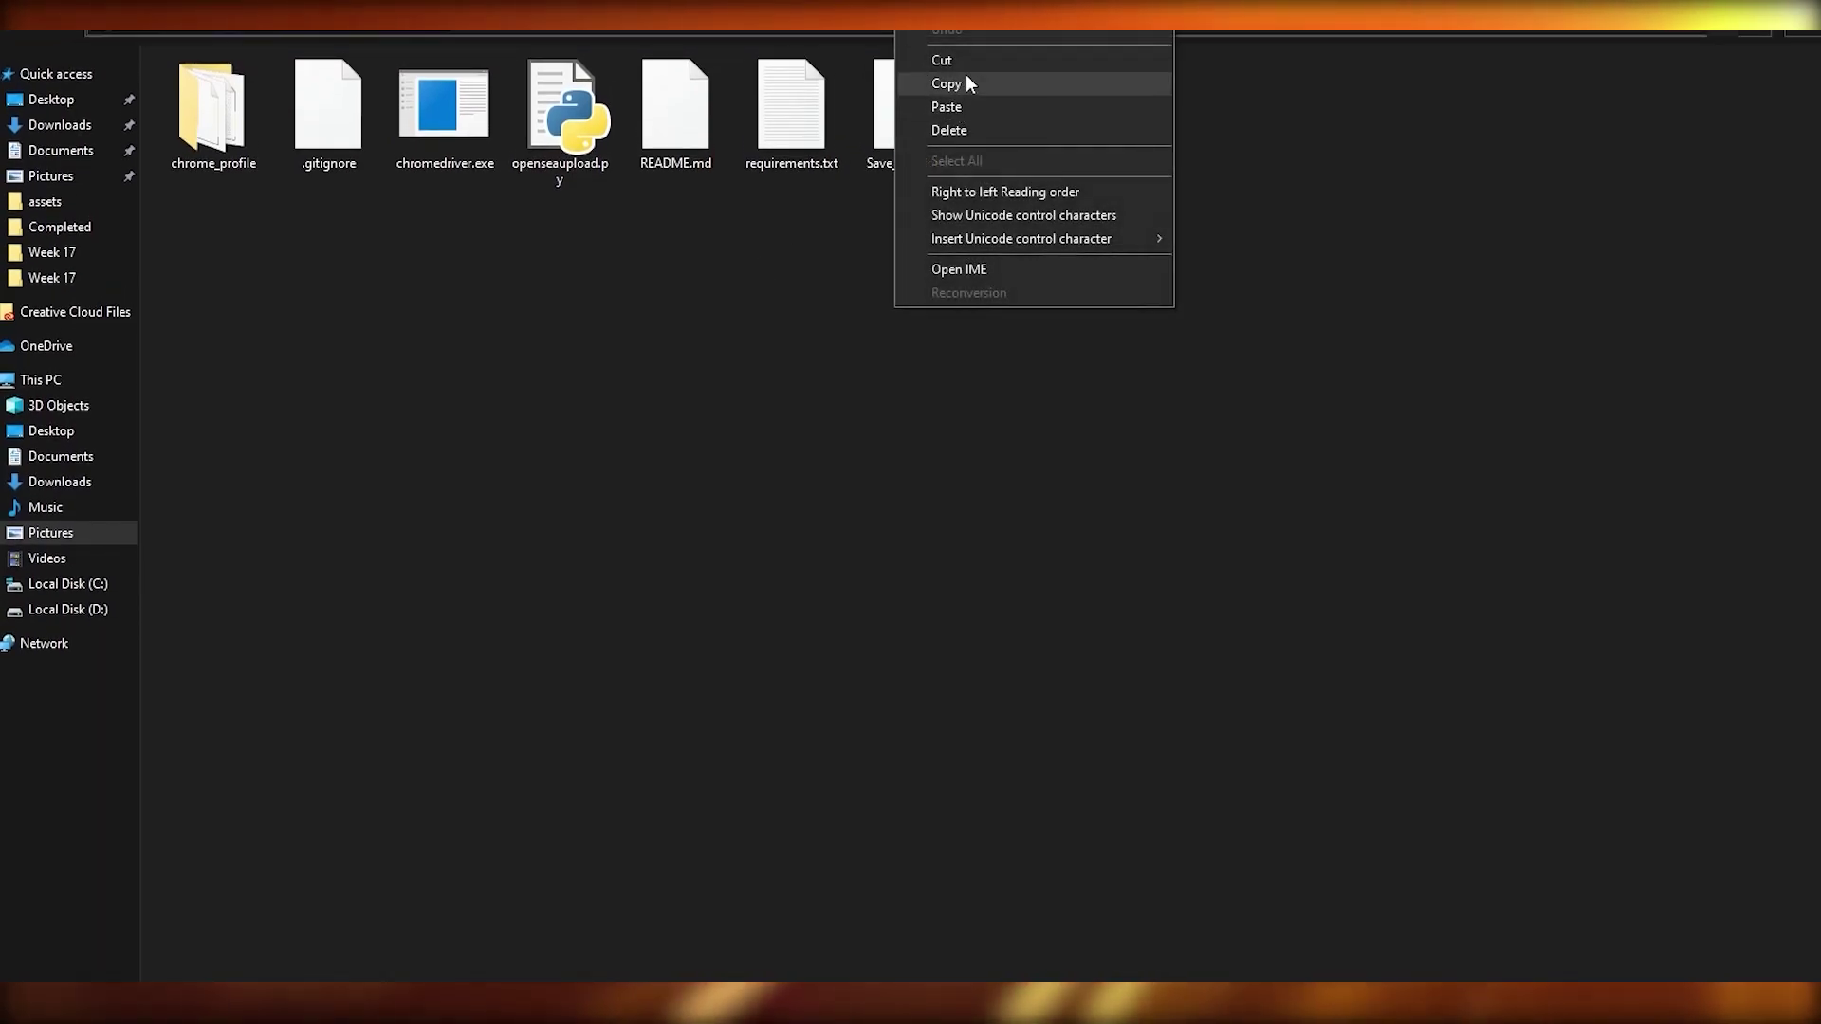
pyautogui.click(967, 84)
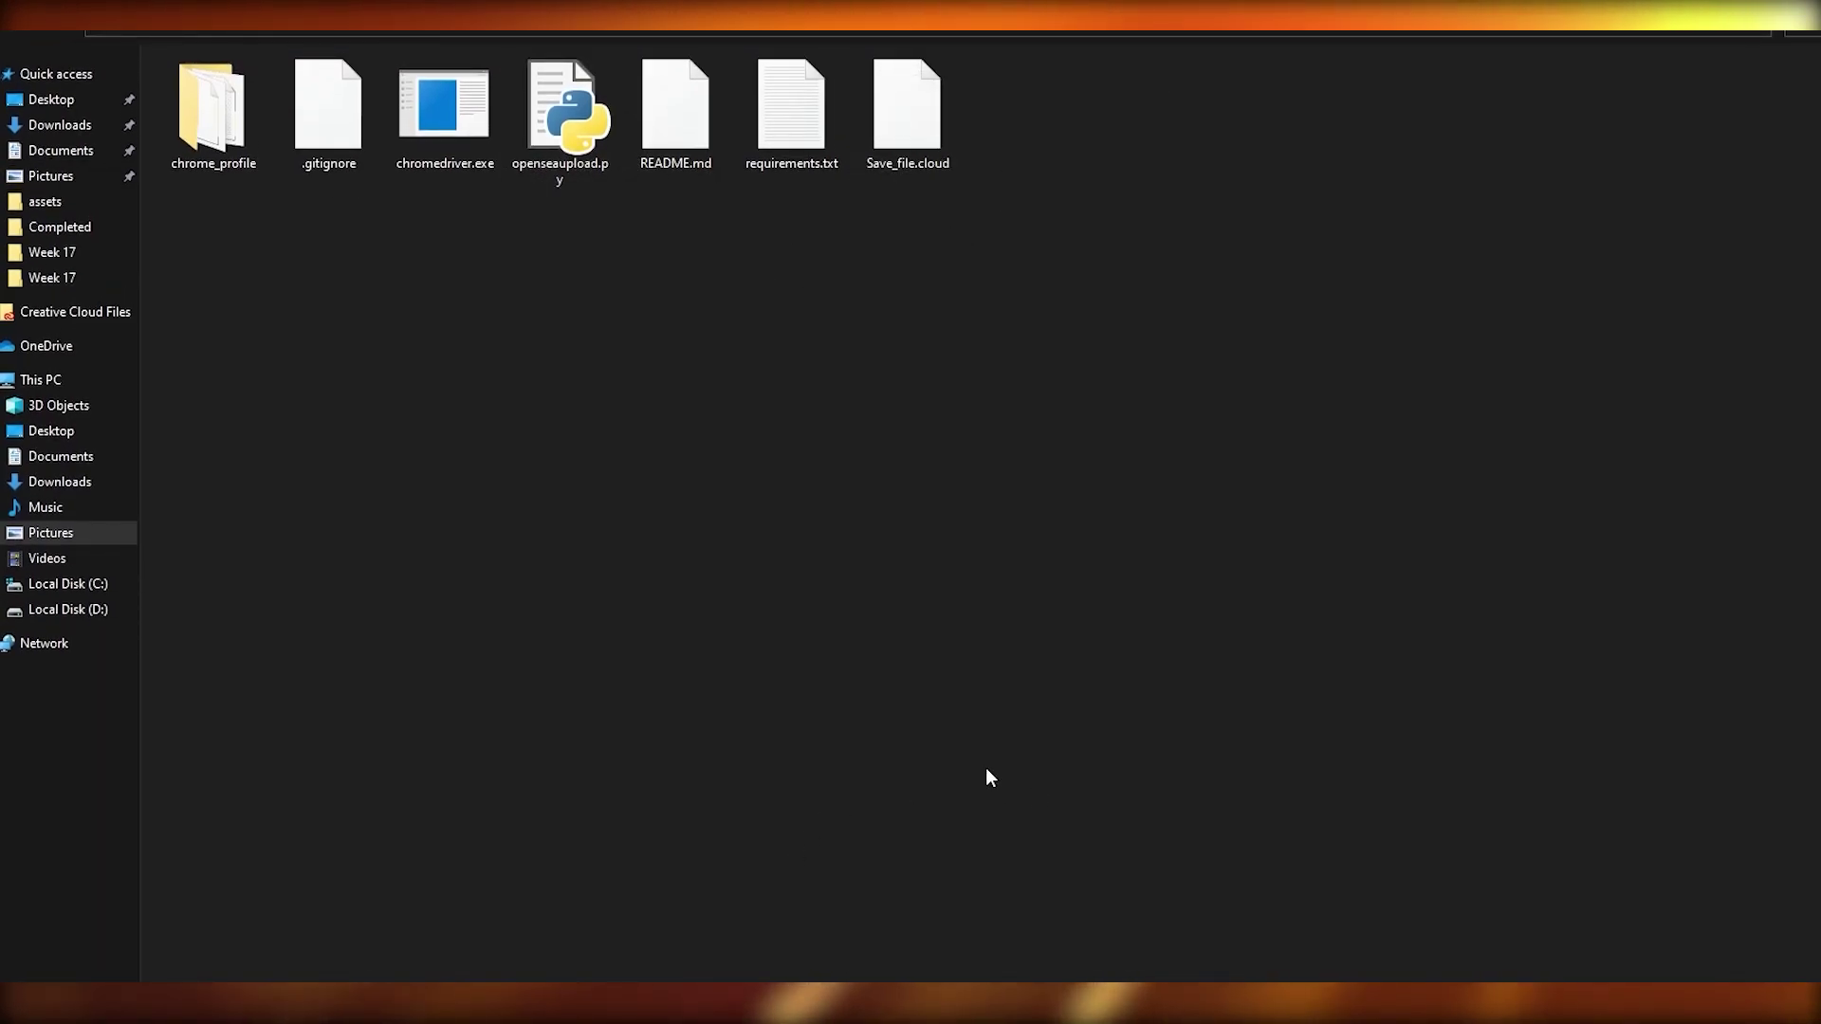
# Open Command Prompt and change the directory to the copied NFTs-Upload-to-OpenSea-main folder path with cd.
pyautogui.press('super')
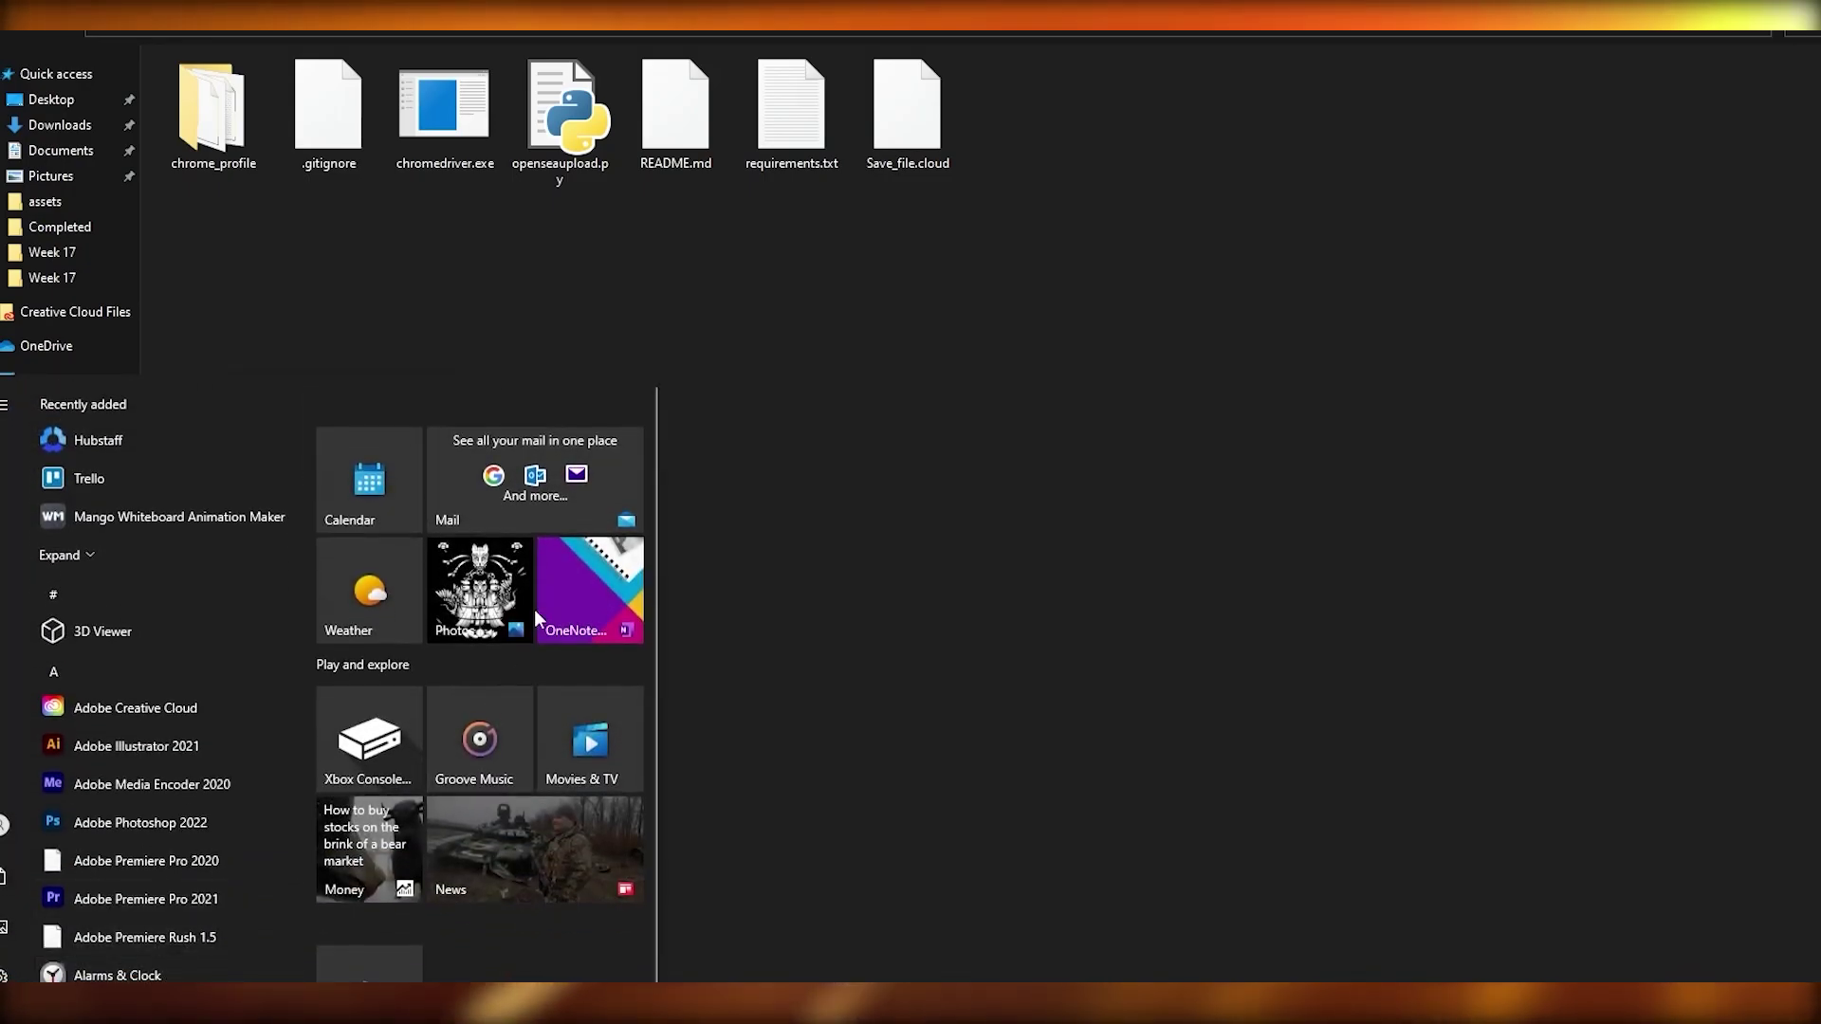
pyautogui.write('cmd')
pyautogui.click(487, 658)
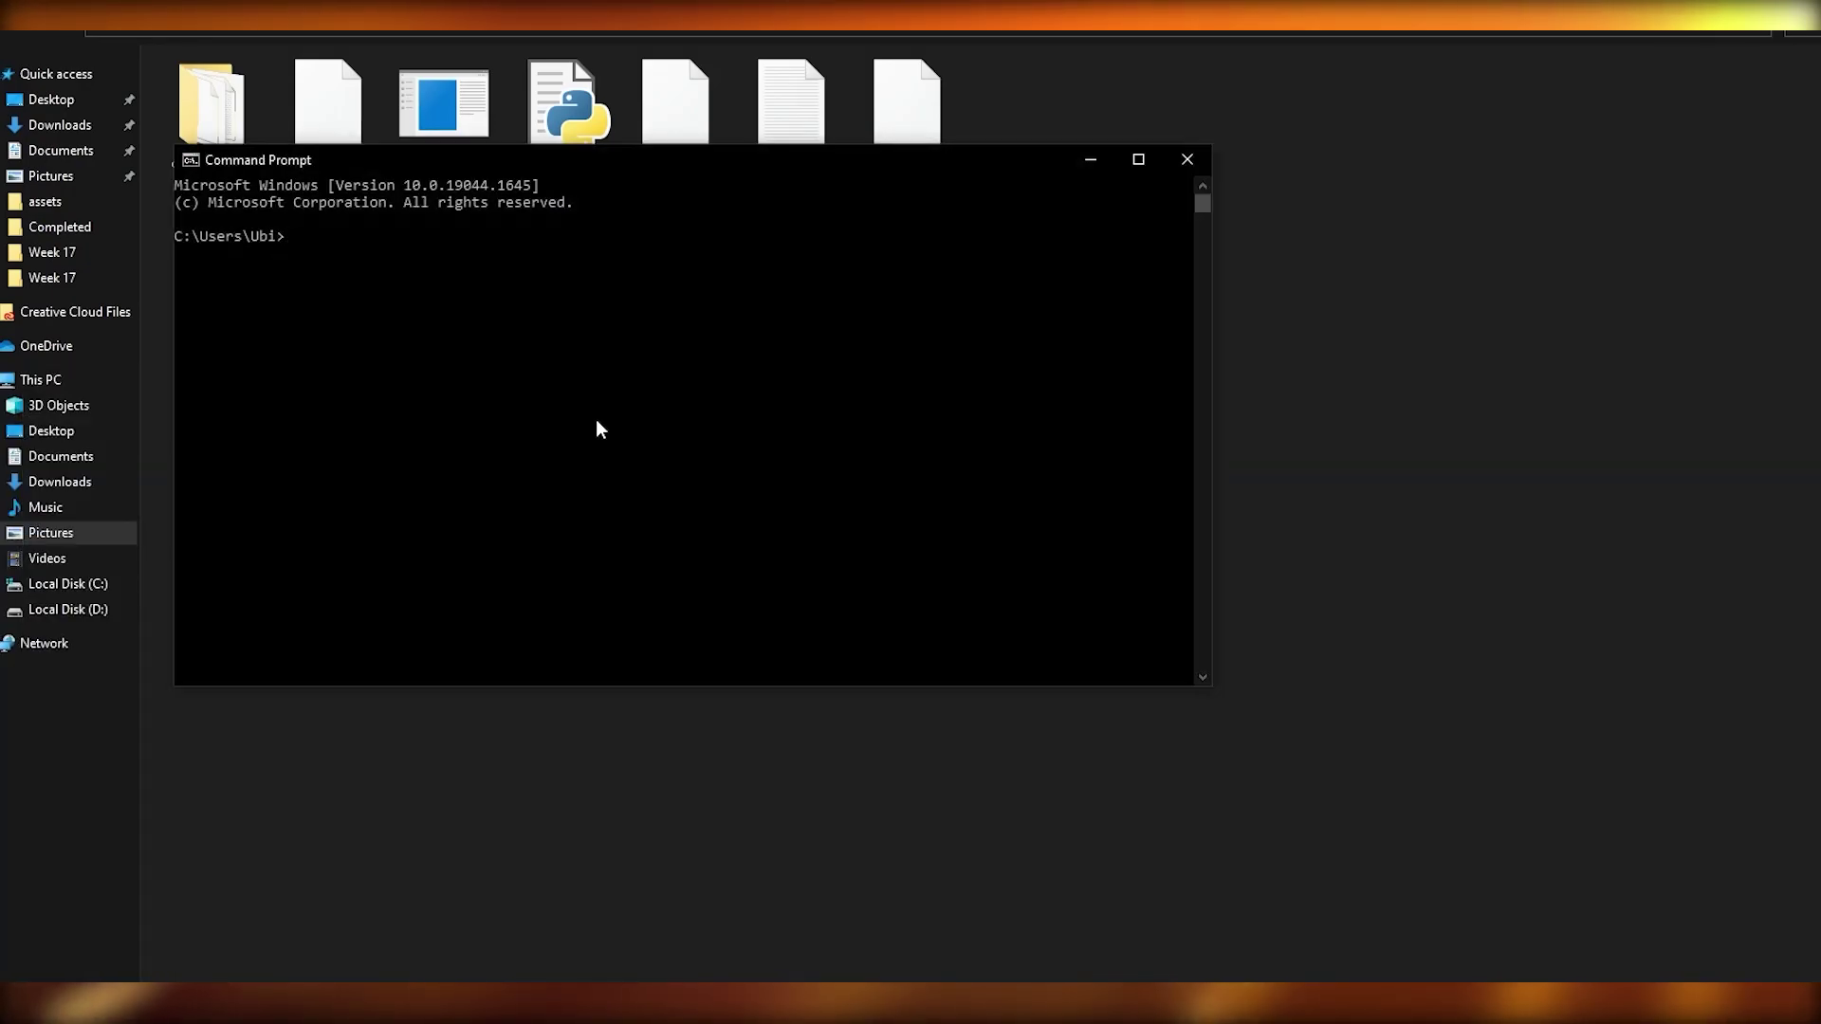
pyautogui.write('cd')
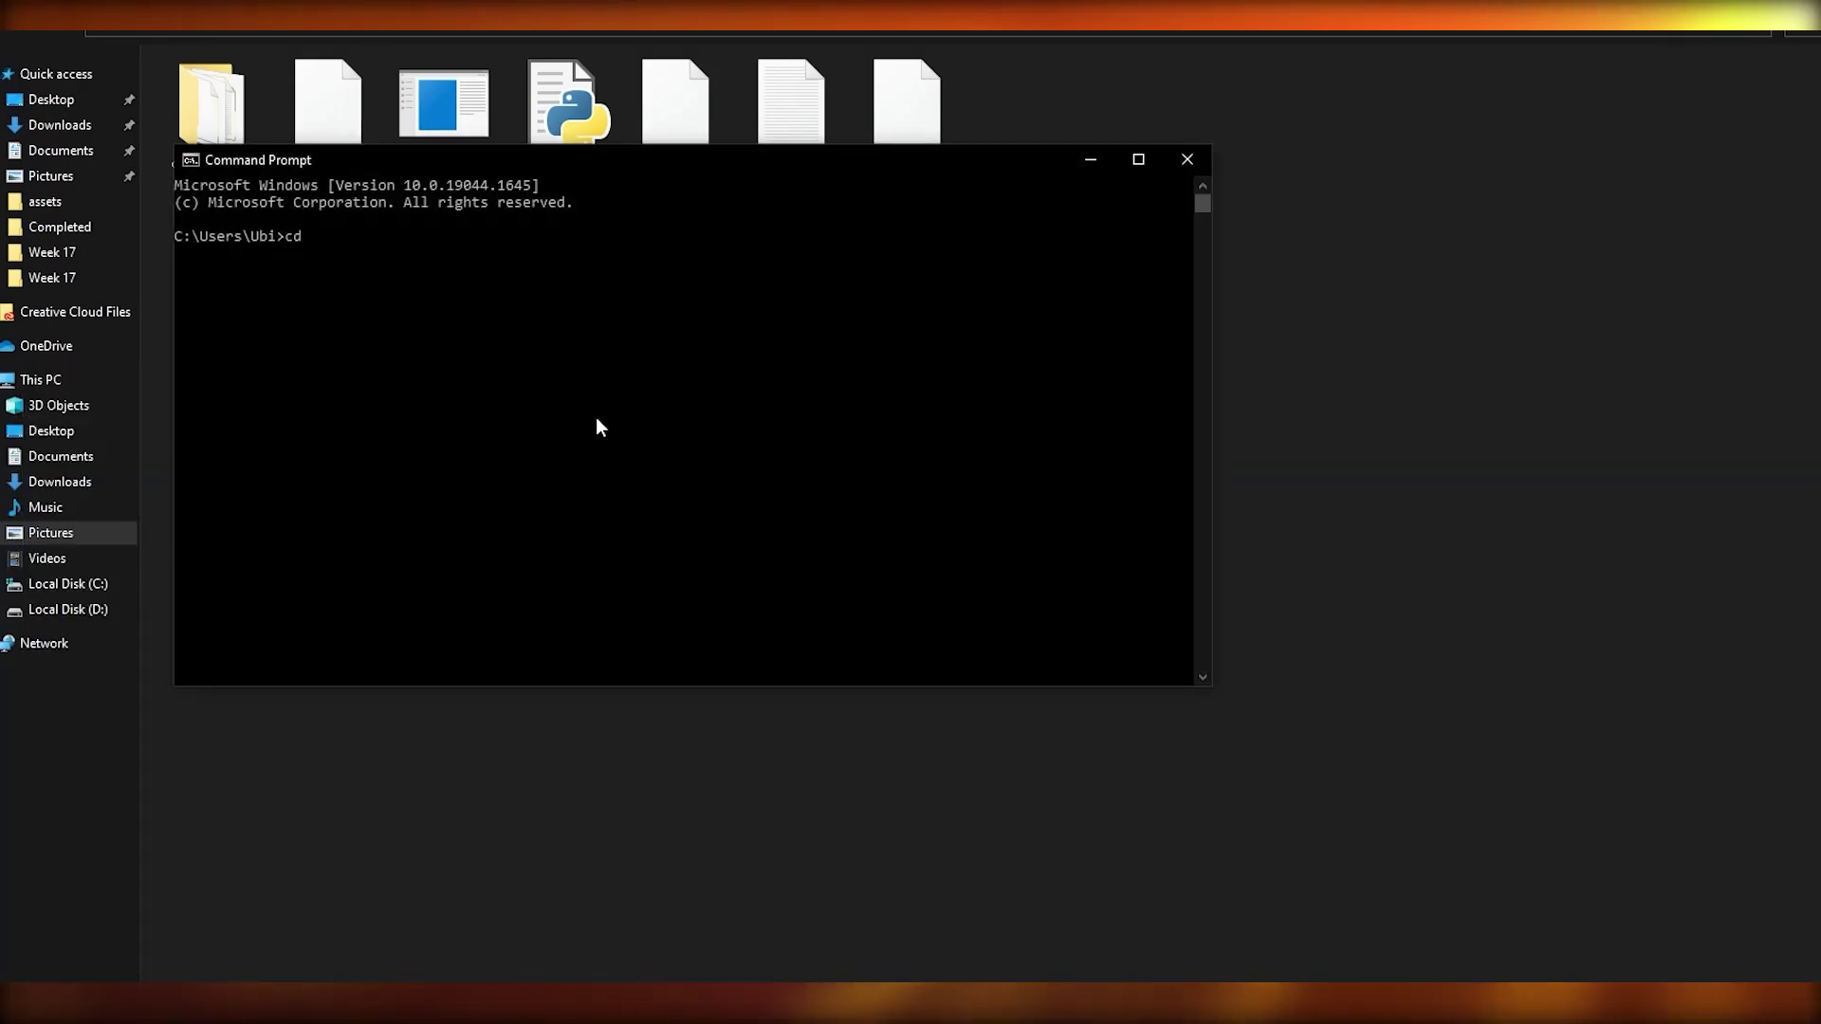
pyautogui.hotkey('ctrl', 'v')
pyautogui.press('Return')
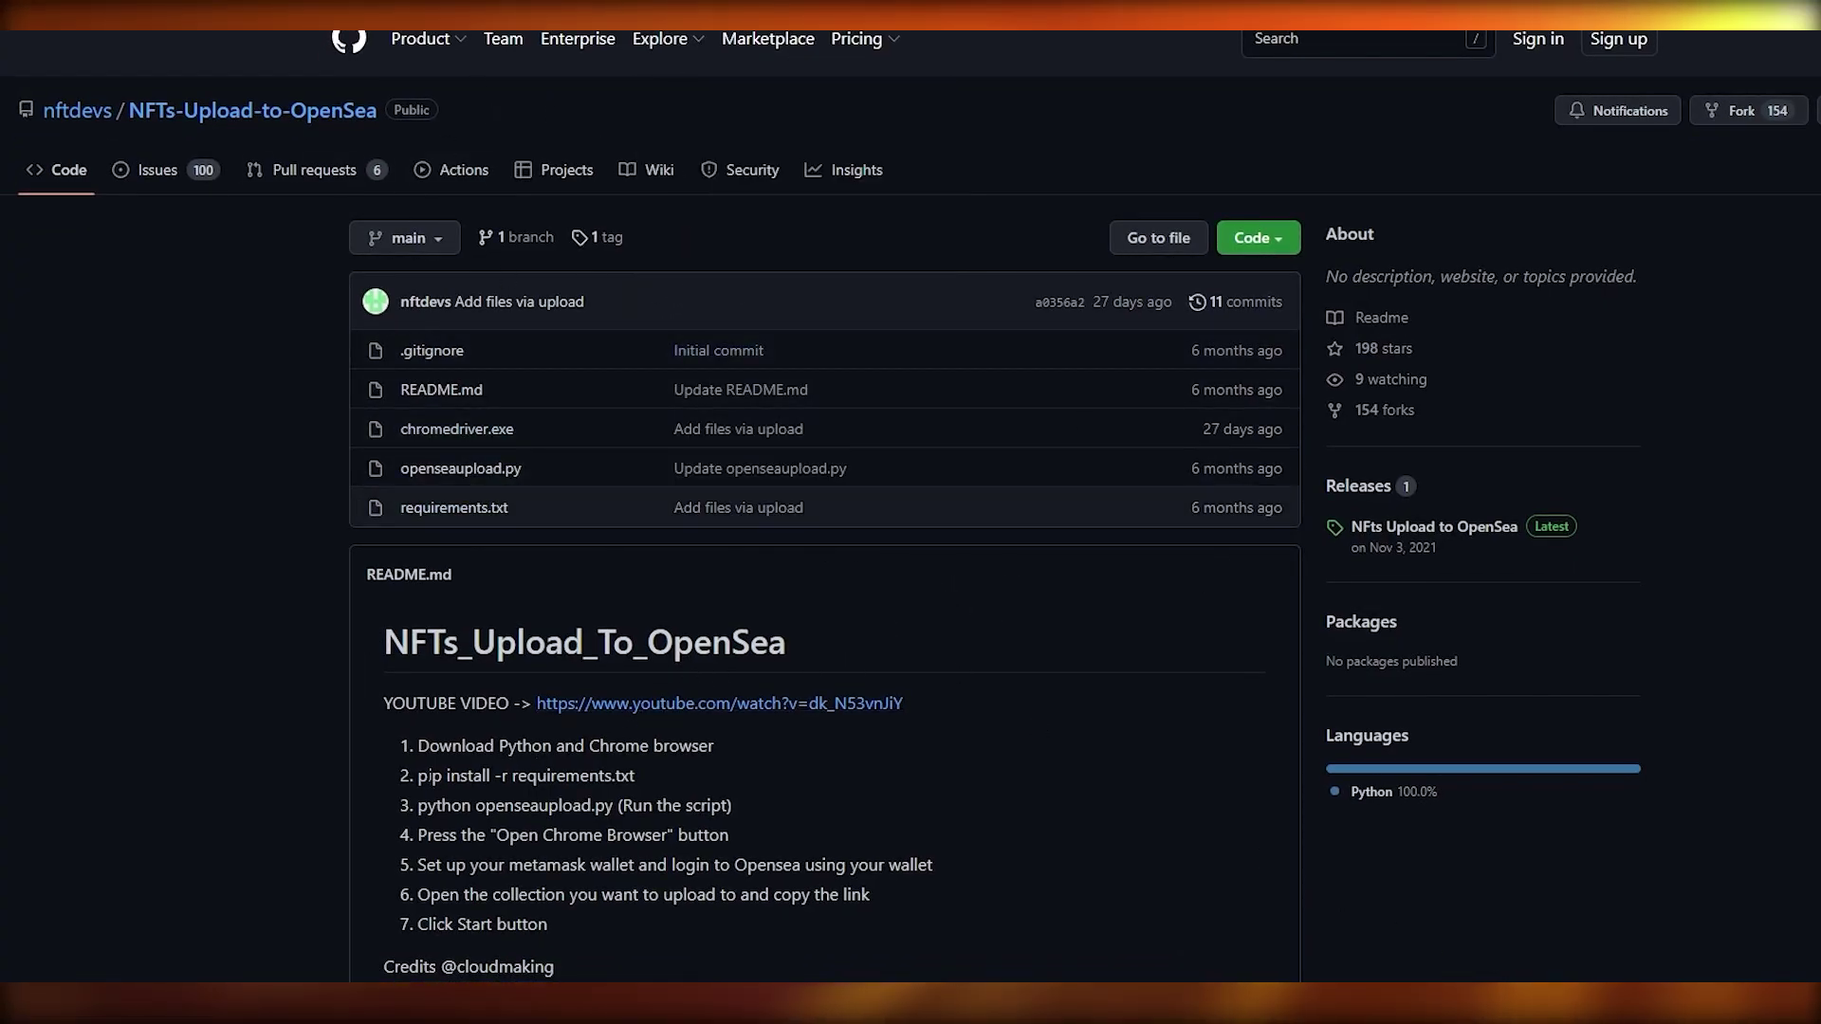
# Install the script's dependencies by running the README command "pip install -r requirements.txt" in Command Prompt.
pyautogui.moveTo(537, 776); pyautogui.dragTo(634, 776)
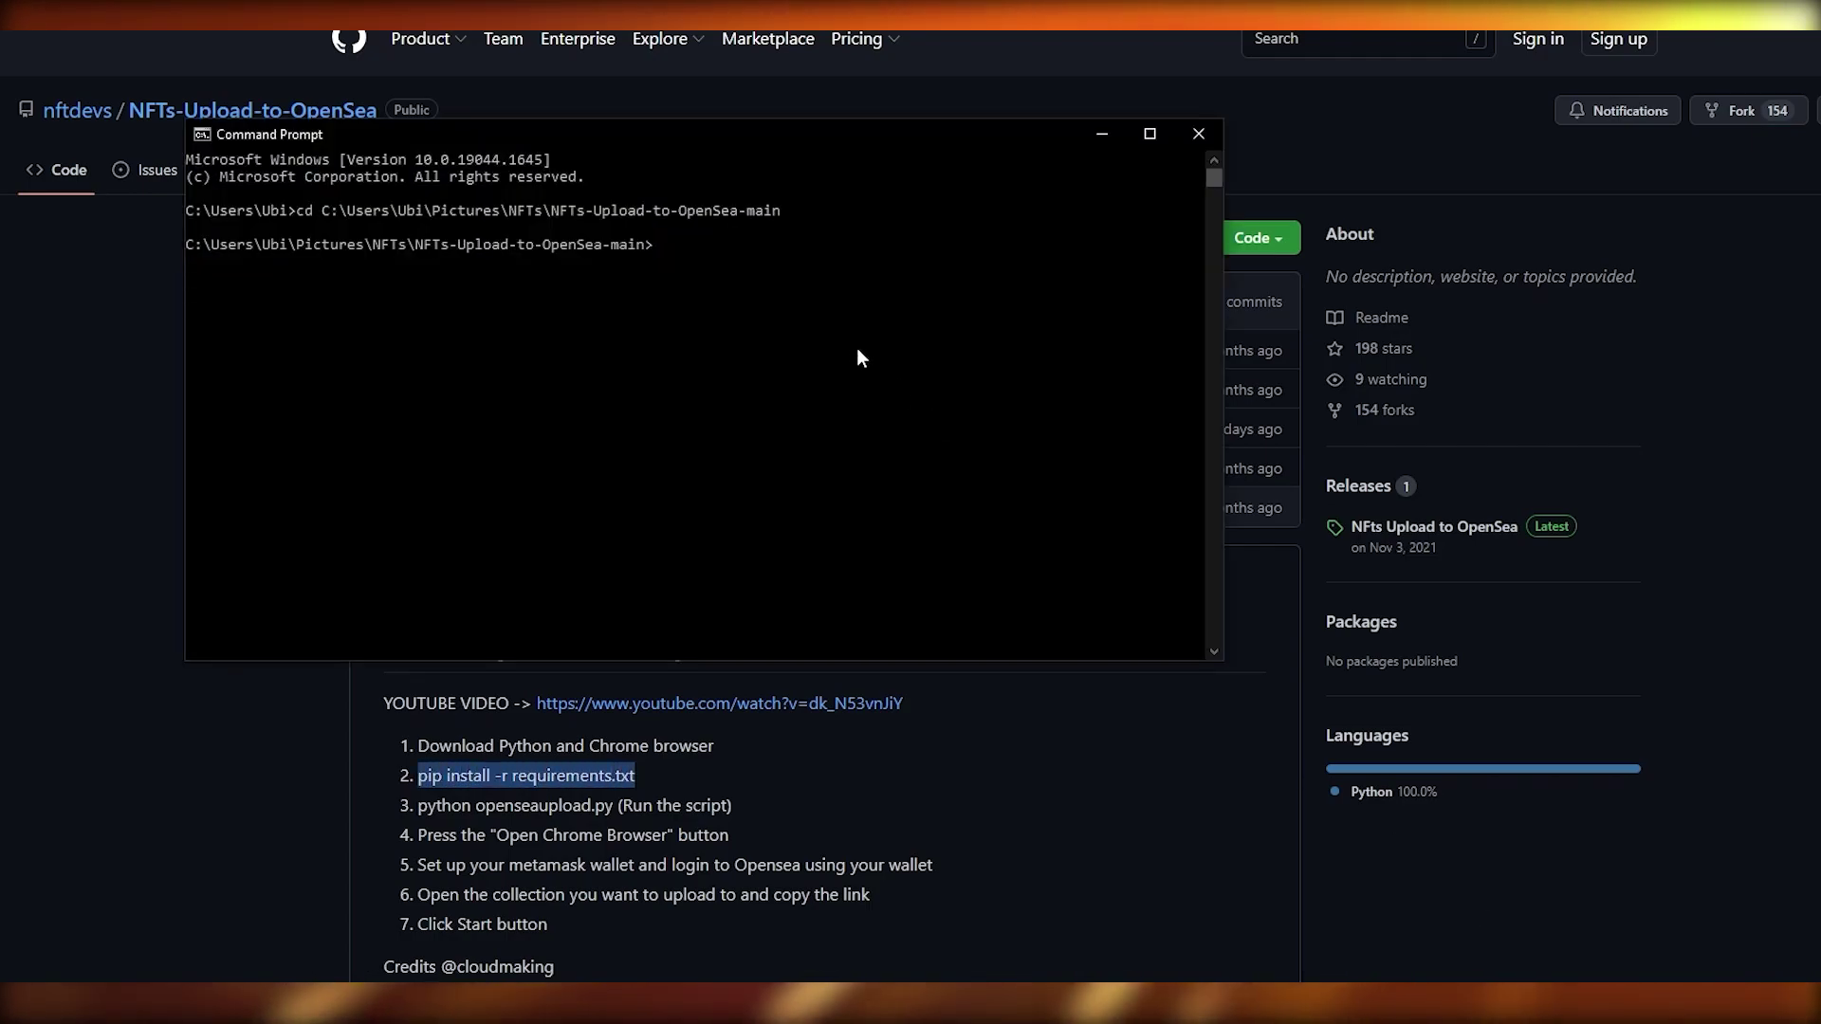
pyautogui.write('pip install -r requirements.txt')
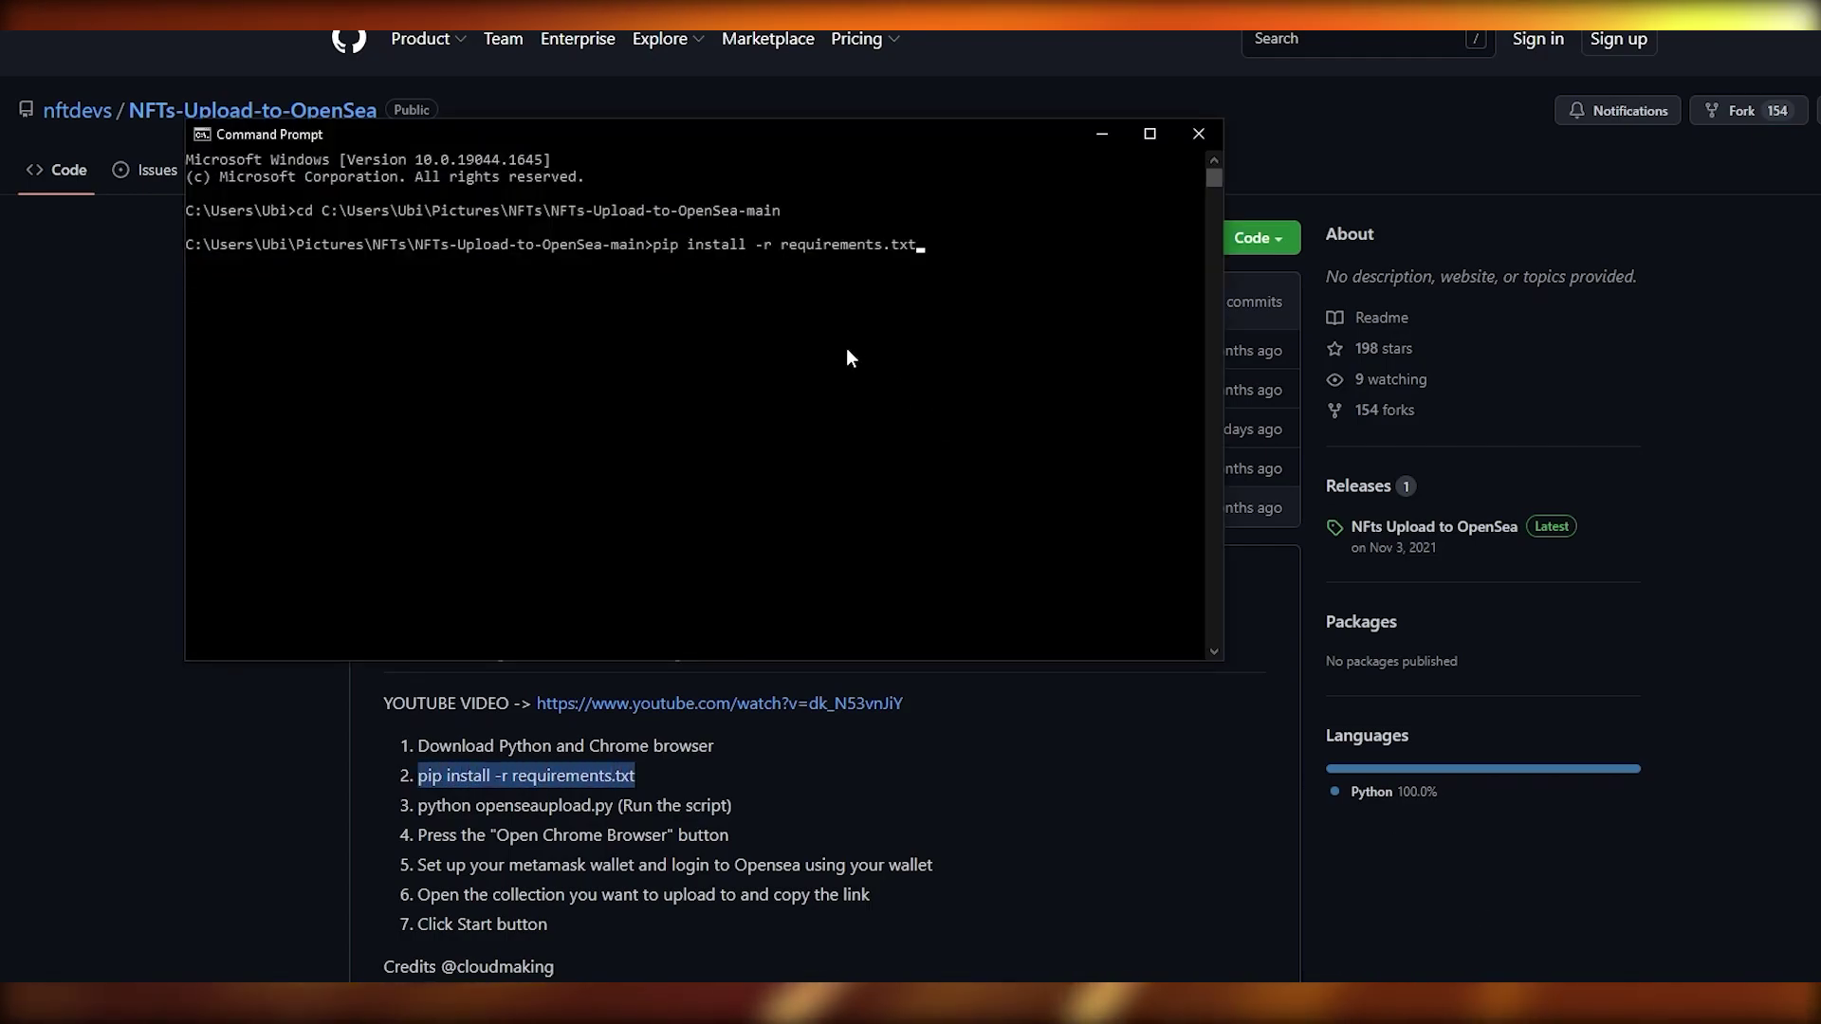
pyautogui.press('Return')
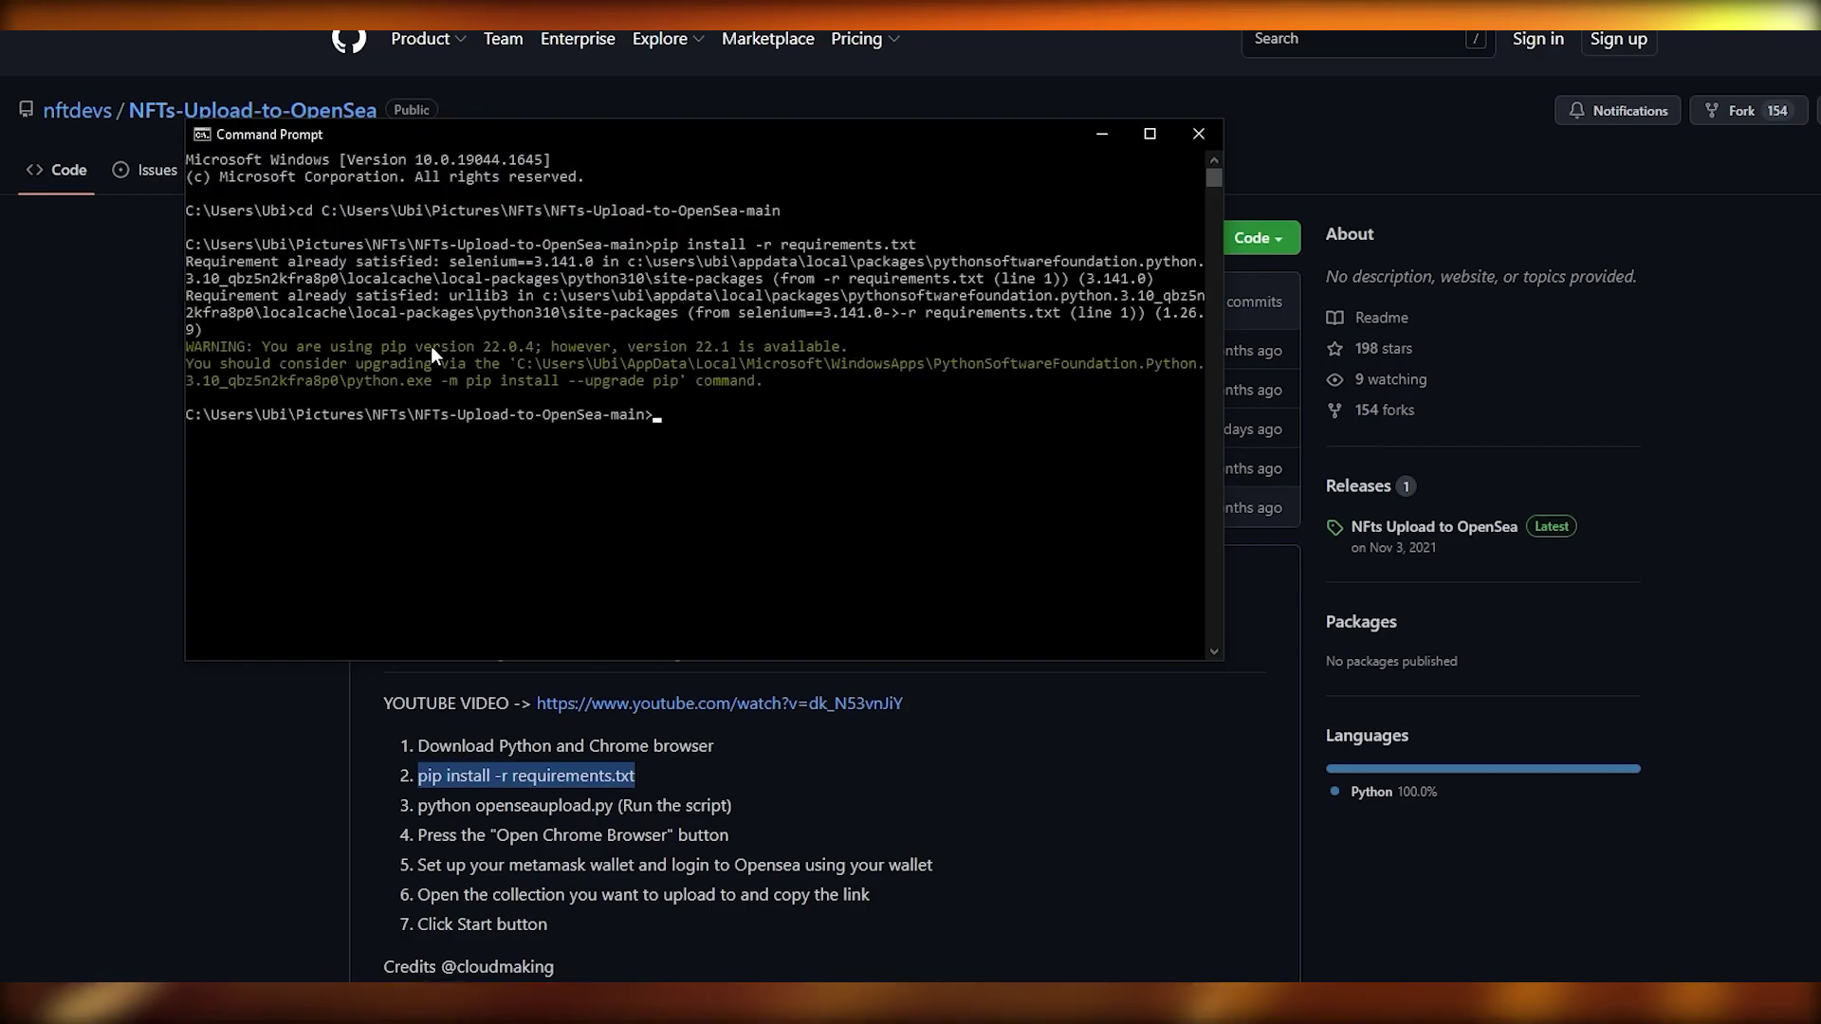
# Copy the command "python openseaupload.py" from the README and run it in Command Prompt.
pyautogui.click(418, 811)
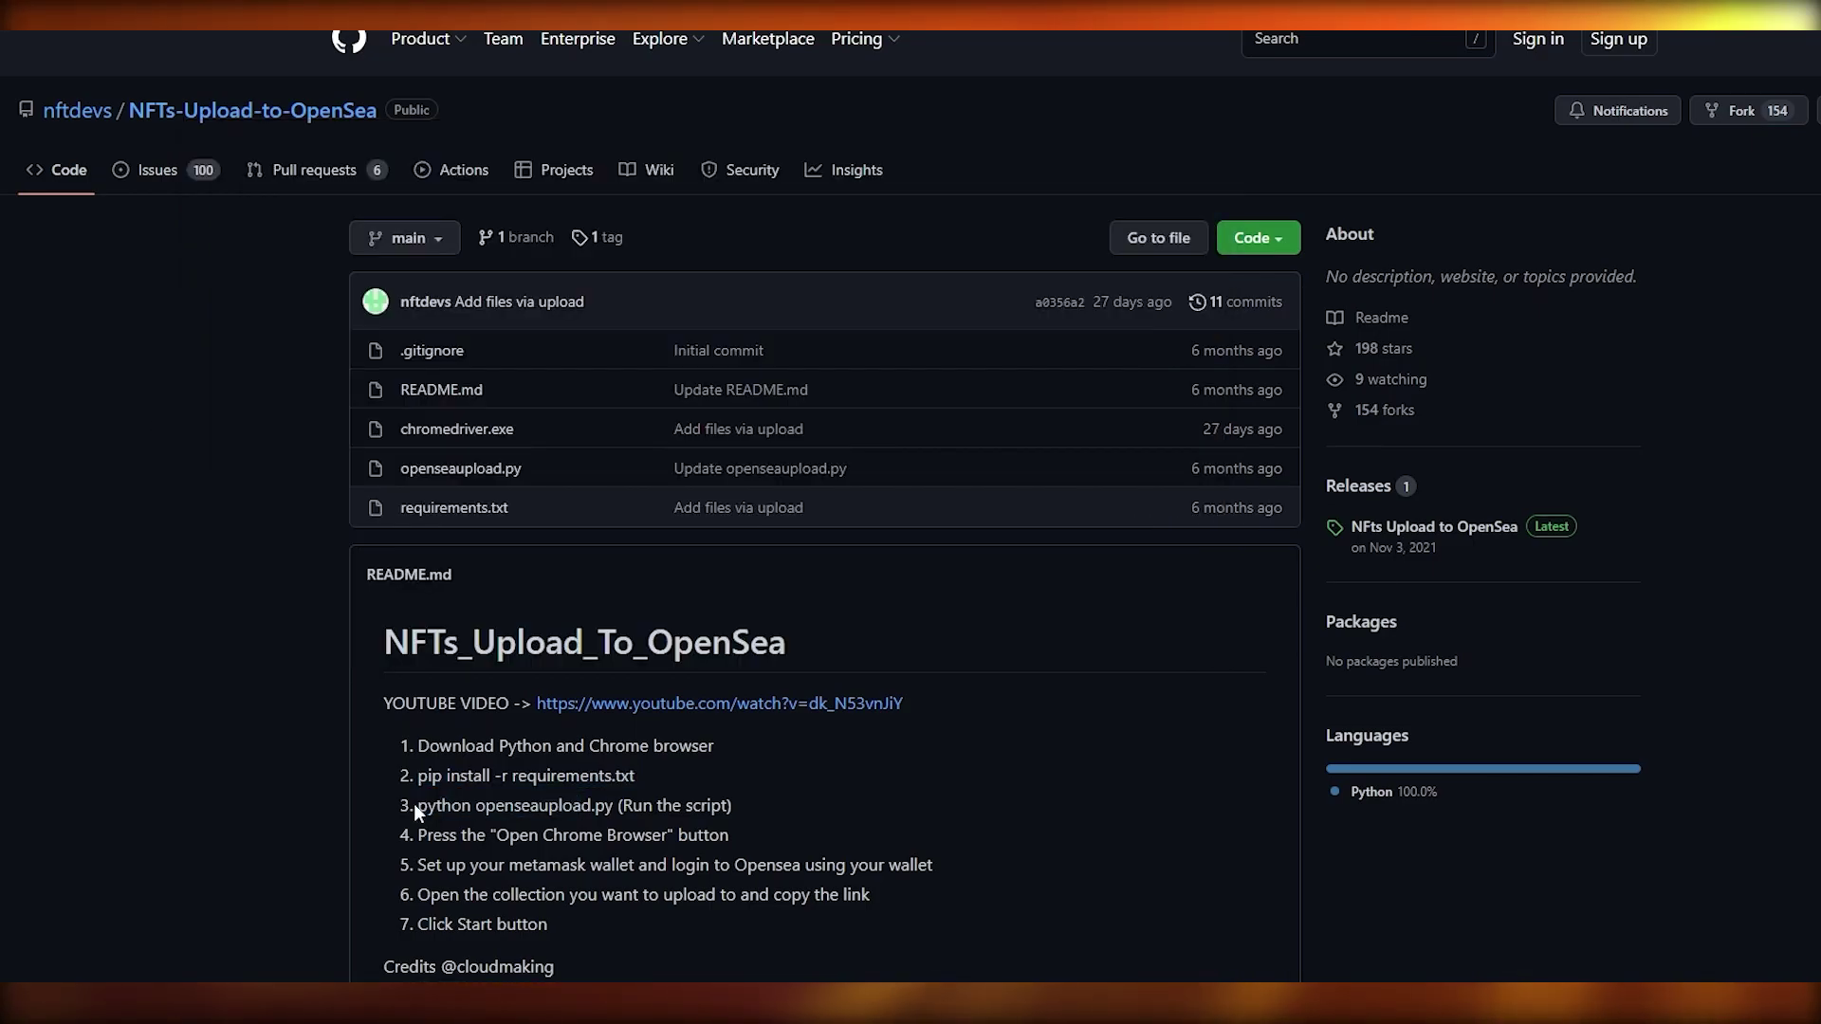
pyautogui.moveTo(593, 805); pyautogui.dragTo(613, 805)
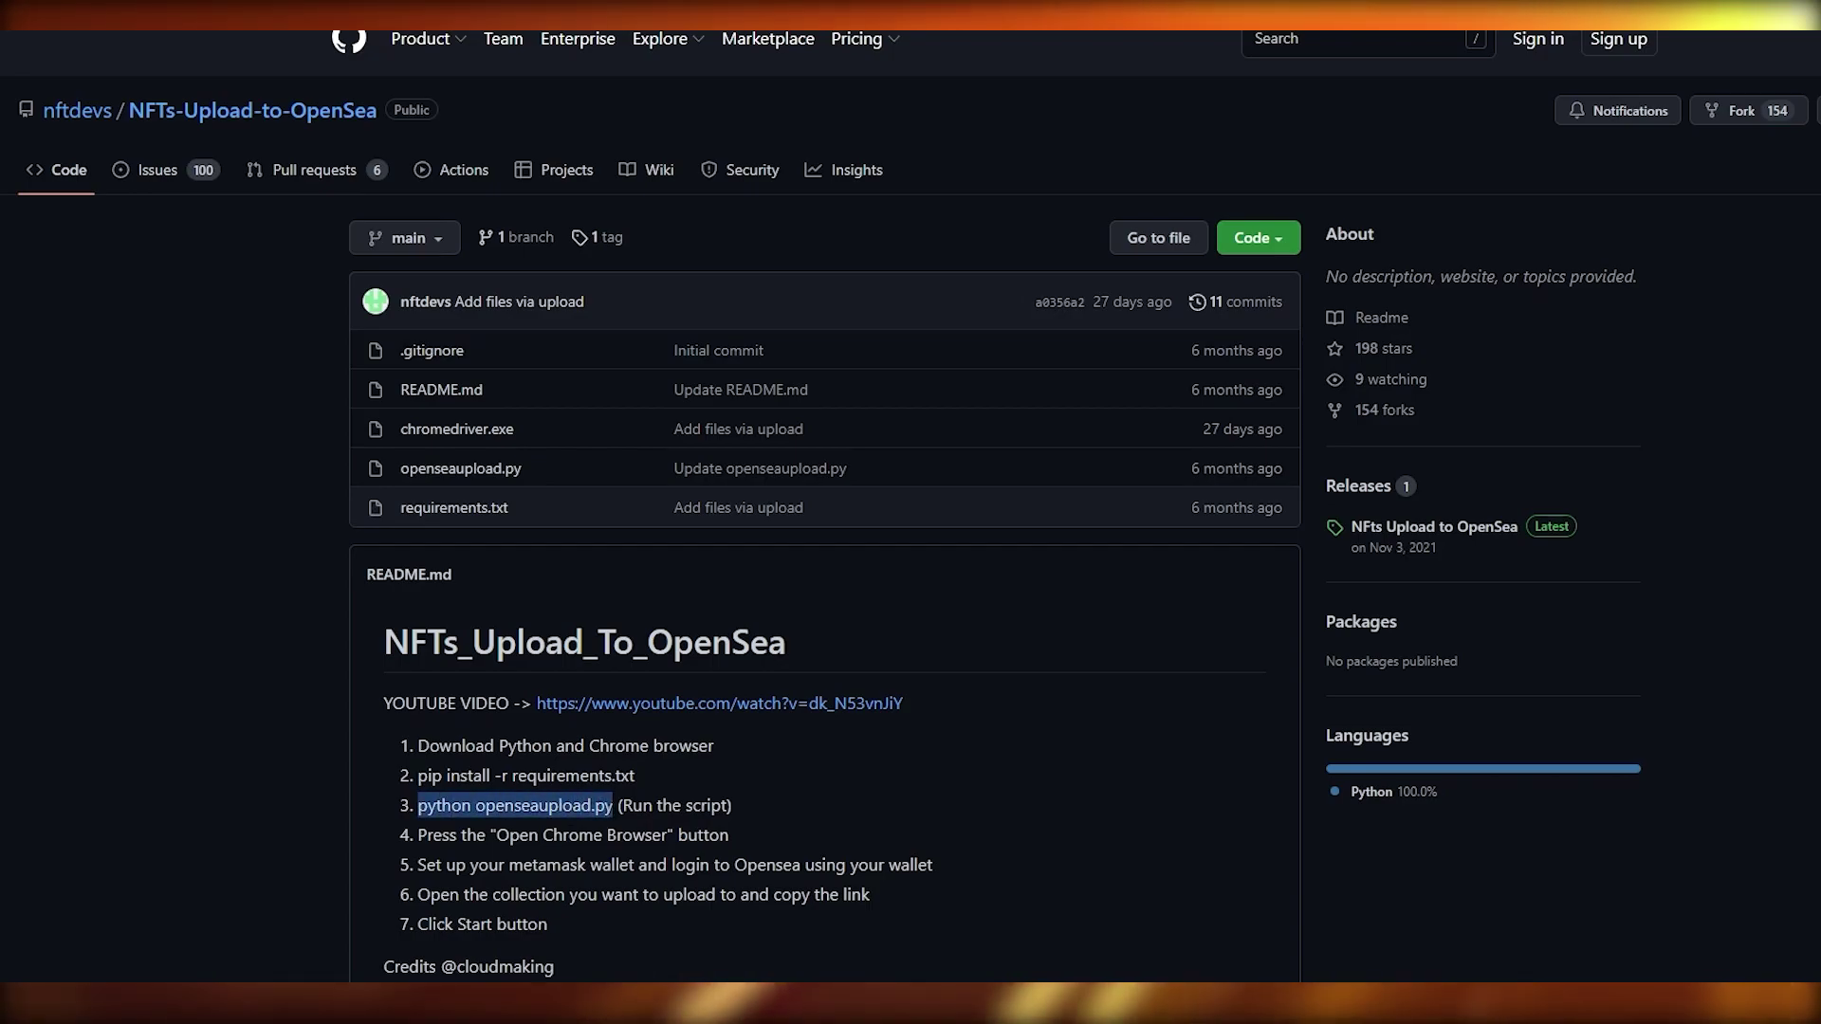
pyautogui.hotkey('ctrl', 'c')
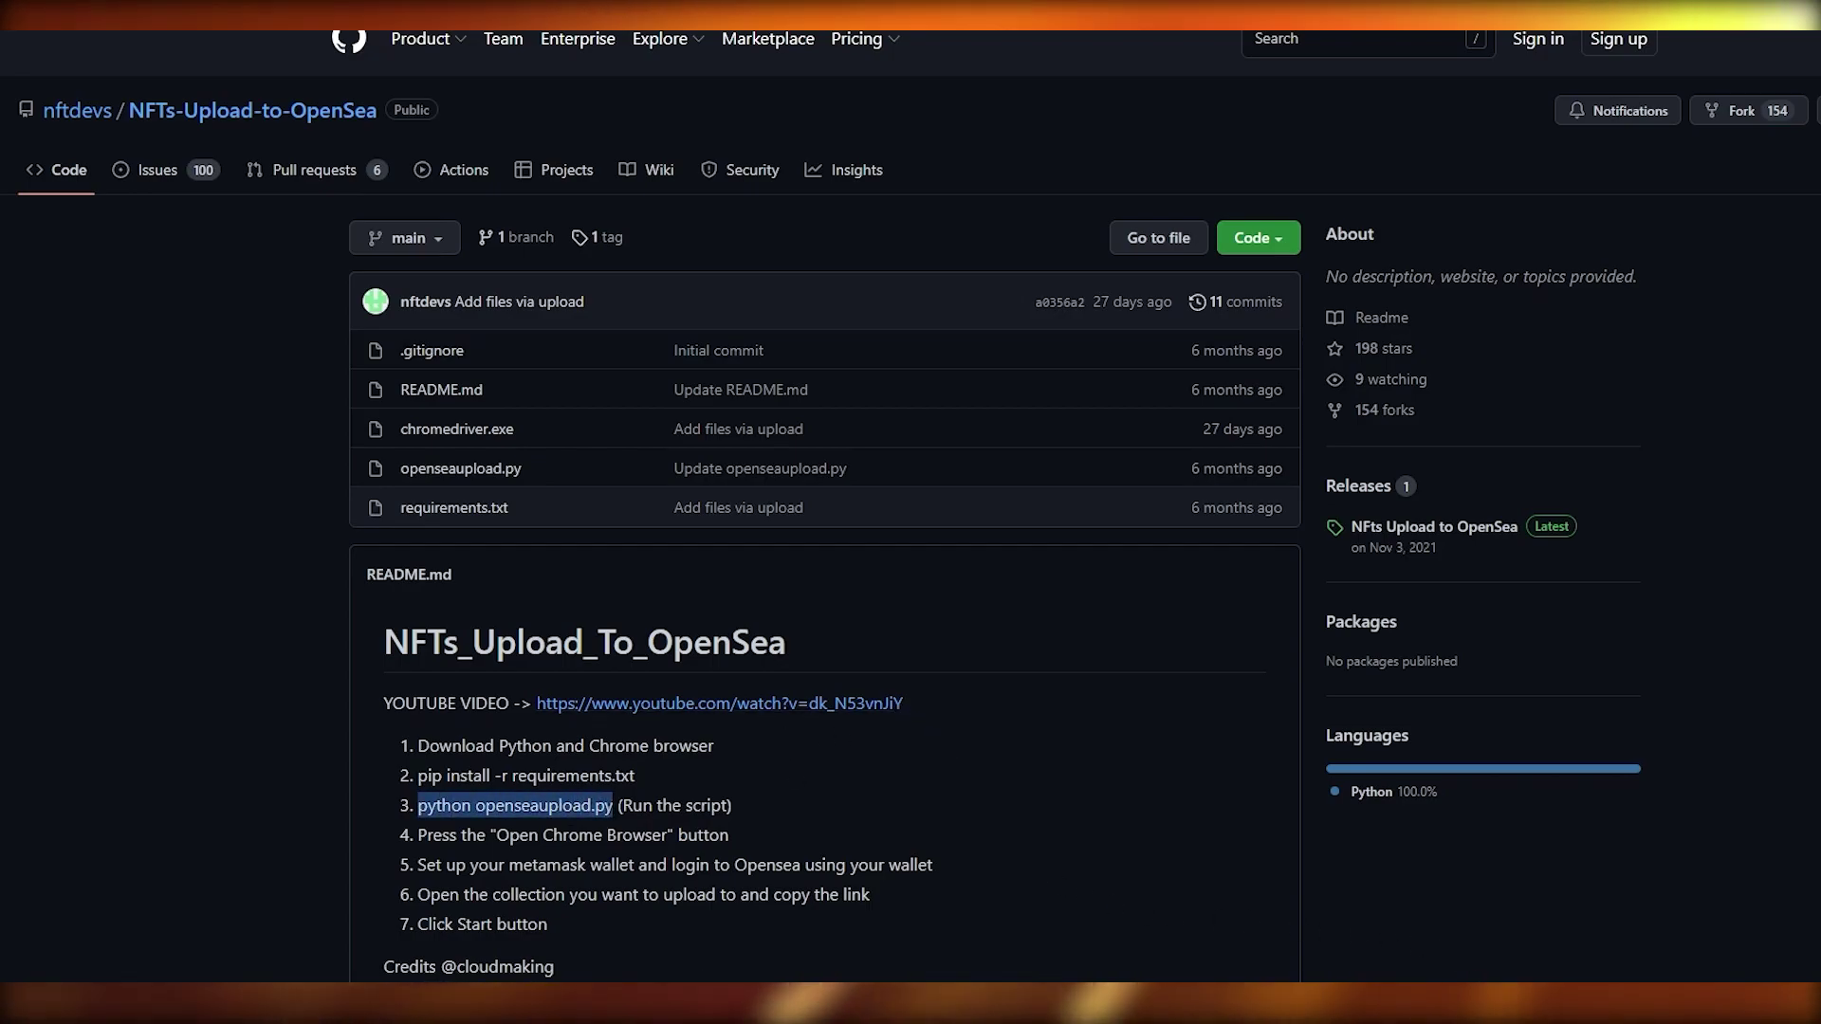
pyautogui.hotkey('alt', 'Tab')
pyautogui.hotkey('ctrl', 'v')
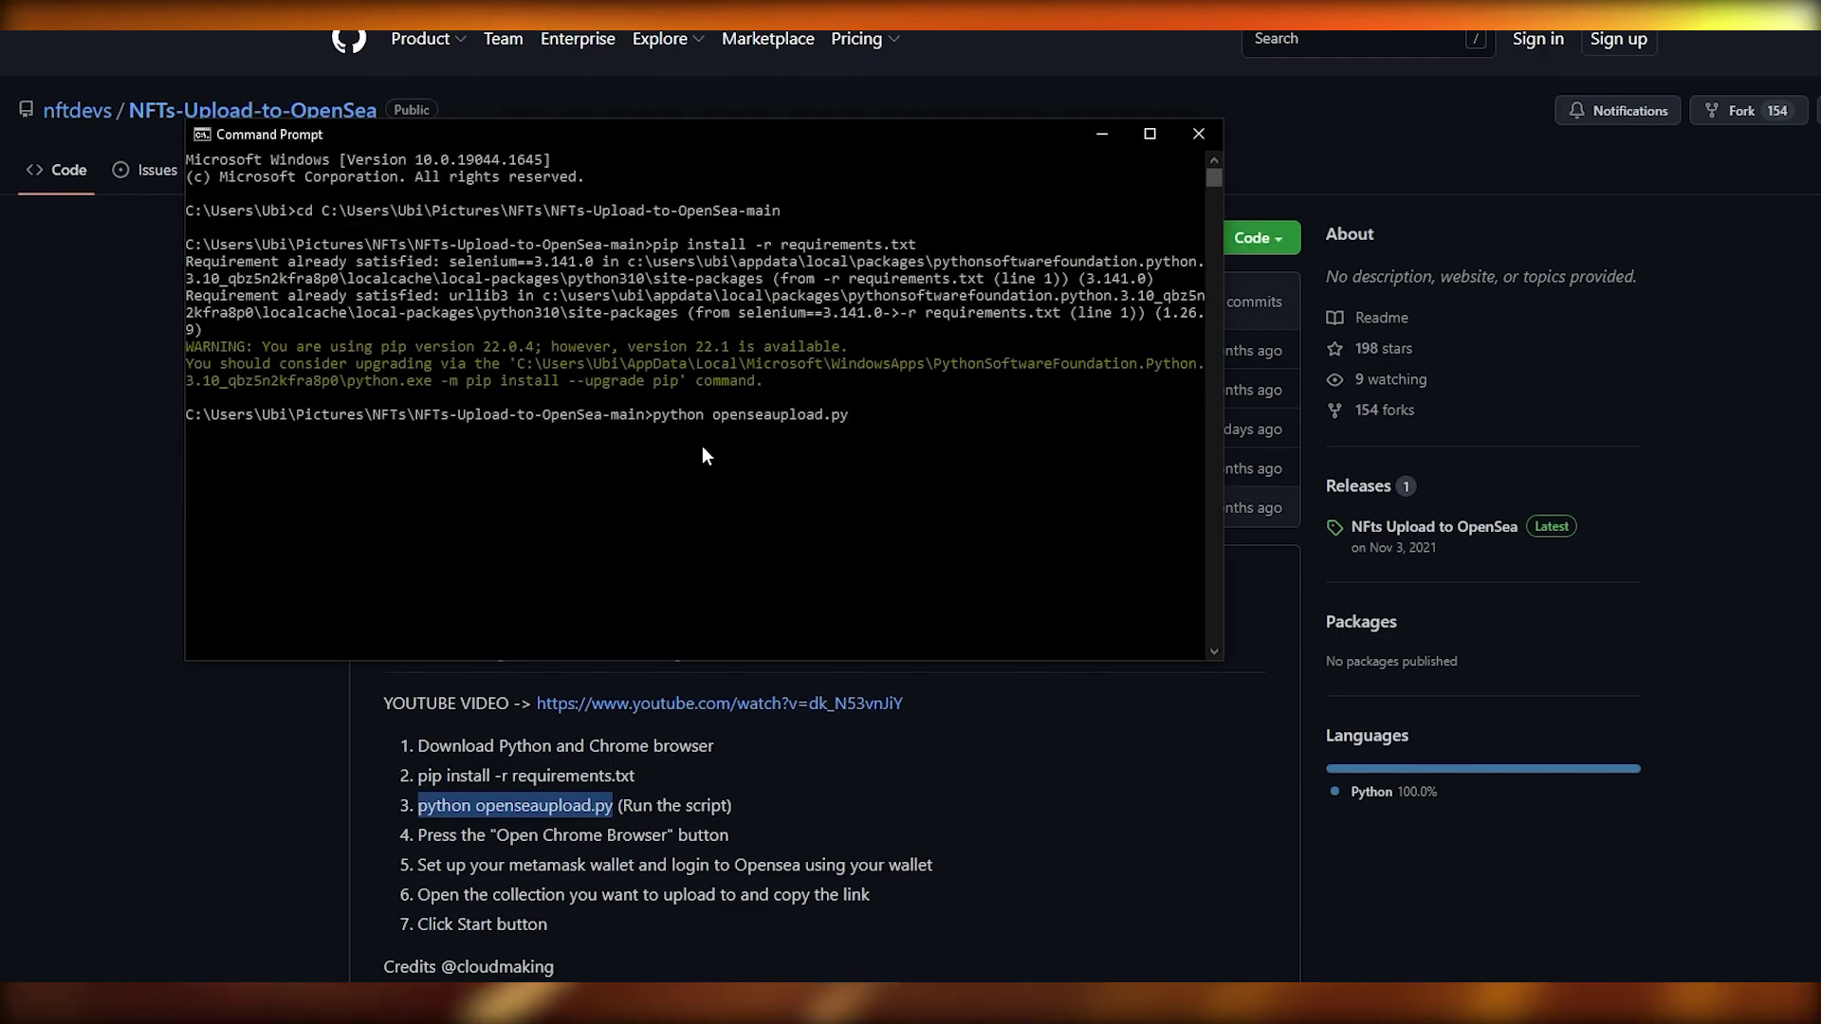
pyautogui.press('Return')
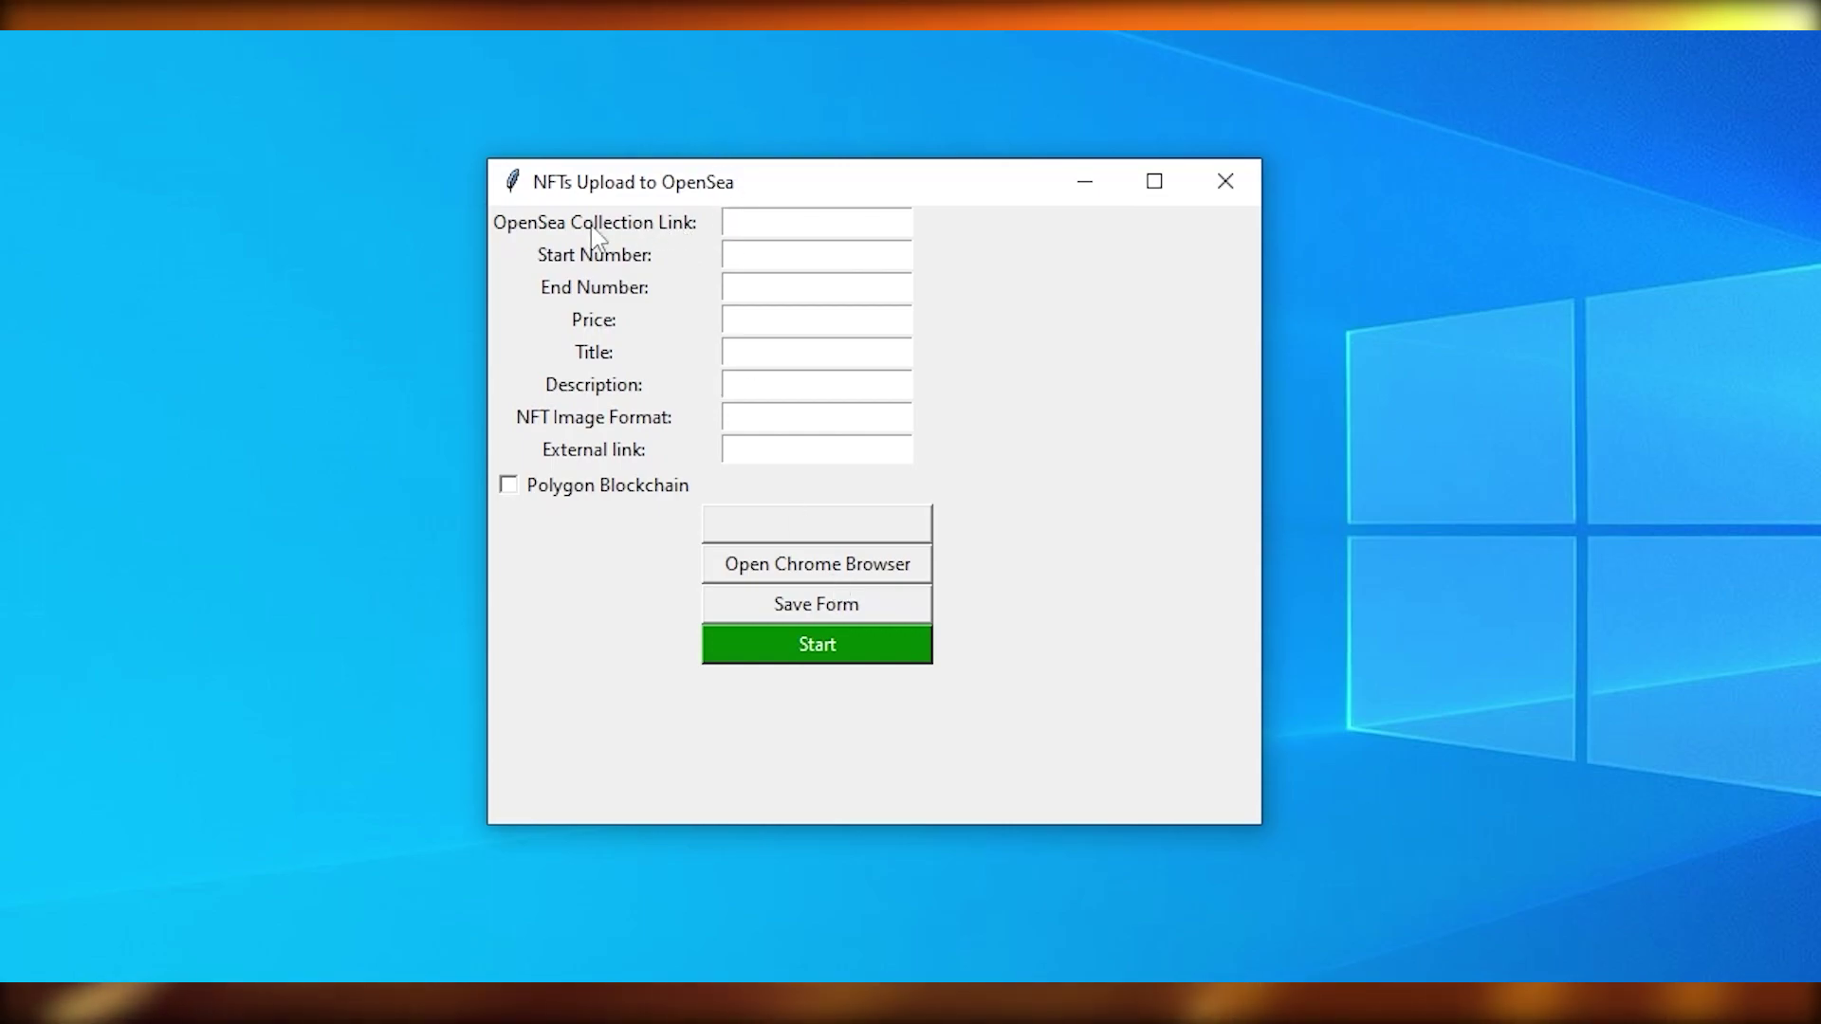
pyautogui.click(849, 223)
pyautogui.click(781, 257)
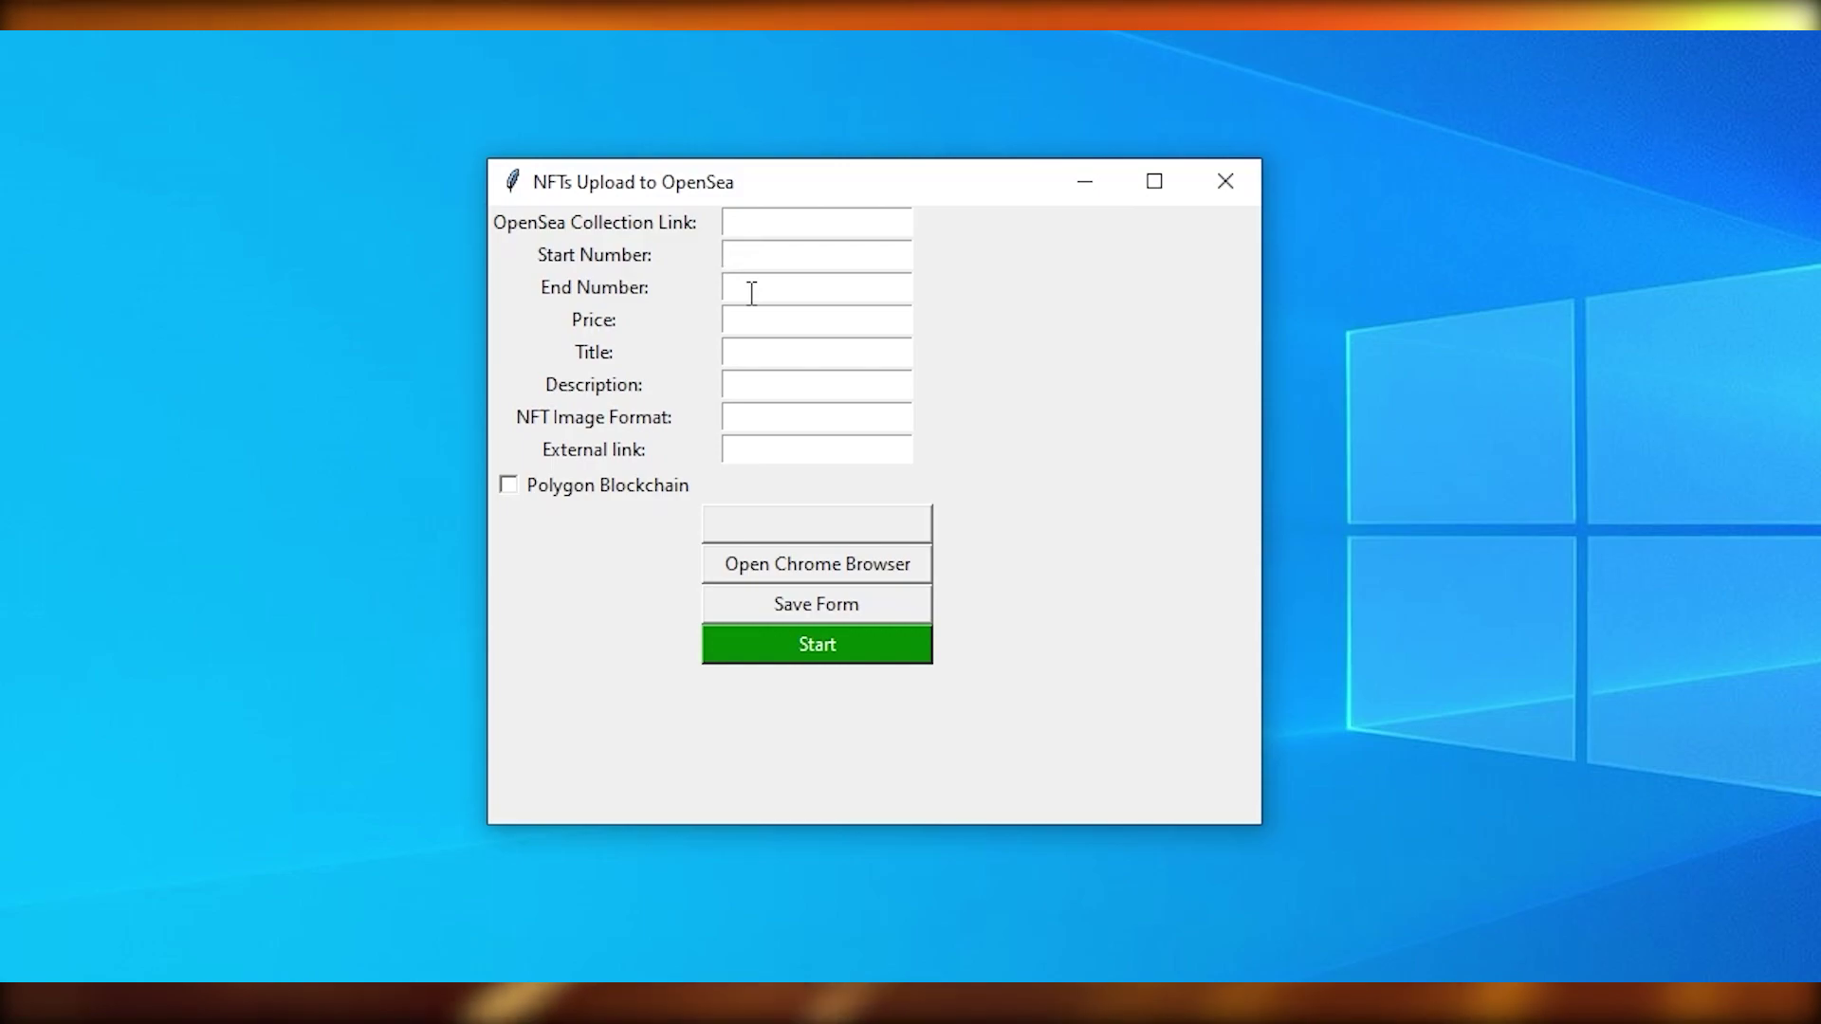
pyautogui.click(752, 293)
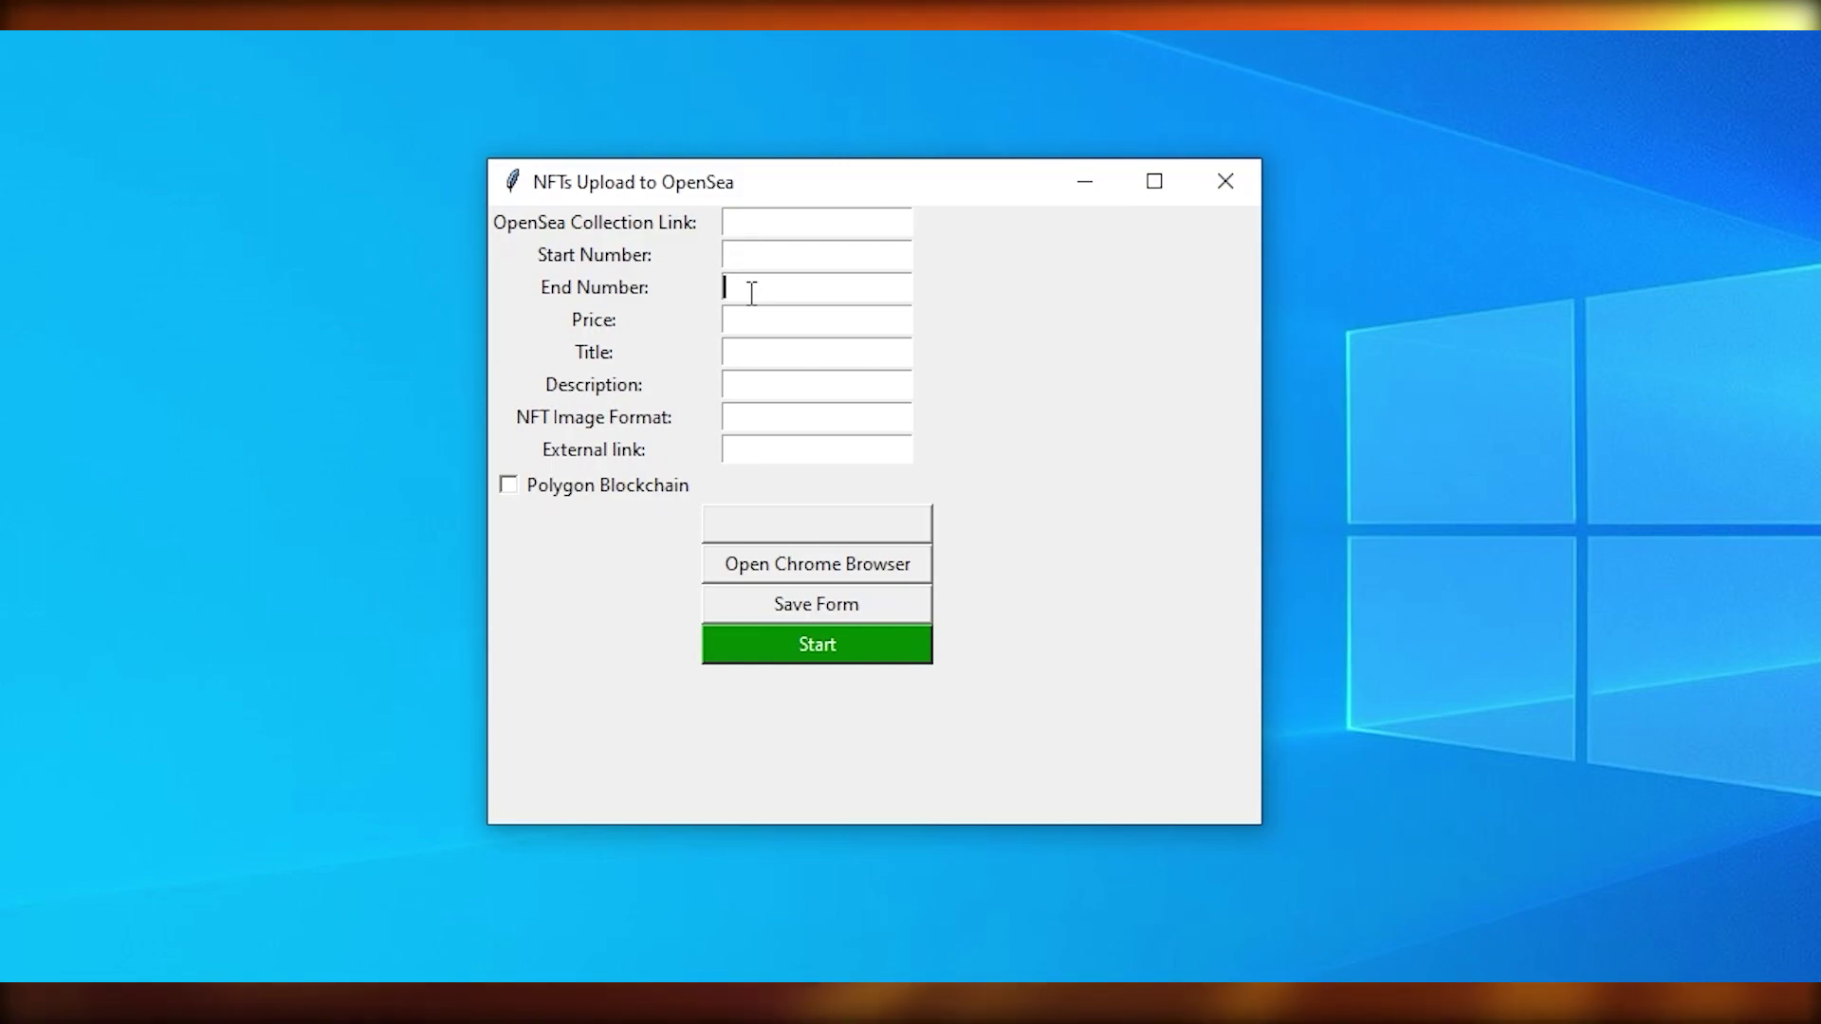
pyautogui.click(749, 381)
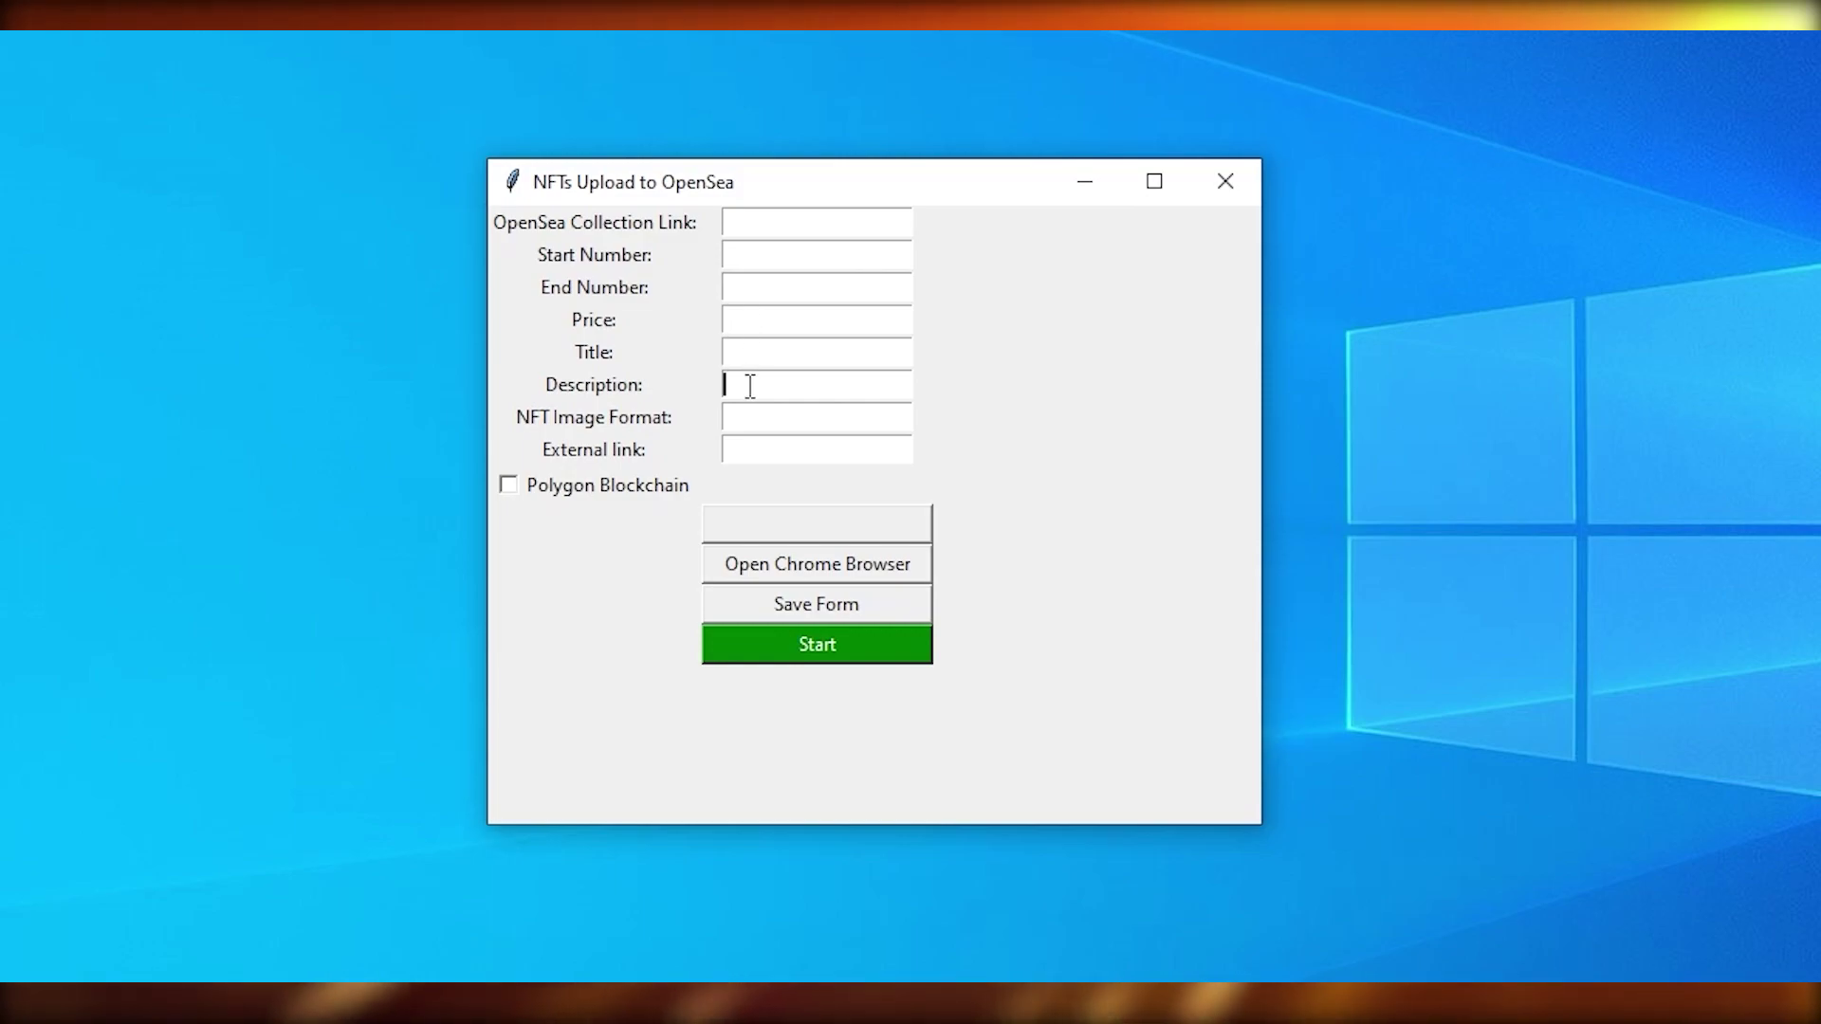
pyautogui.click(742, 452)
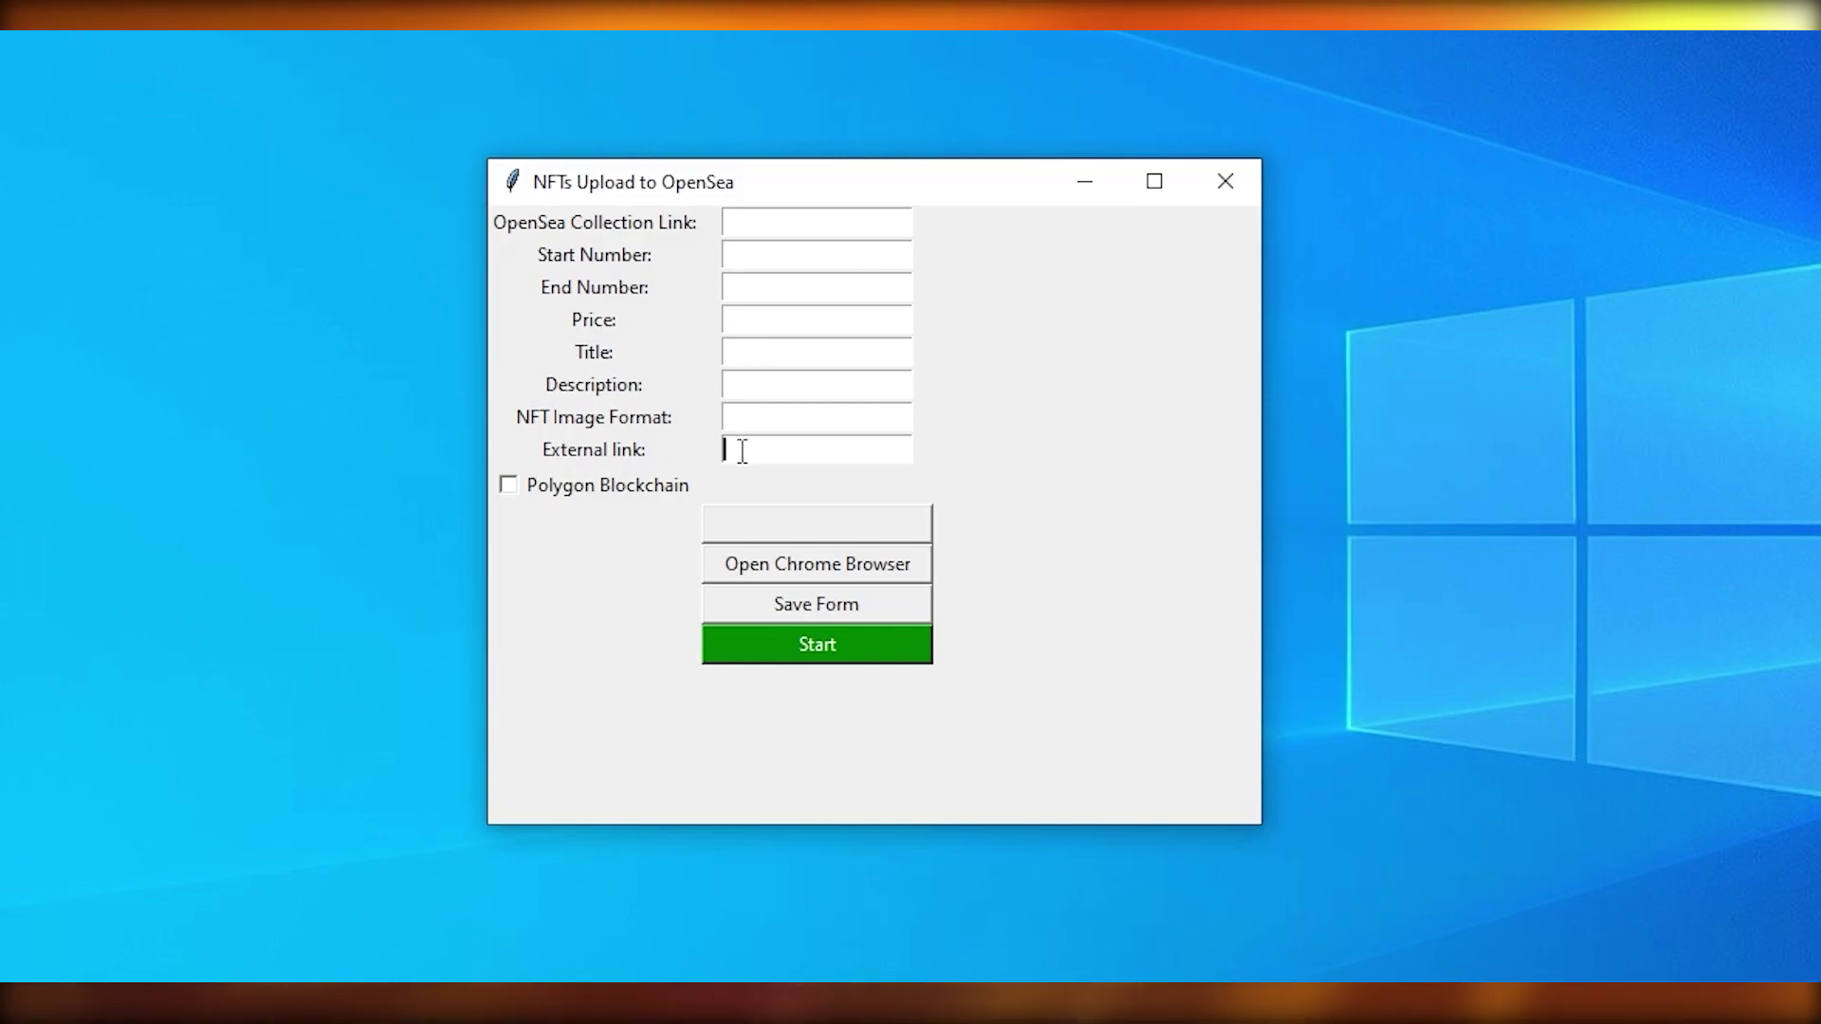
# Open the Chrome browser from the upload tool and connect MetaMask to OpenSea, unlocking it with the wallet password.
pyautogui.click(795, 575)
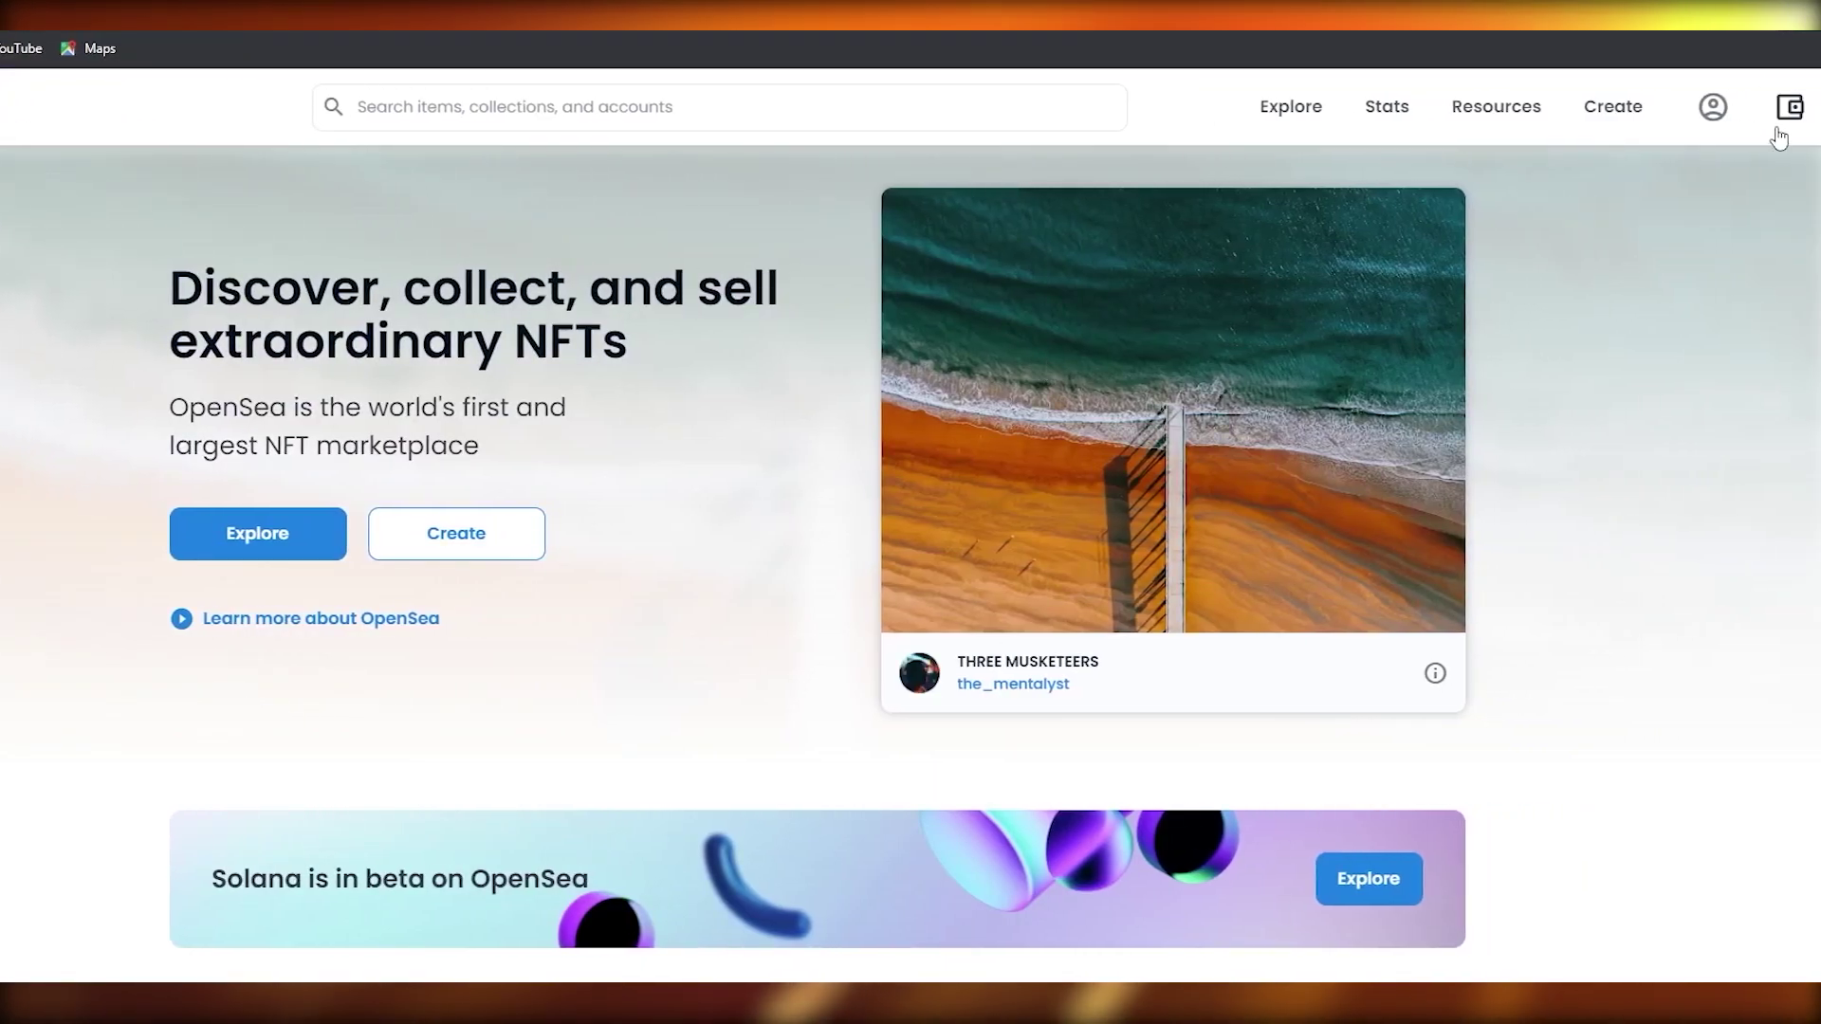
pyautogui.click(1778, 131)
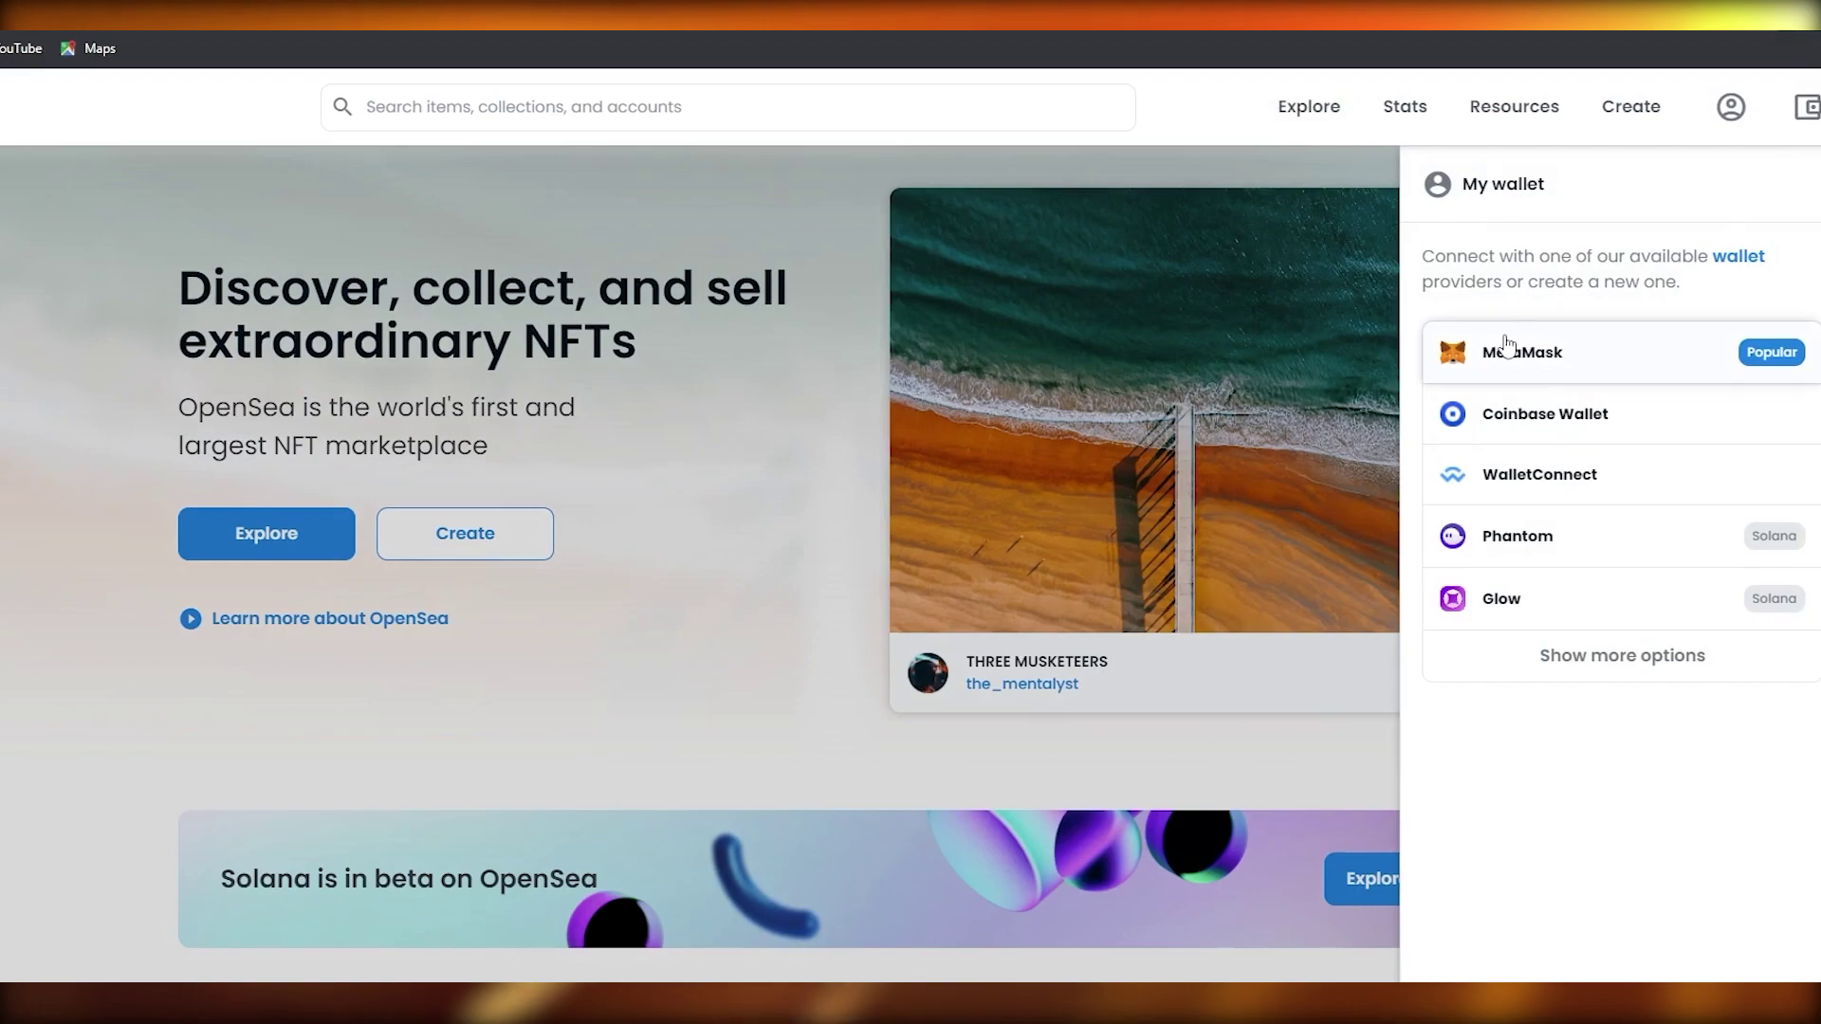
pyautogui.click(1510, 350)
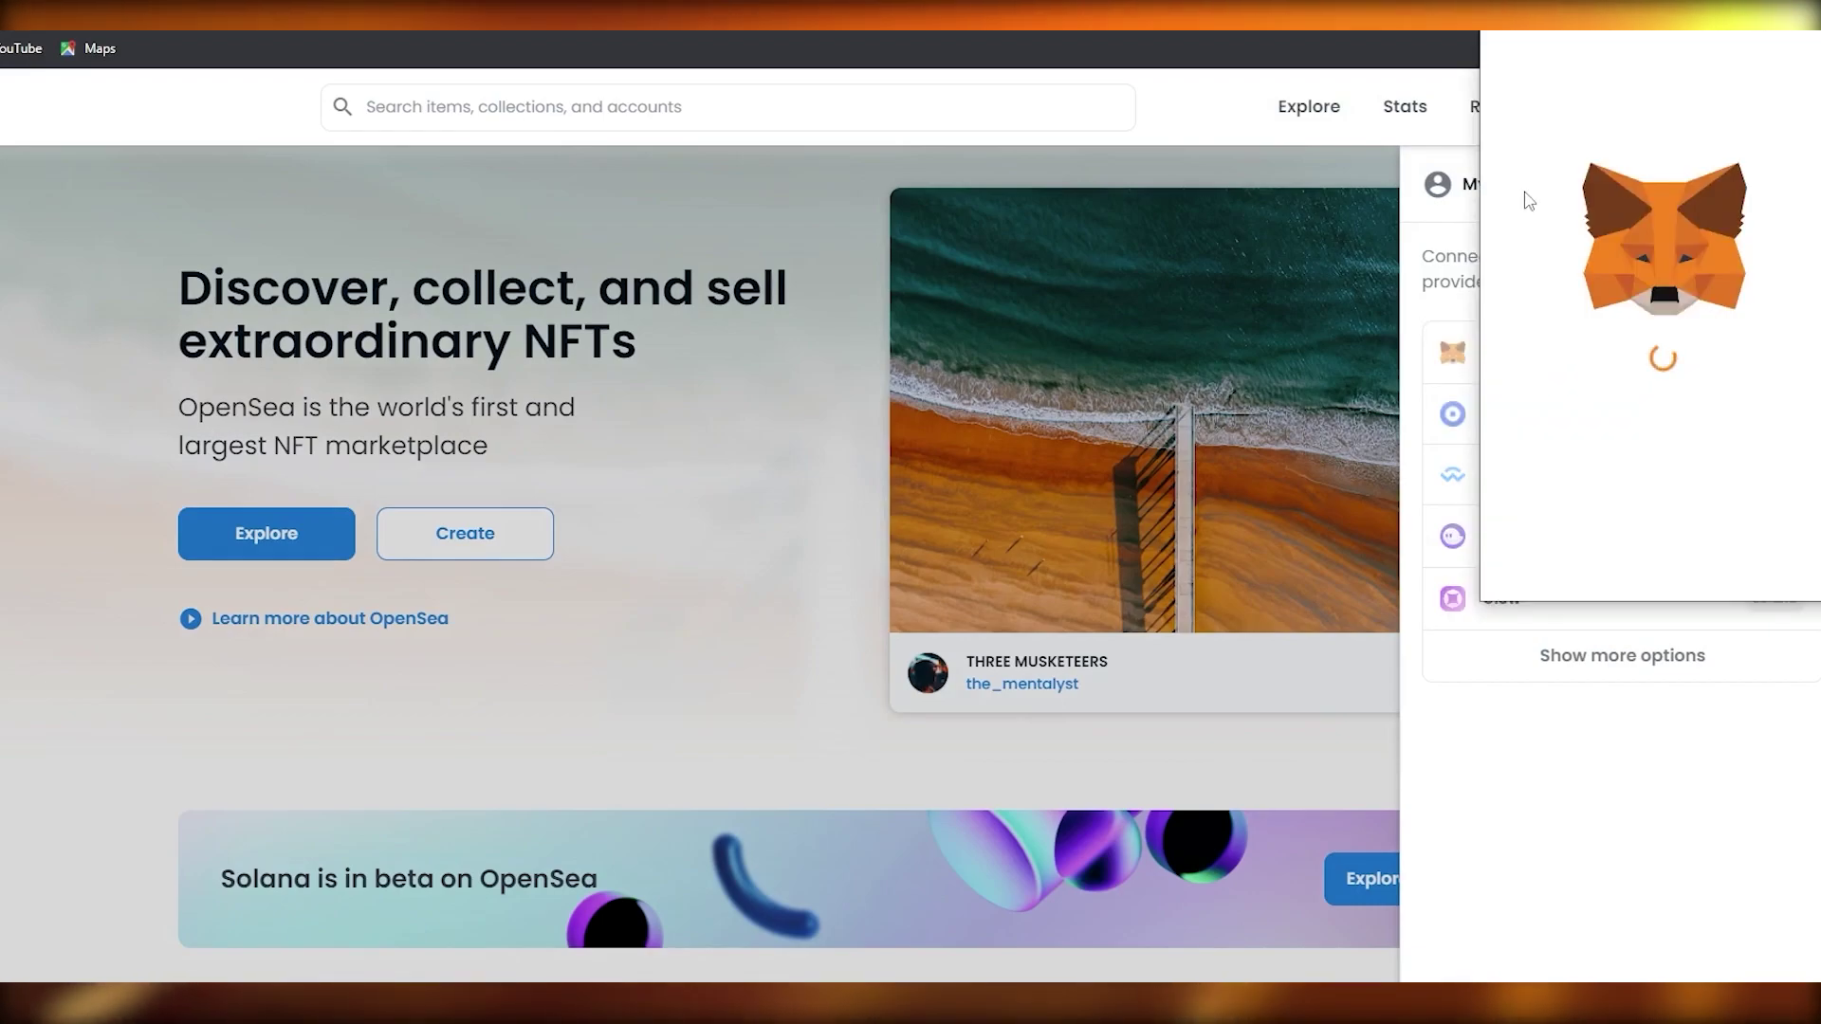
pyautogui.moveTo(1475, 36); pyautogui.dragTo(1293, 81)
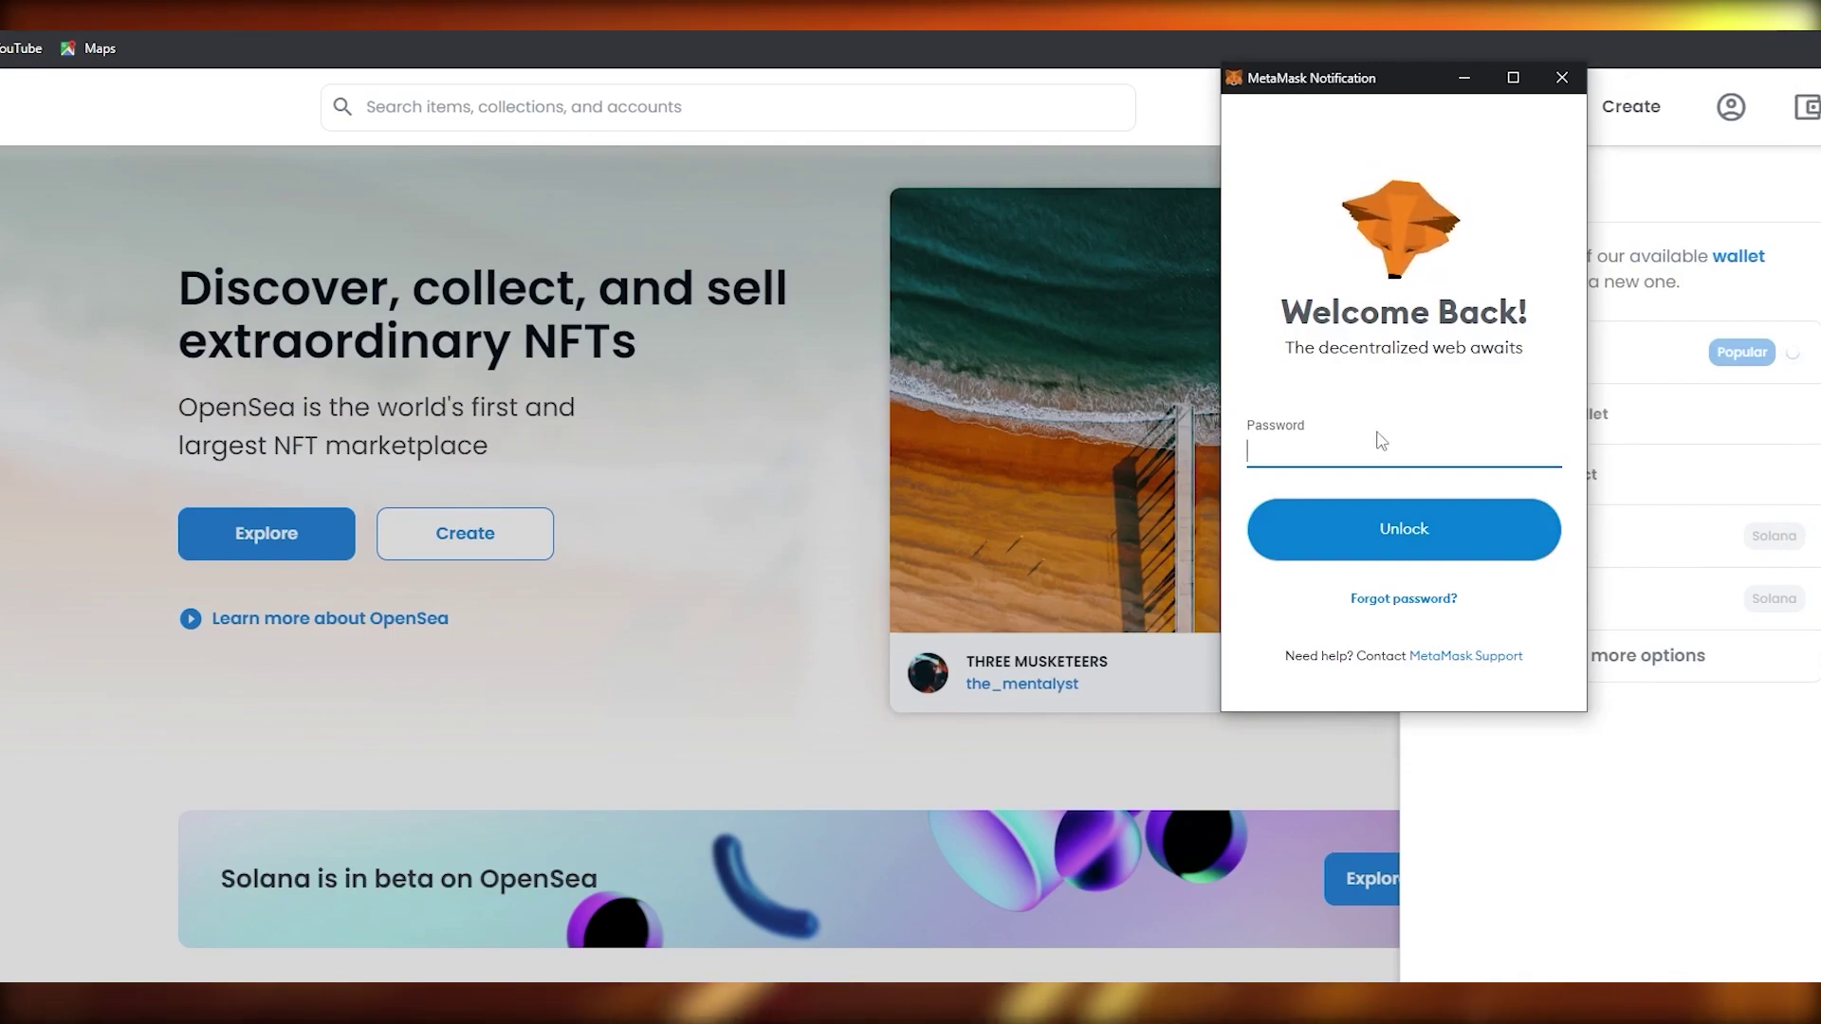
pyautogui.write('********')
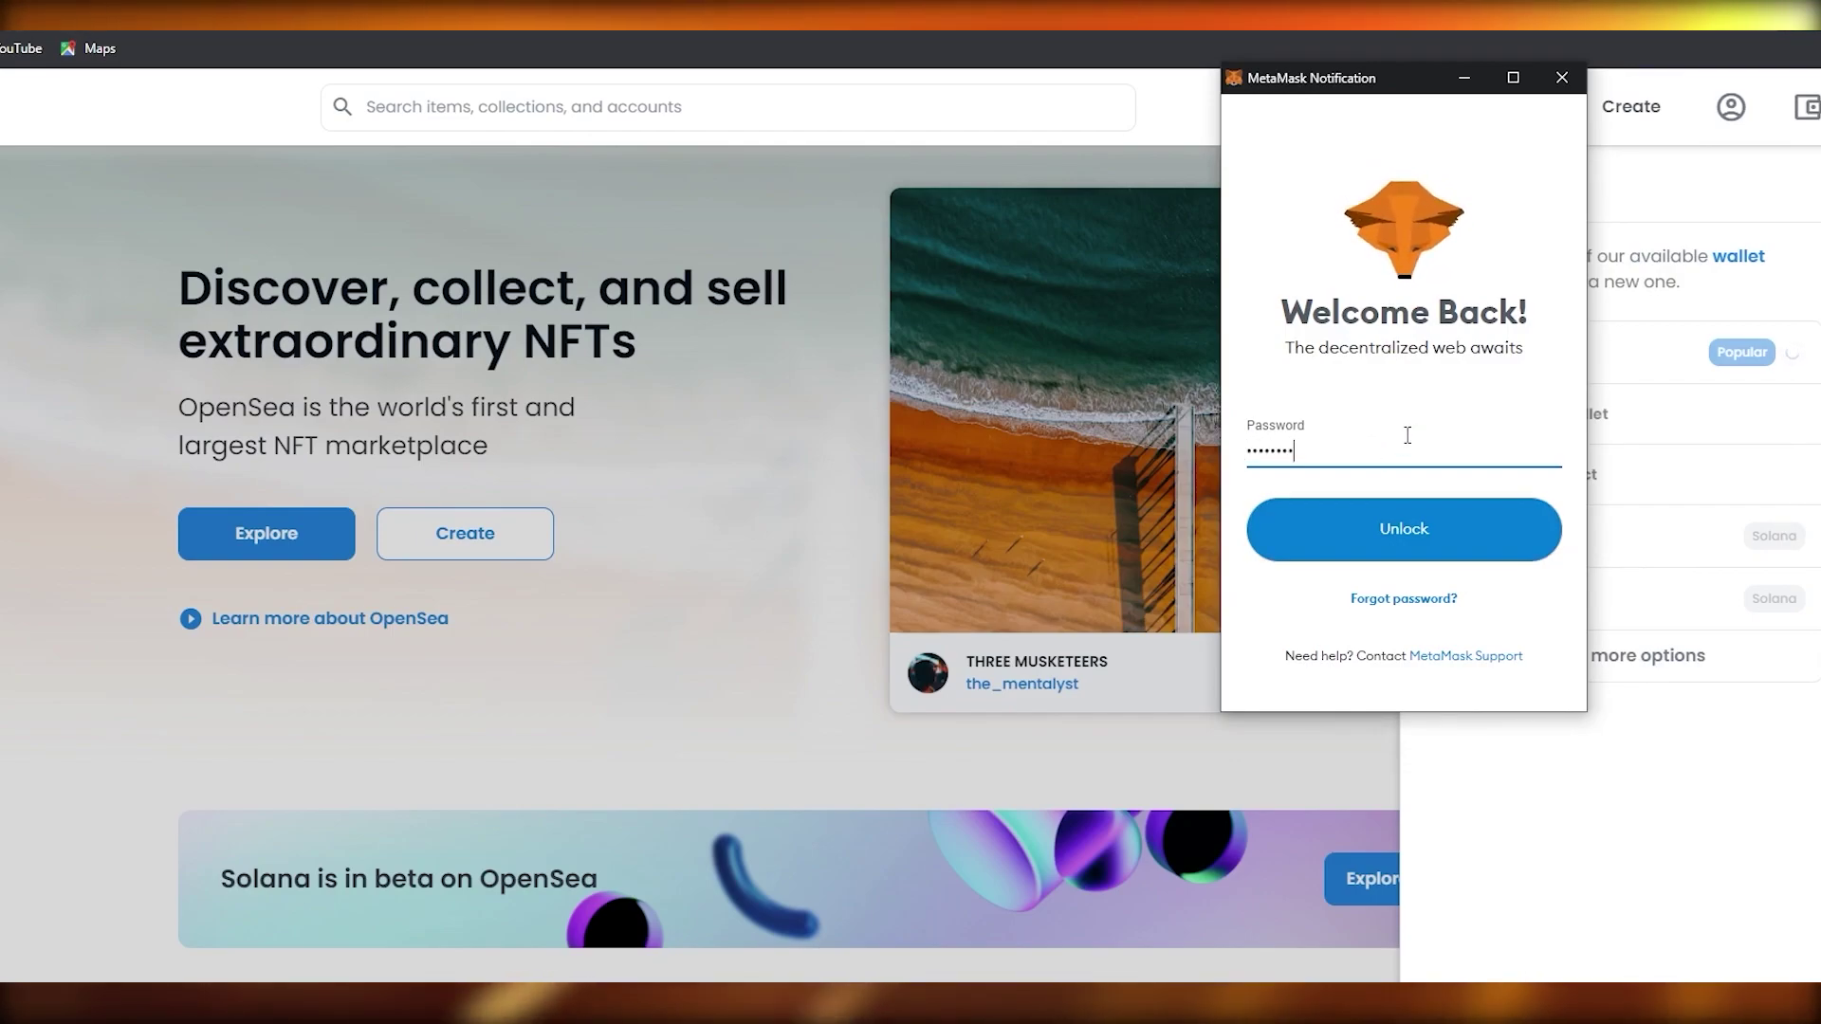
pyautogui.press('Return')
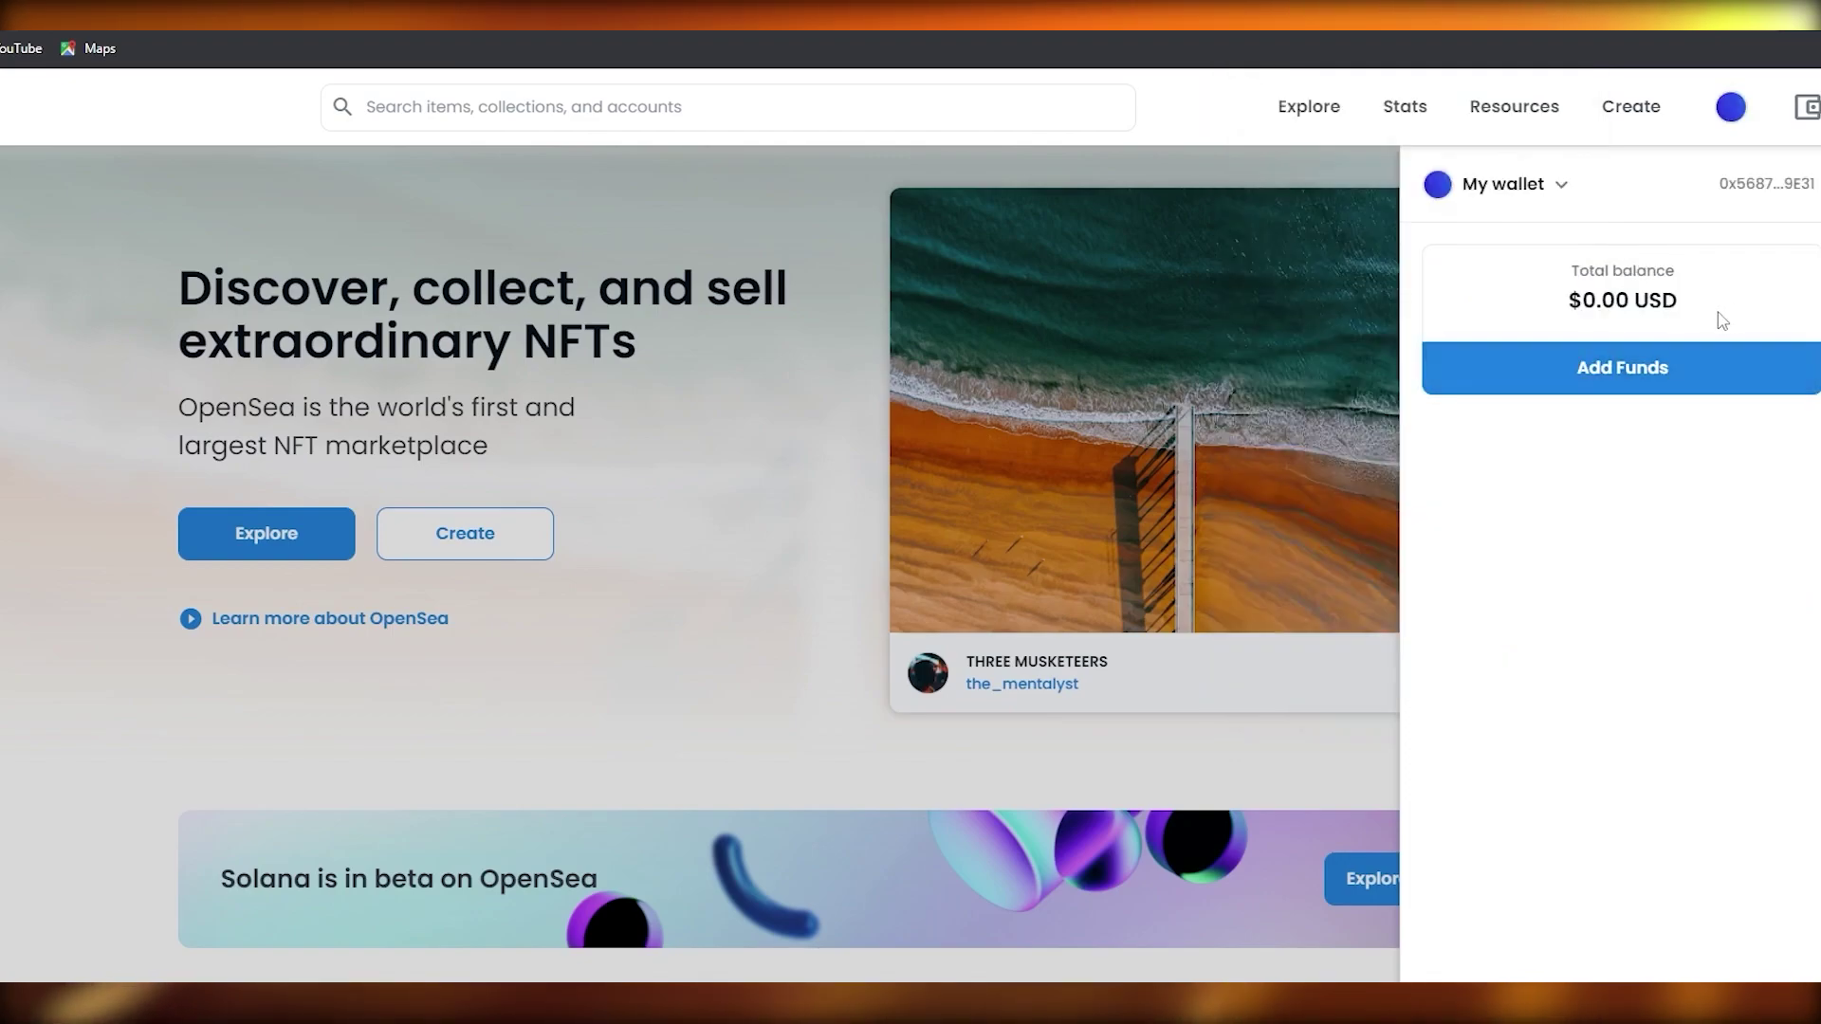
# Close the wallet panel, open My Collections from the profile options, and start creating a new collection.
pyautogui.click(1179, 114)
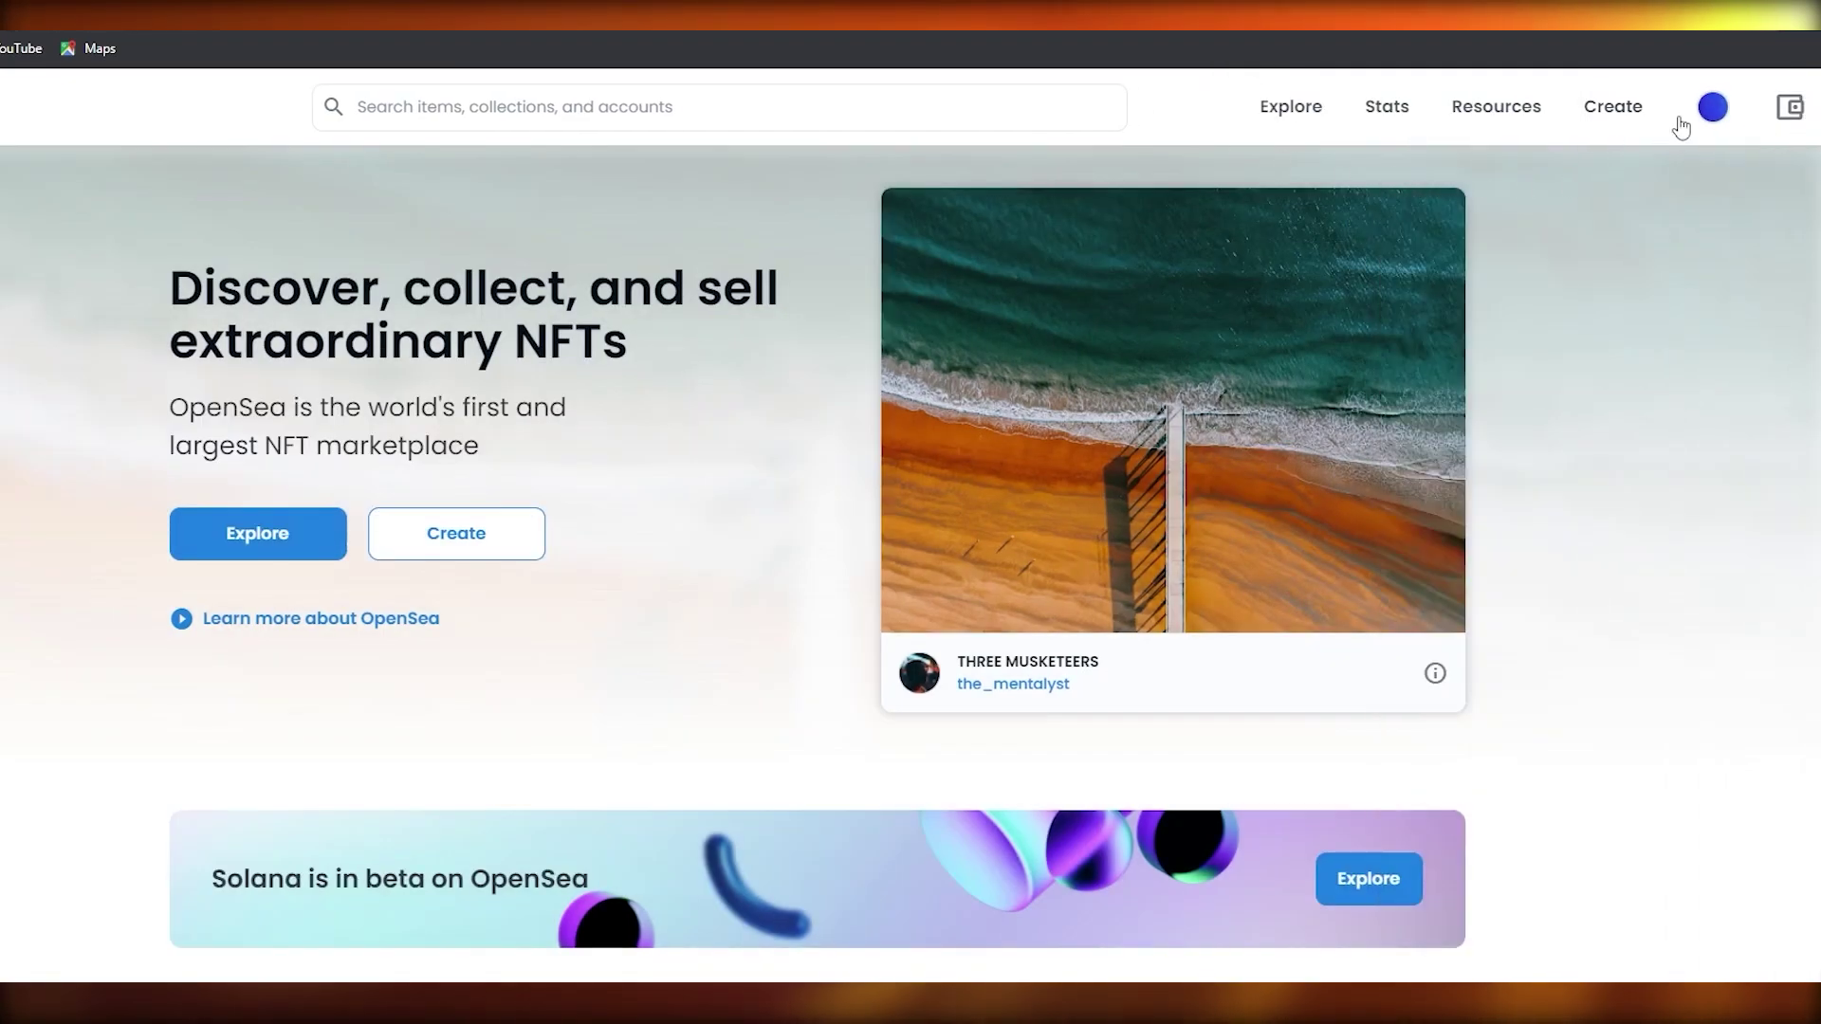
pyautogui.moveTo(1713, 117)
pyautogui.click(1615, 358)
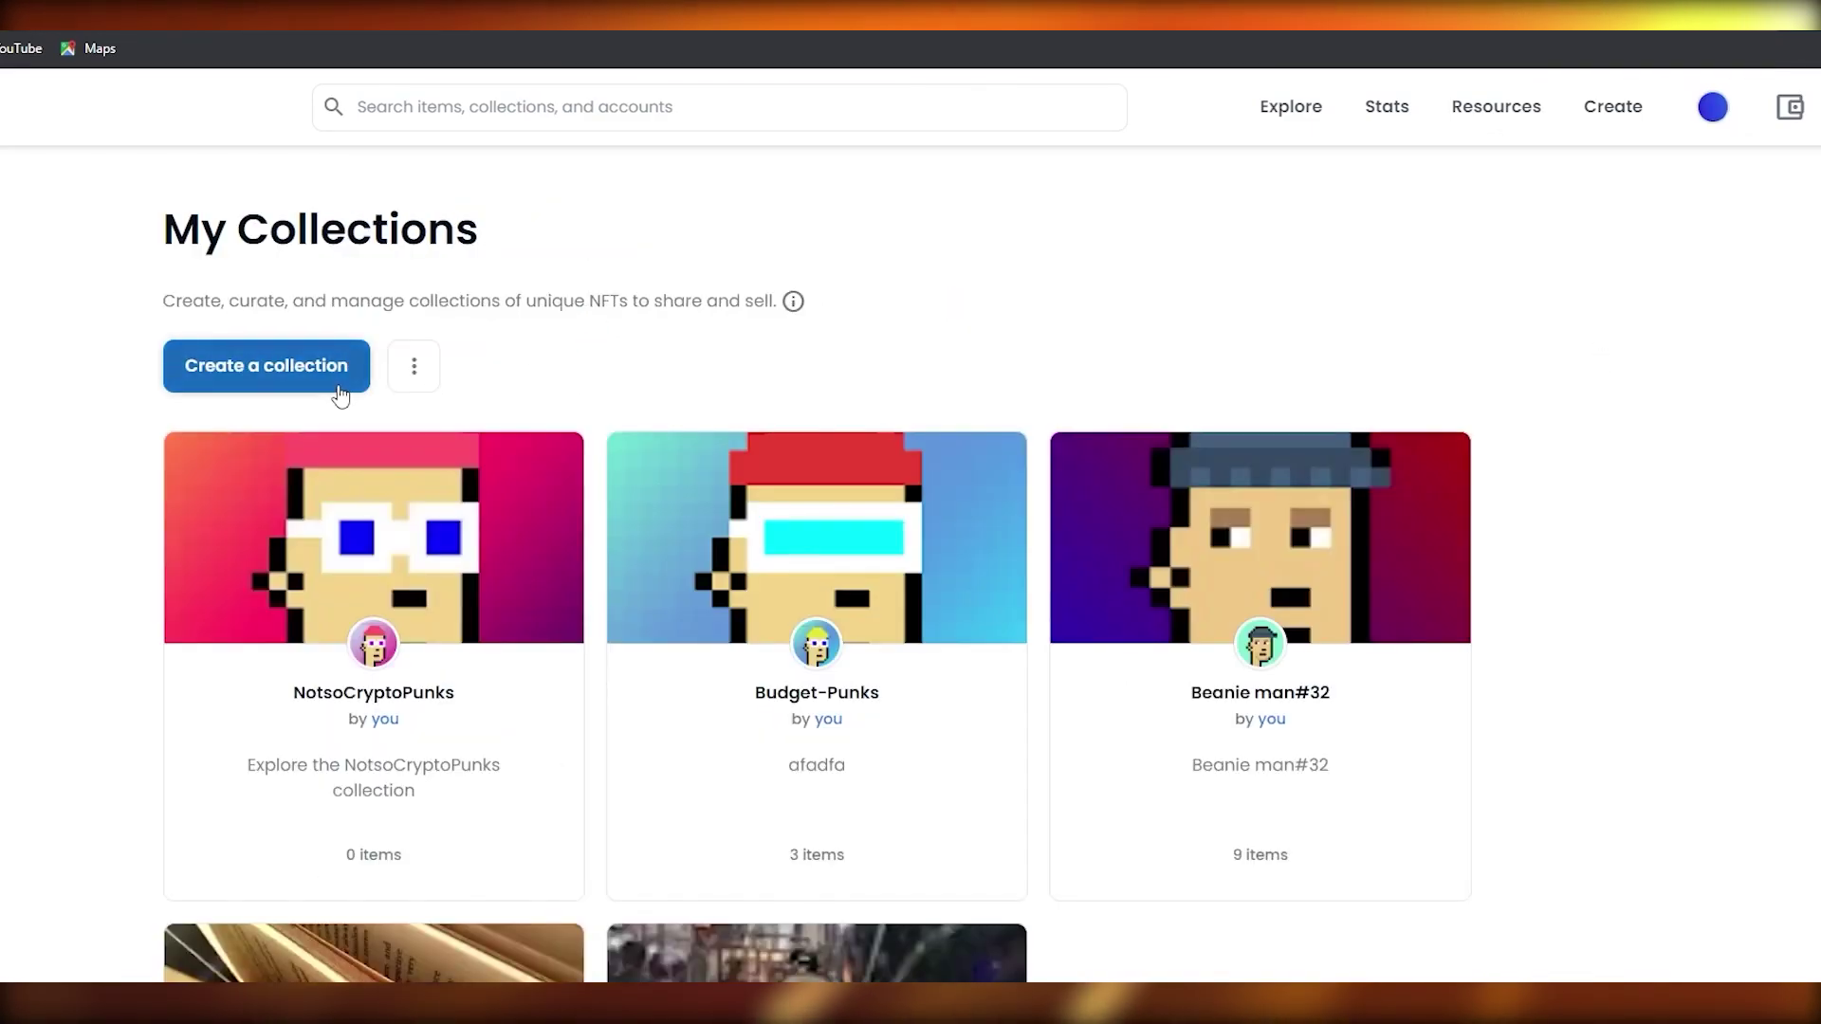
pyautogui.click(341, 393)
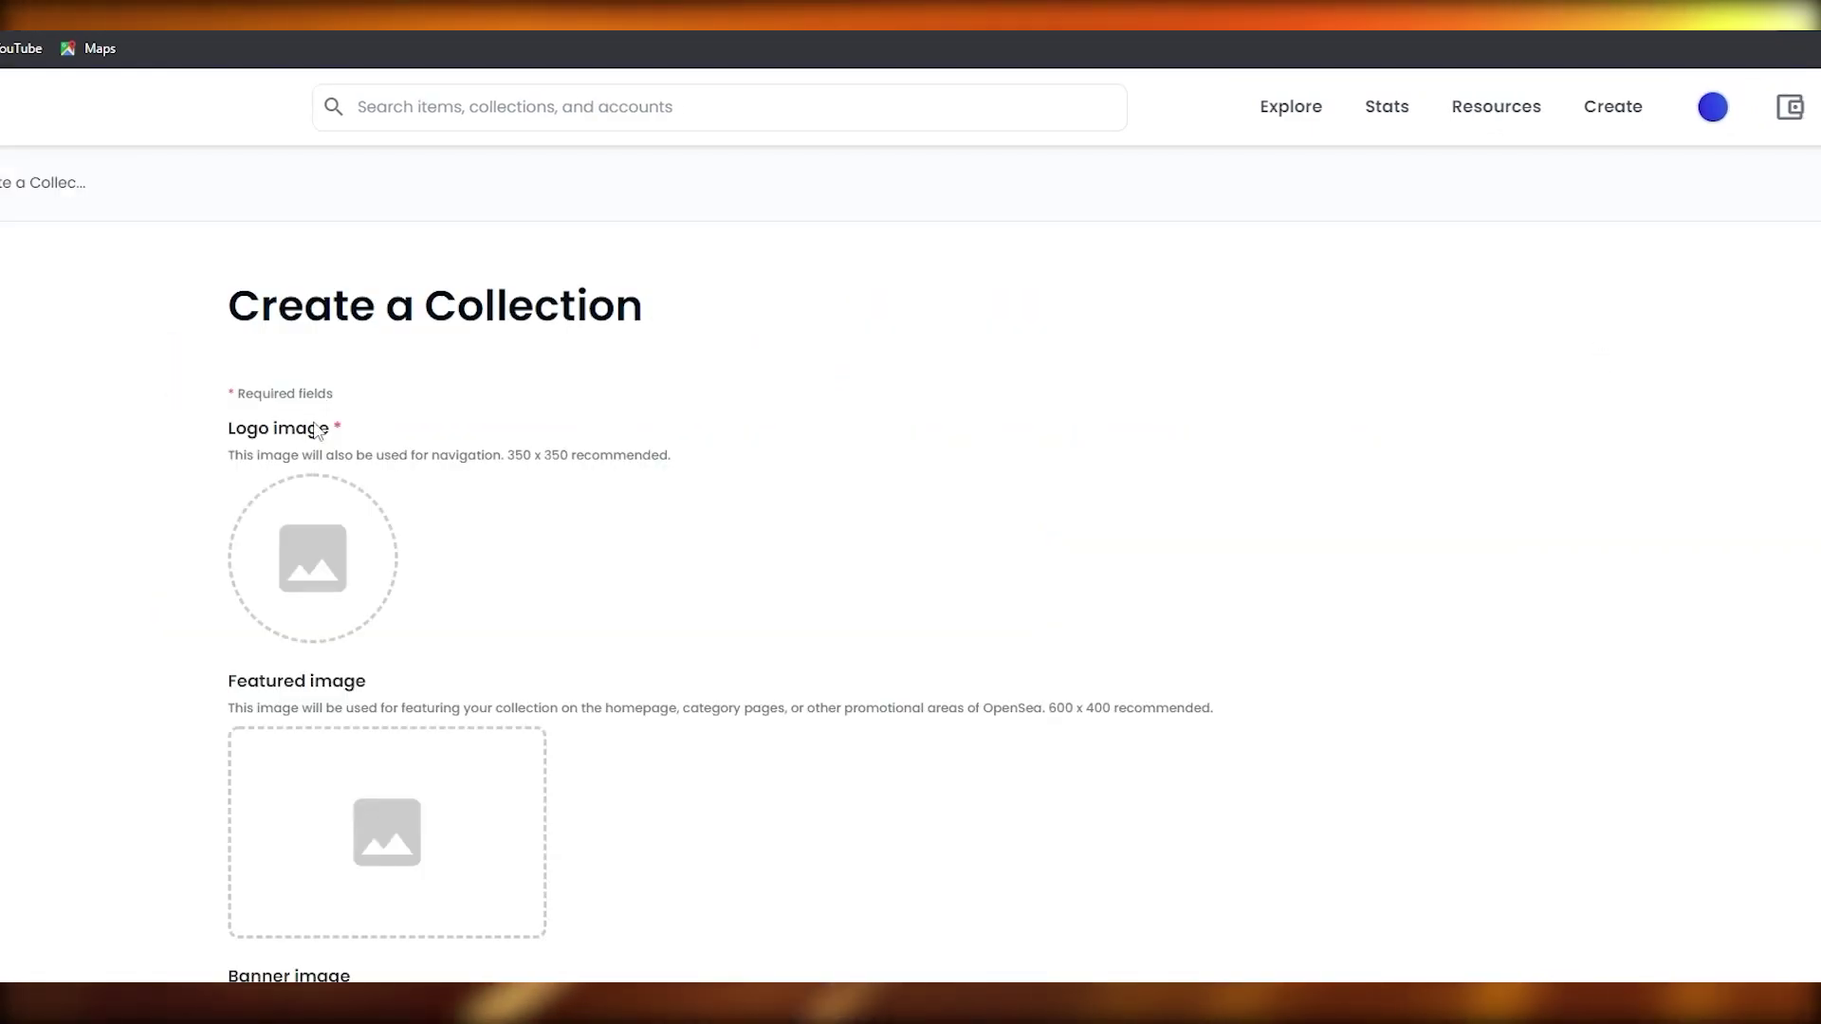
# Upload 1.png as the collection's logo image and 2.png as its featured image.
pyautogui.click(300, 533)
pyautogui.click(247, 169)
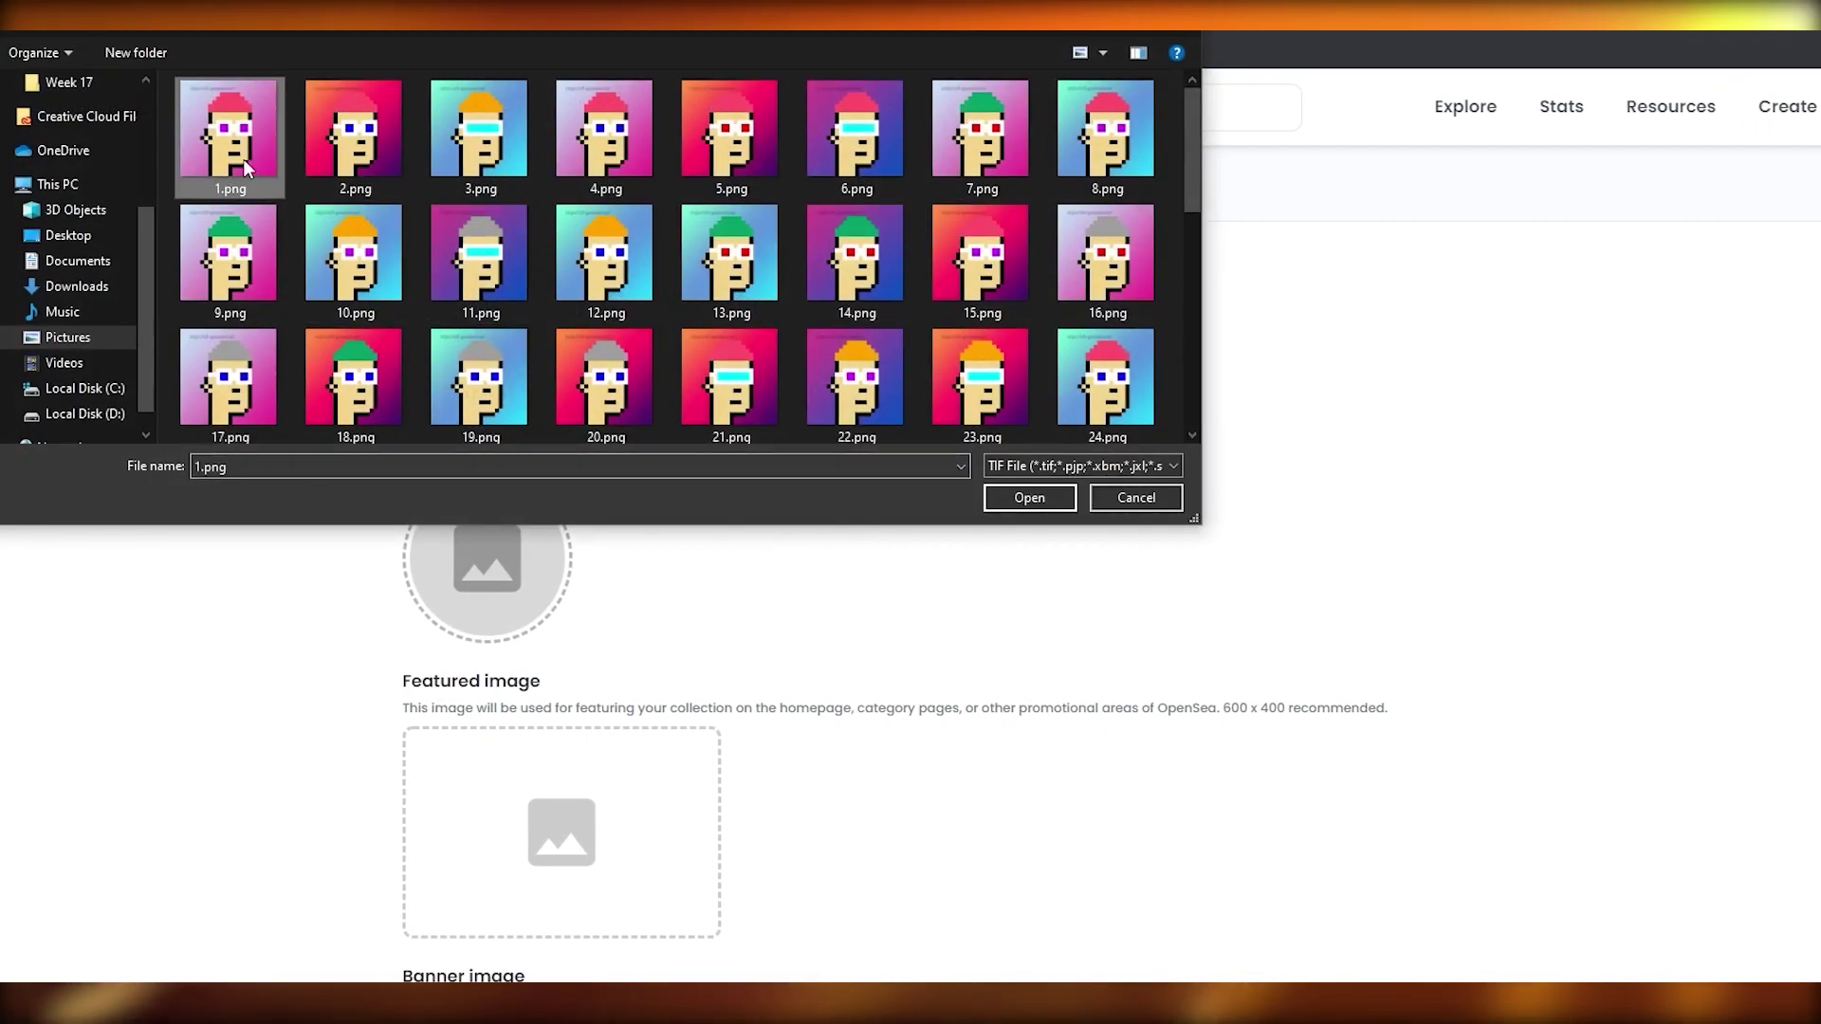
pyautogui.doubleClick(243, 158)
pyautogui.scroll(-4, 230, 278)
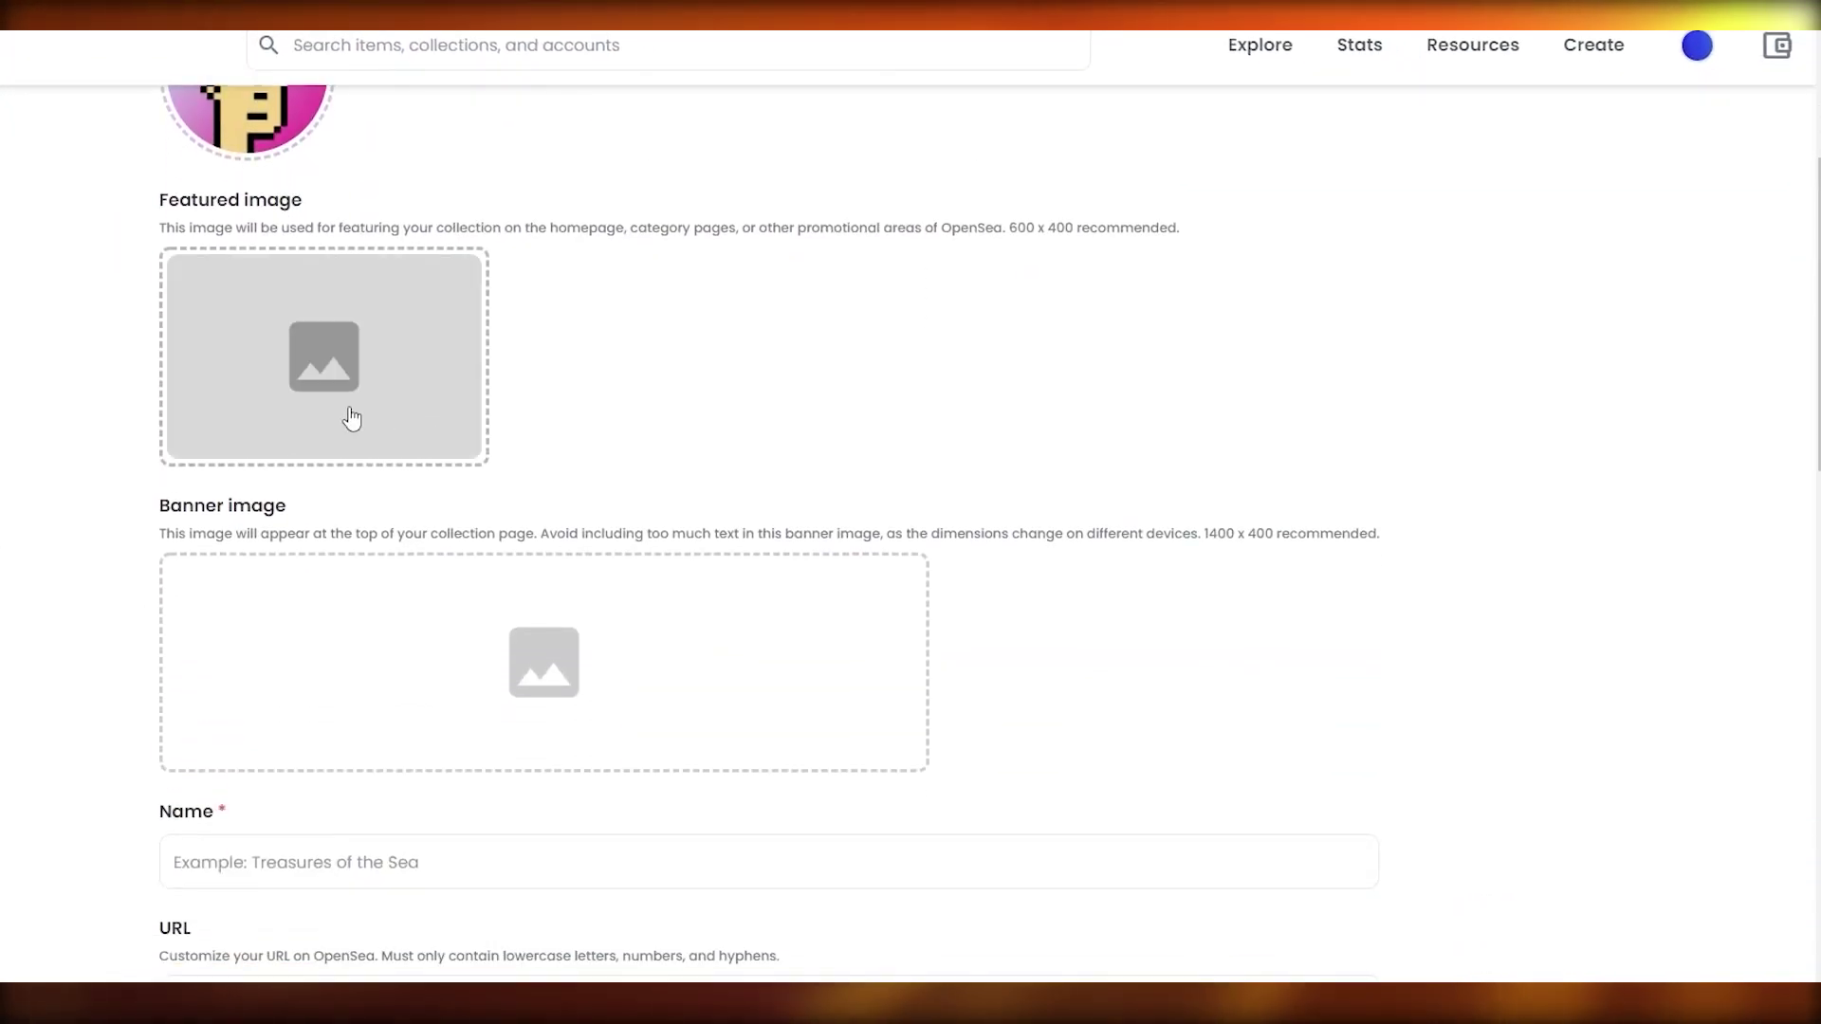
pyautogui.click(316, 366)
pyautogui.doubleClick(151, 95)
# Upload 4.png as the collection's banner image.
pyautogui.scroll(-3, 191, 423)
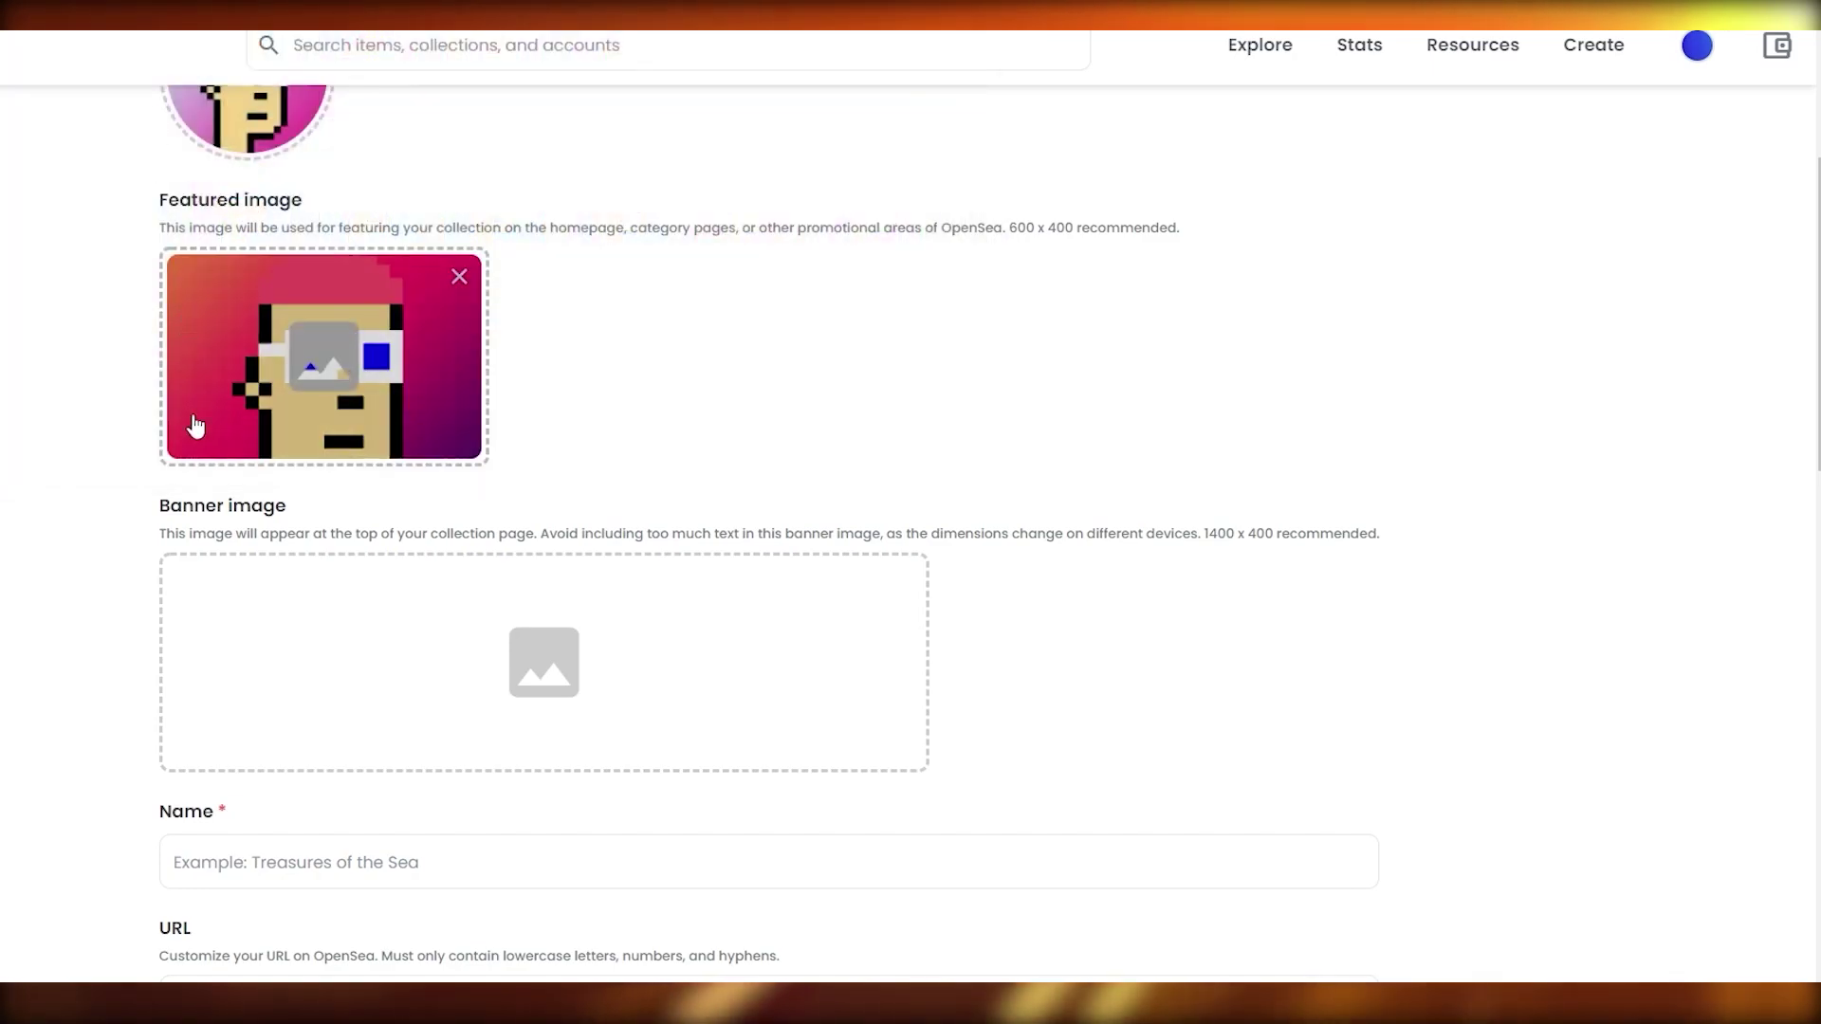
pyautogui.click(264, 438)
pyautogui.click(366, 106)
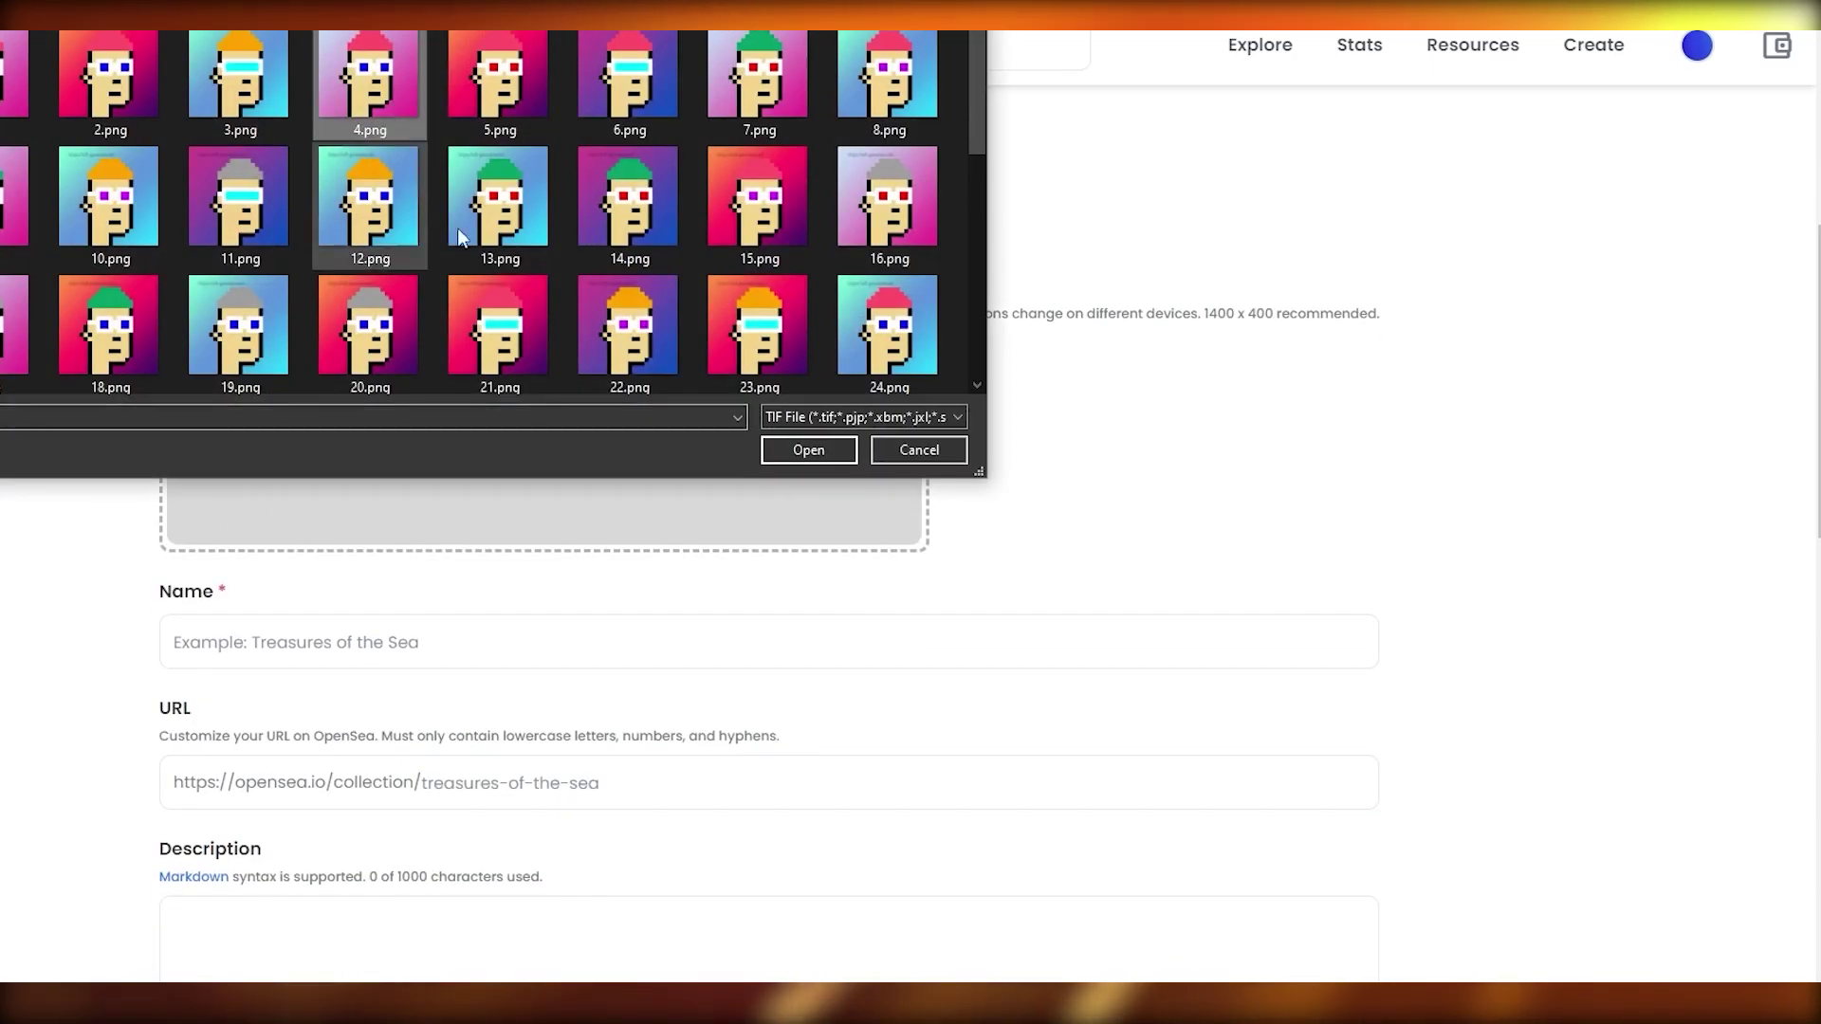
pyautogui.click(826, 451)
# Name the collection "this is not Crypto punks".
pyautogui.scroll(-1, 326, 702)
pyautogui.click(305, 528)
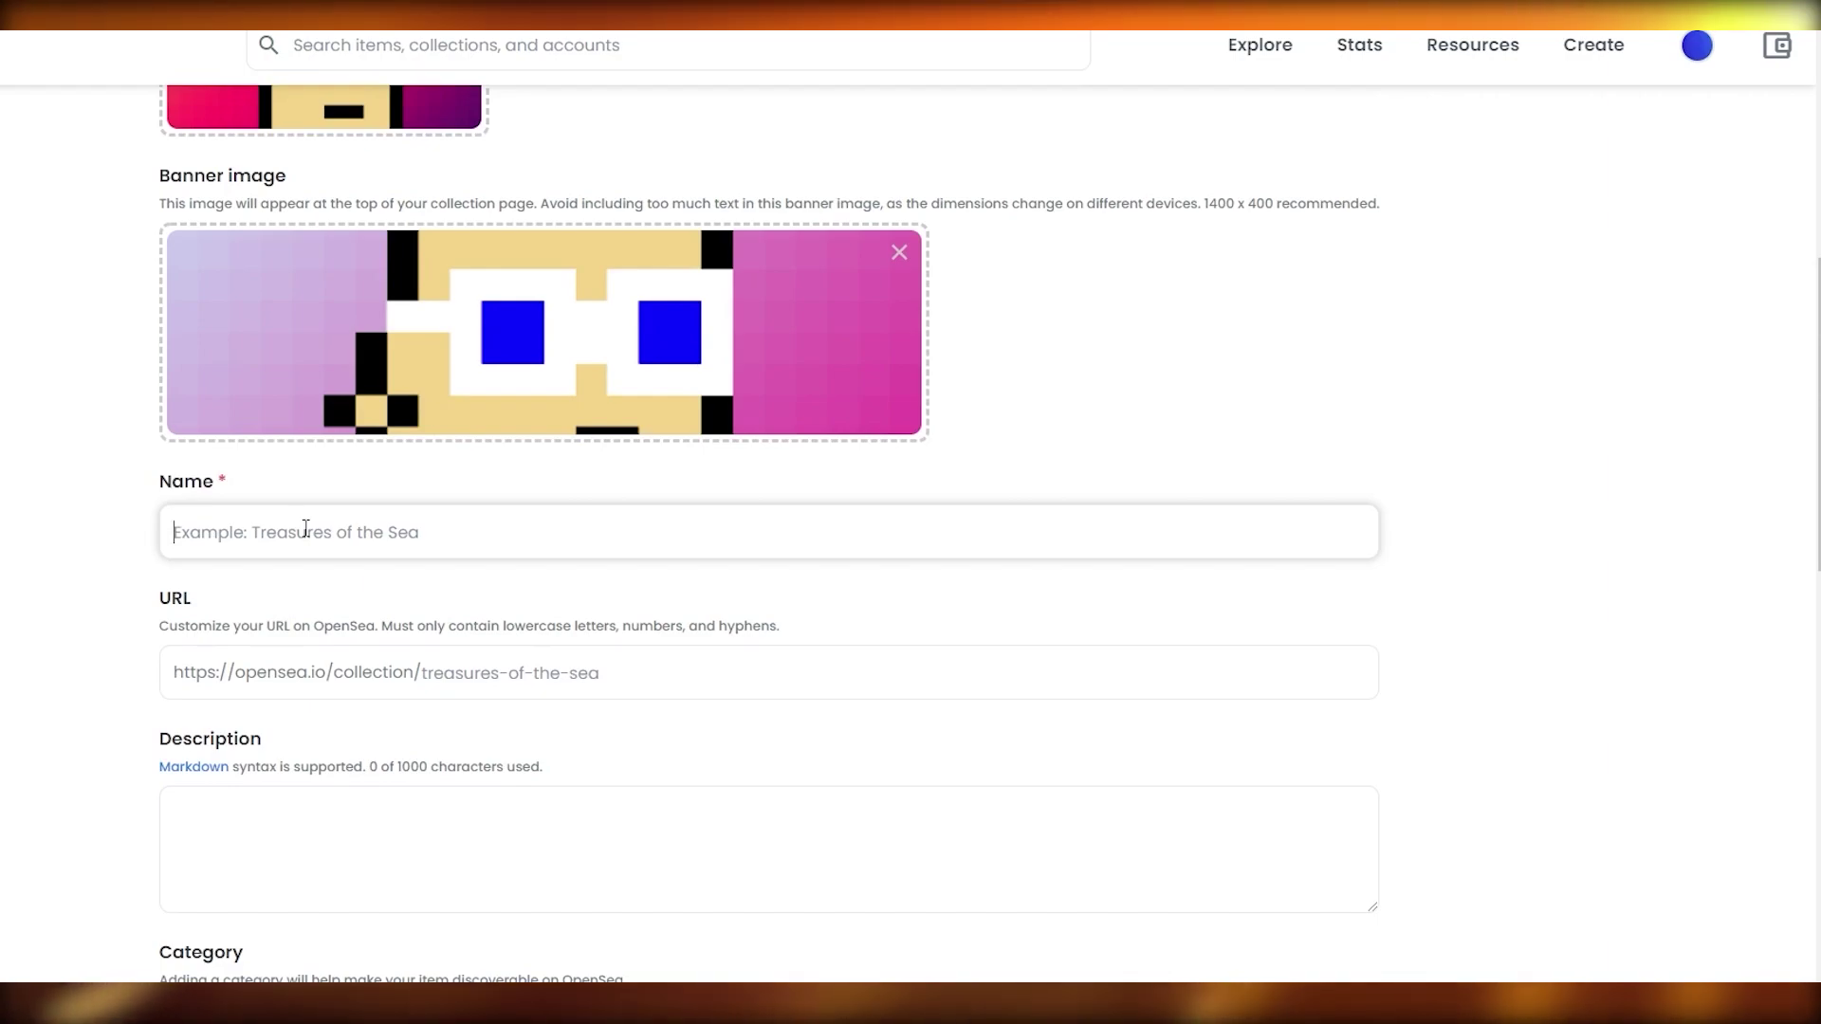
pyautogui.write('this is not Crypto punks')
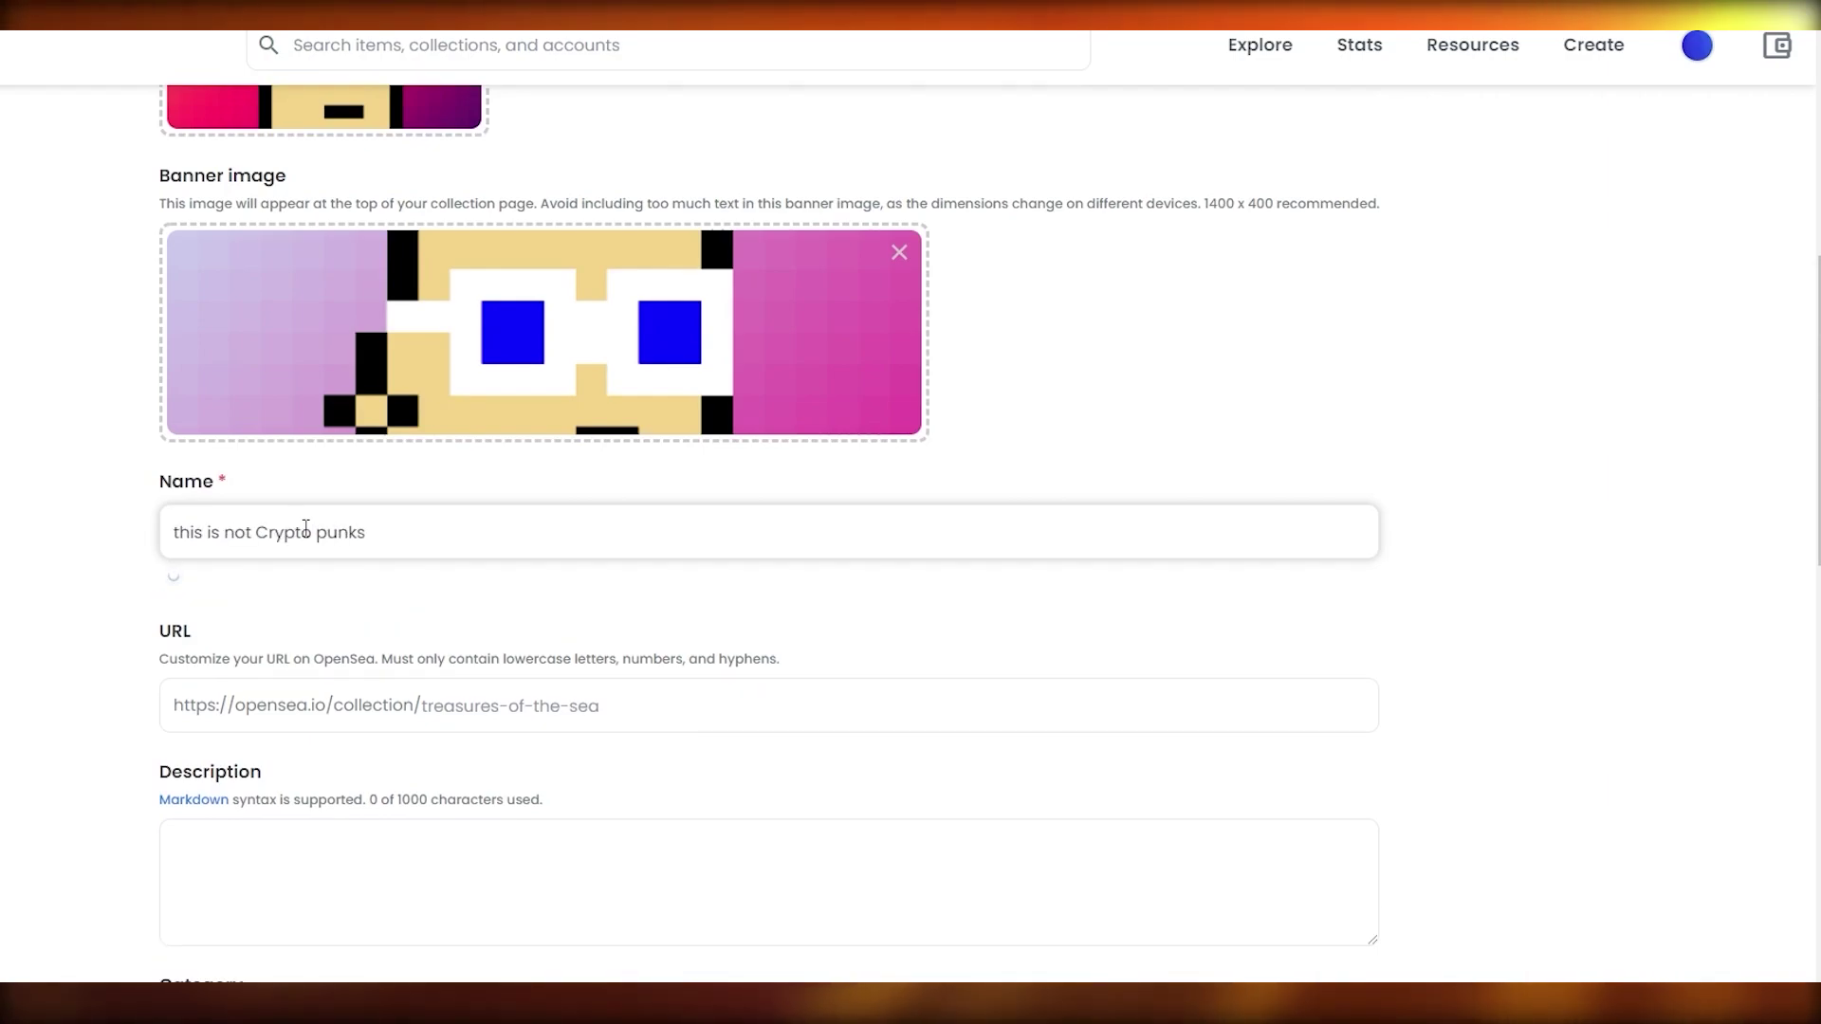
# Copy the full collection name and paste it as the ending of the collection URL.
pyautogui.click(378, 537)
pyautogui.hotkey('ctrl', 'a')
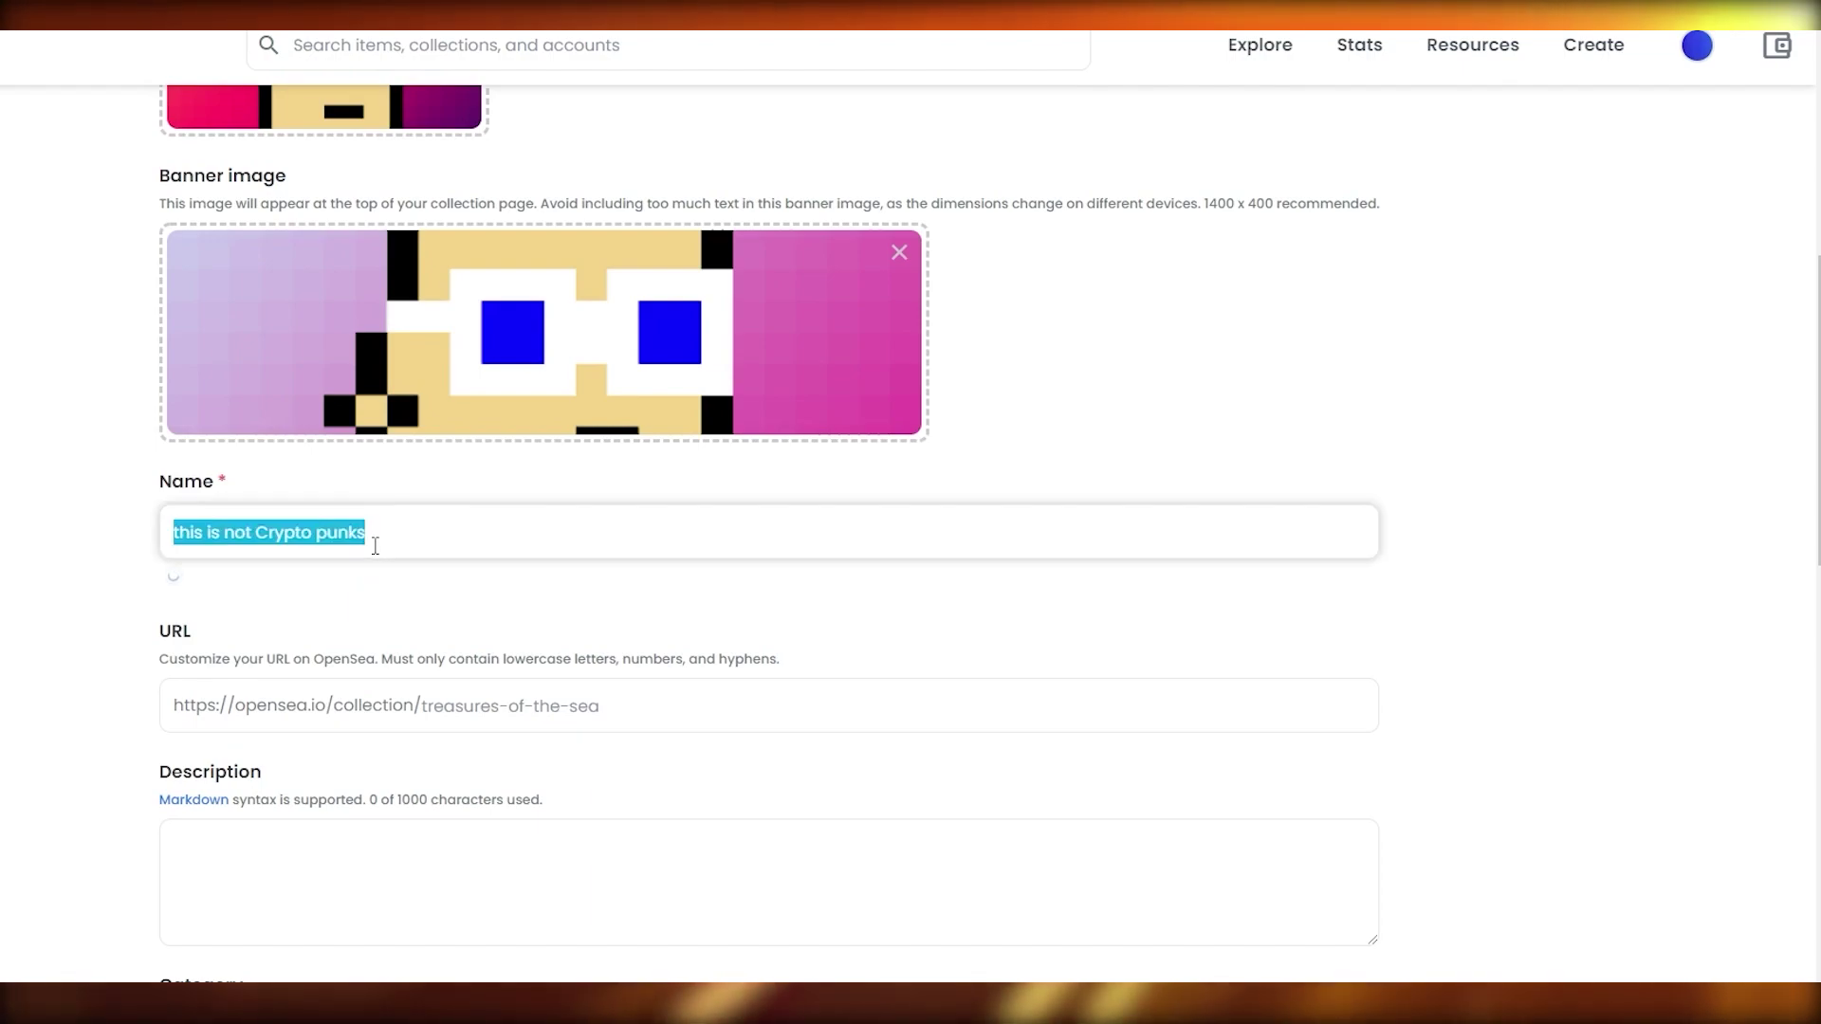
pyautogui.press('Tab')
pyautogui.tripleClick(324, 541)
pyautogui.hotkey('ctrl', 'c')
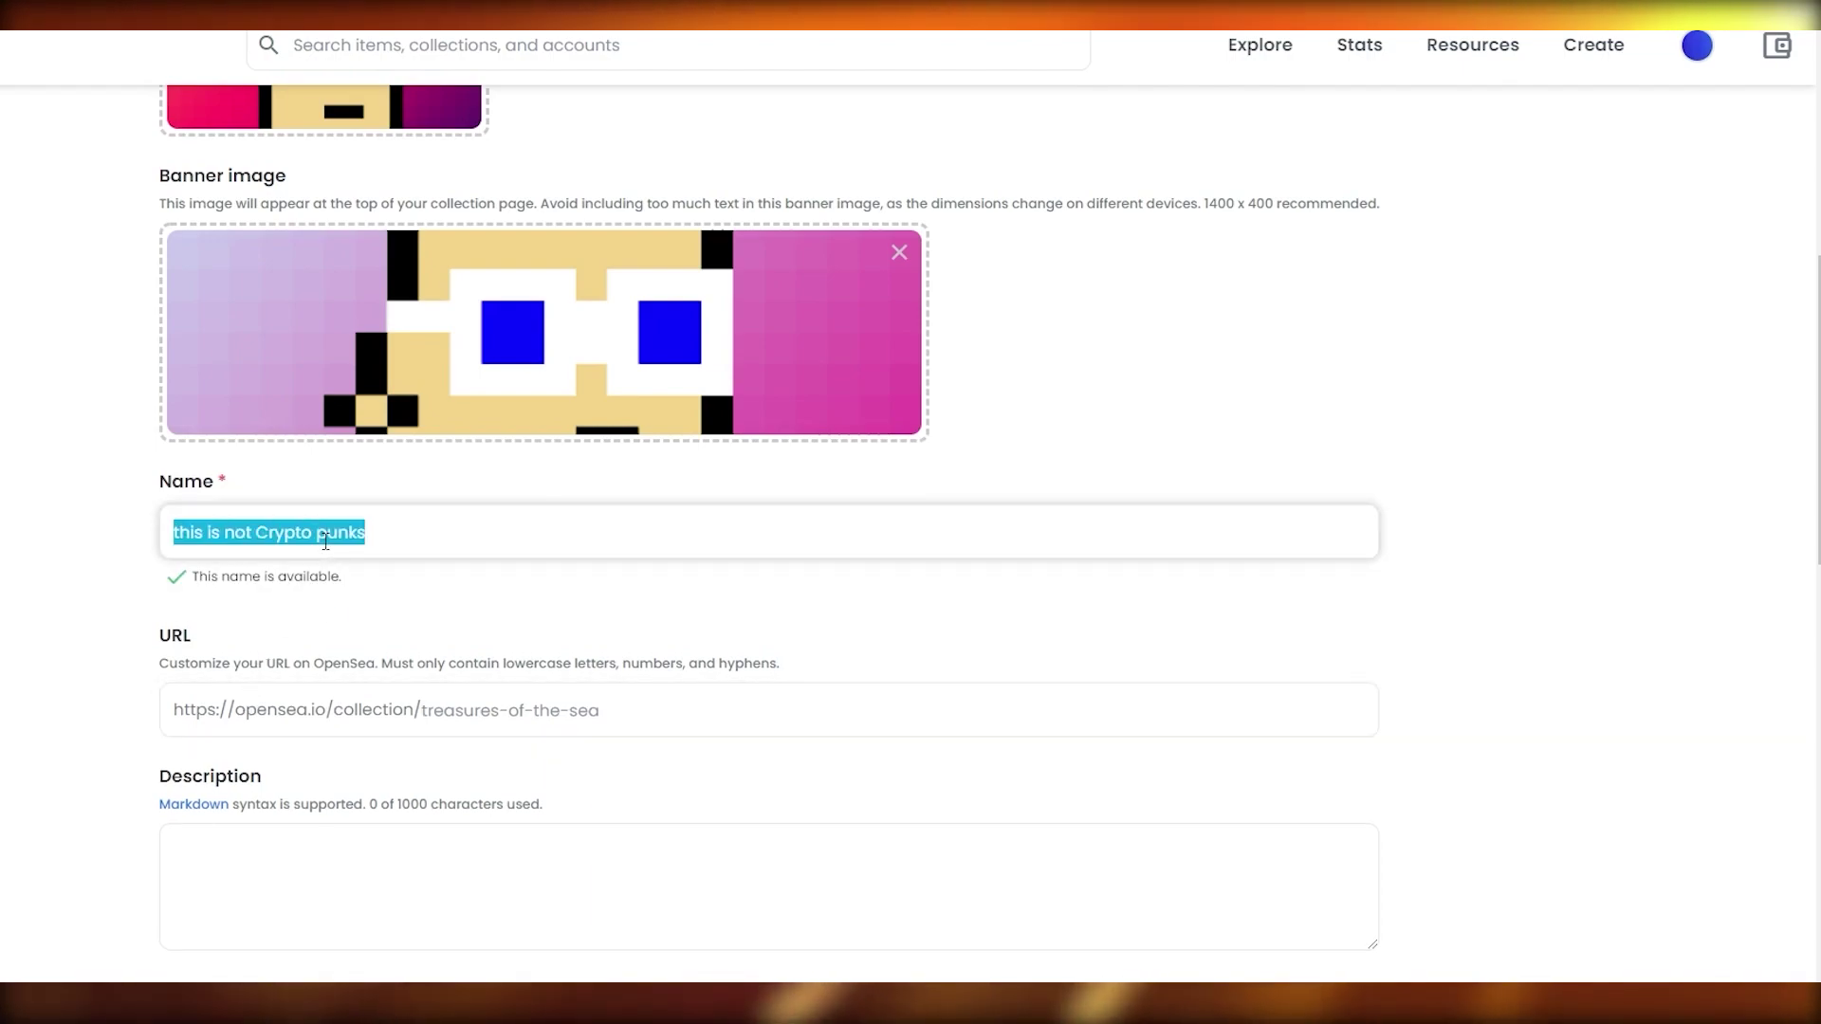
pyautogui.click(622, 716)
pyautogui.hotkey('ctrl', 'v')
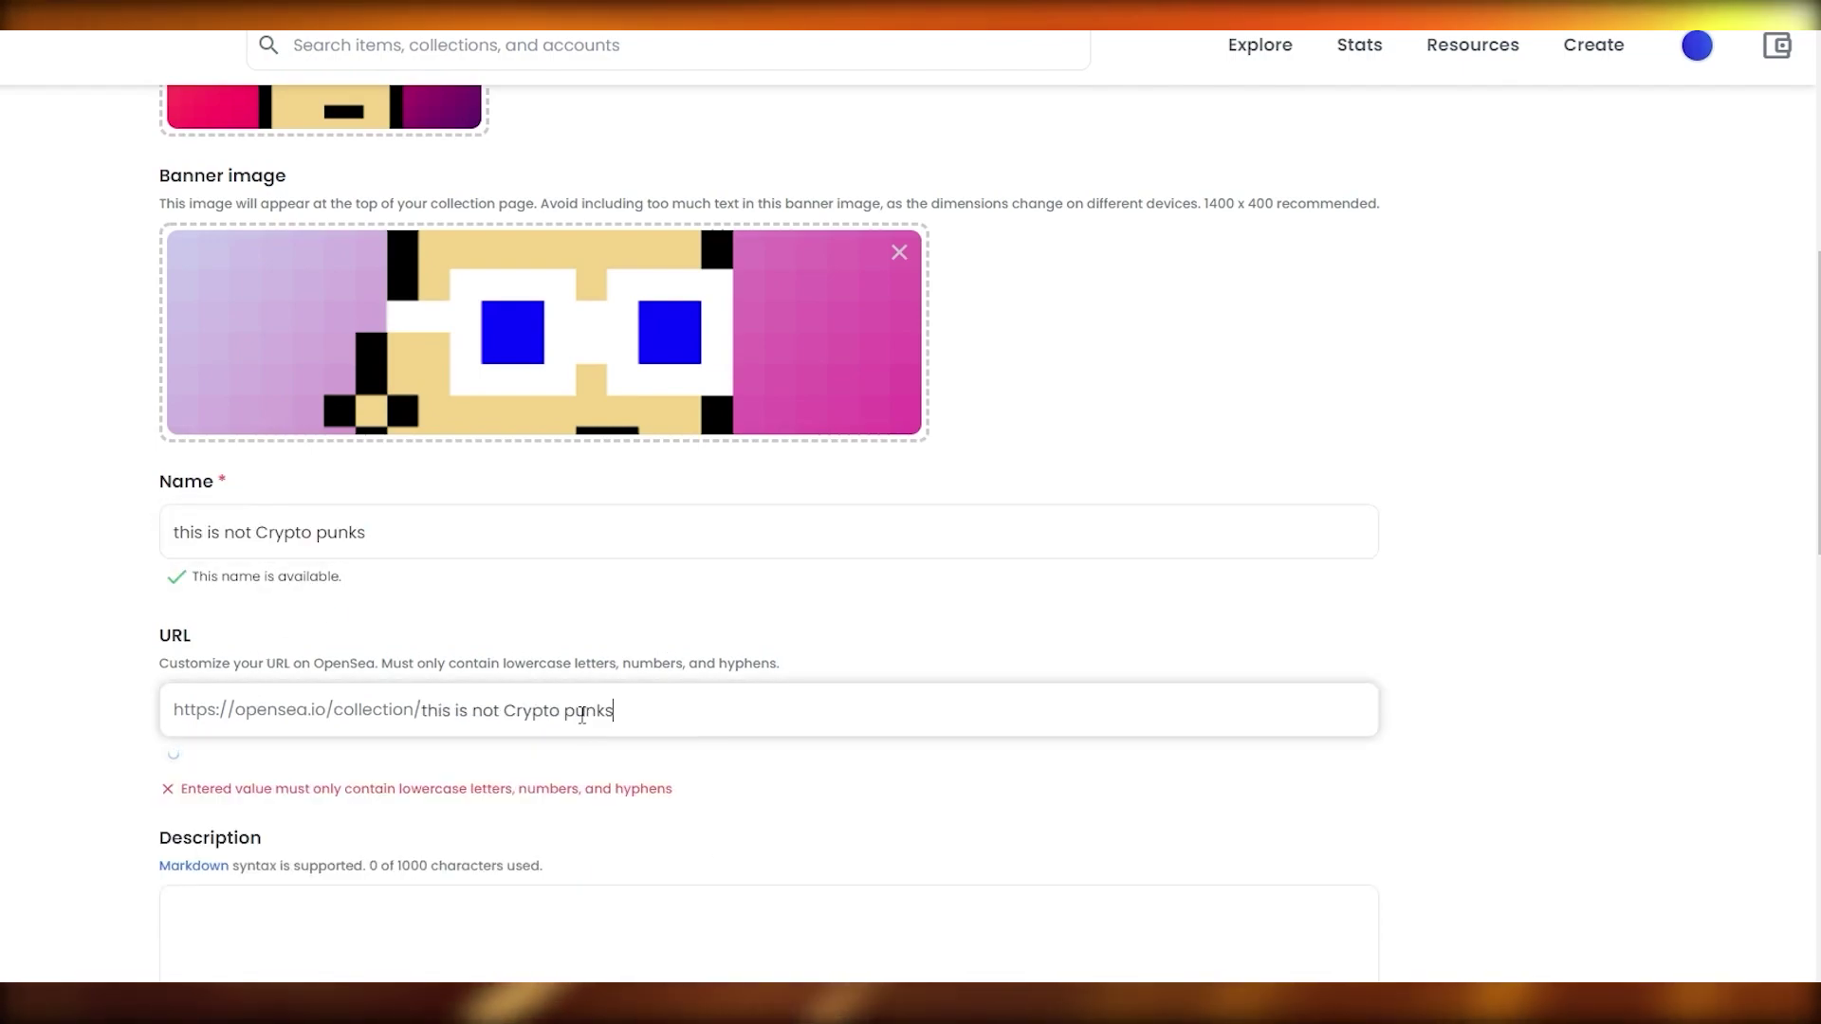
# Remove the spaces and make the capital C lowercase so the collection URL ends in "thisisnotcryptopunks".
pyautogui.click(566, 712)
pyautogui.press('BackSpace')
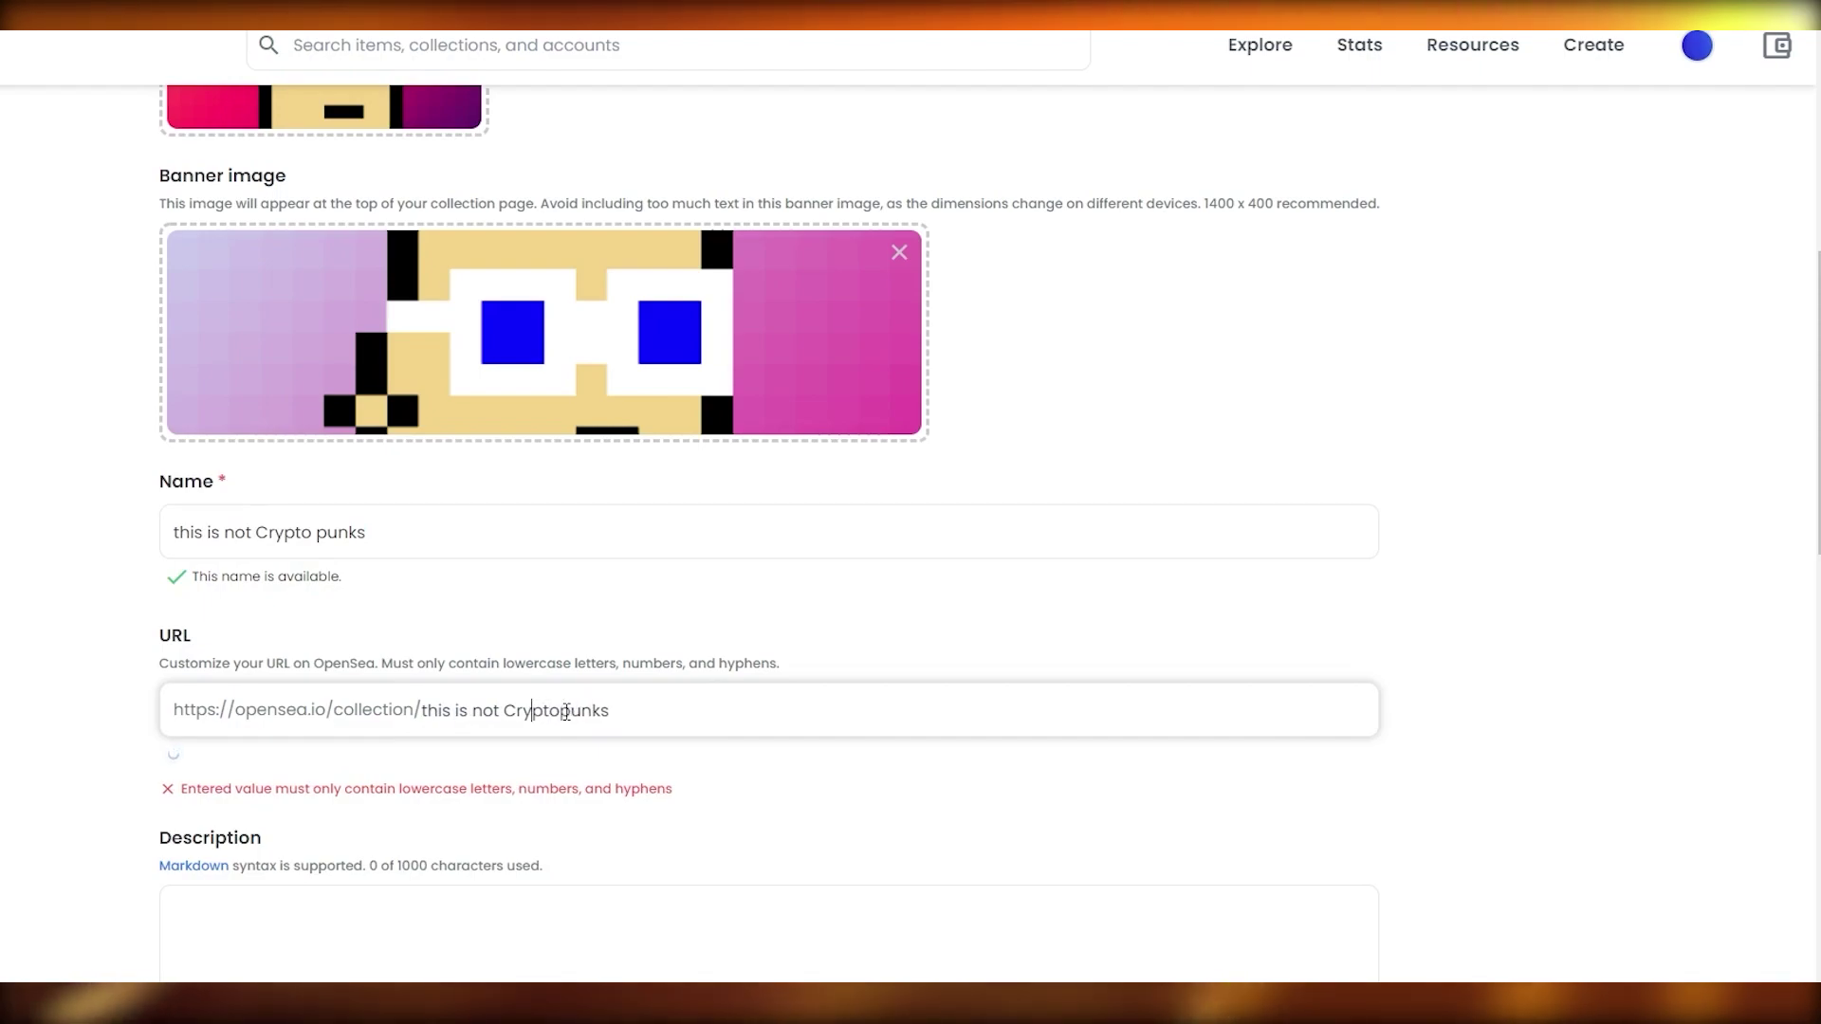
pyautogui.press('BackSpace')
pyautogui.press('Left')
pyautogui.press('Left')
pyautogui.press('Left')
pyautogui.press('BackSpace')
pyautogui.press('Left')
pyautogui.press('Left')
pyautogui.press('BackSpace')
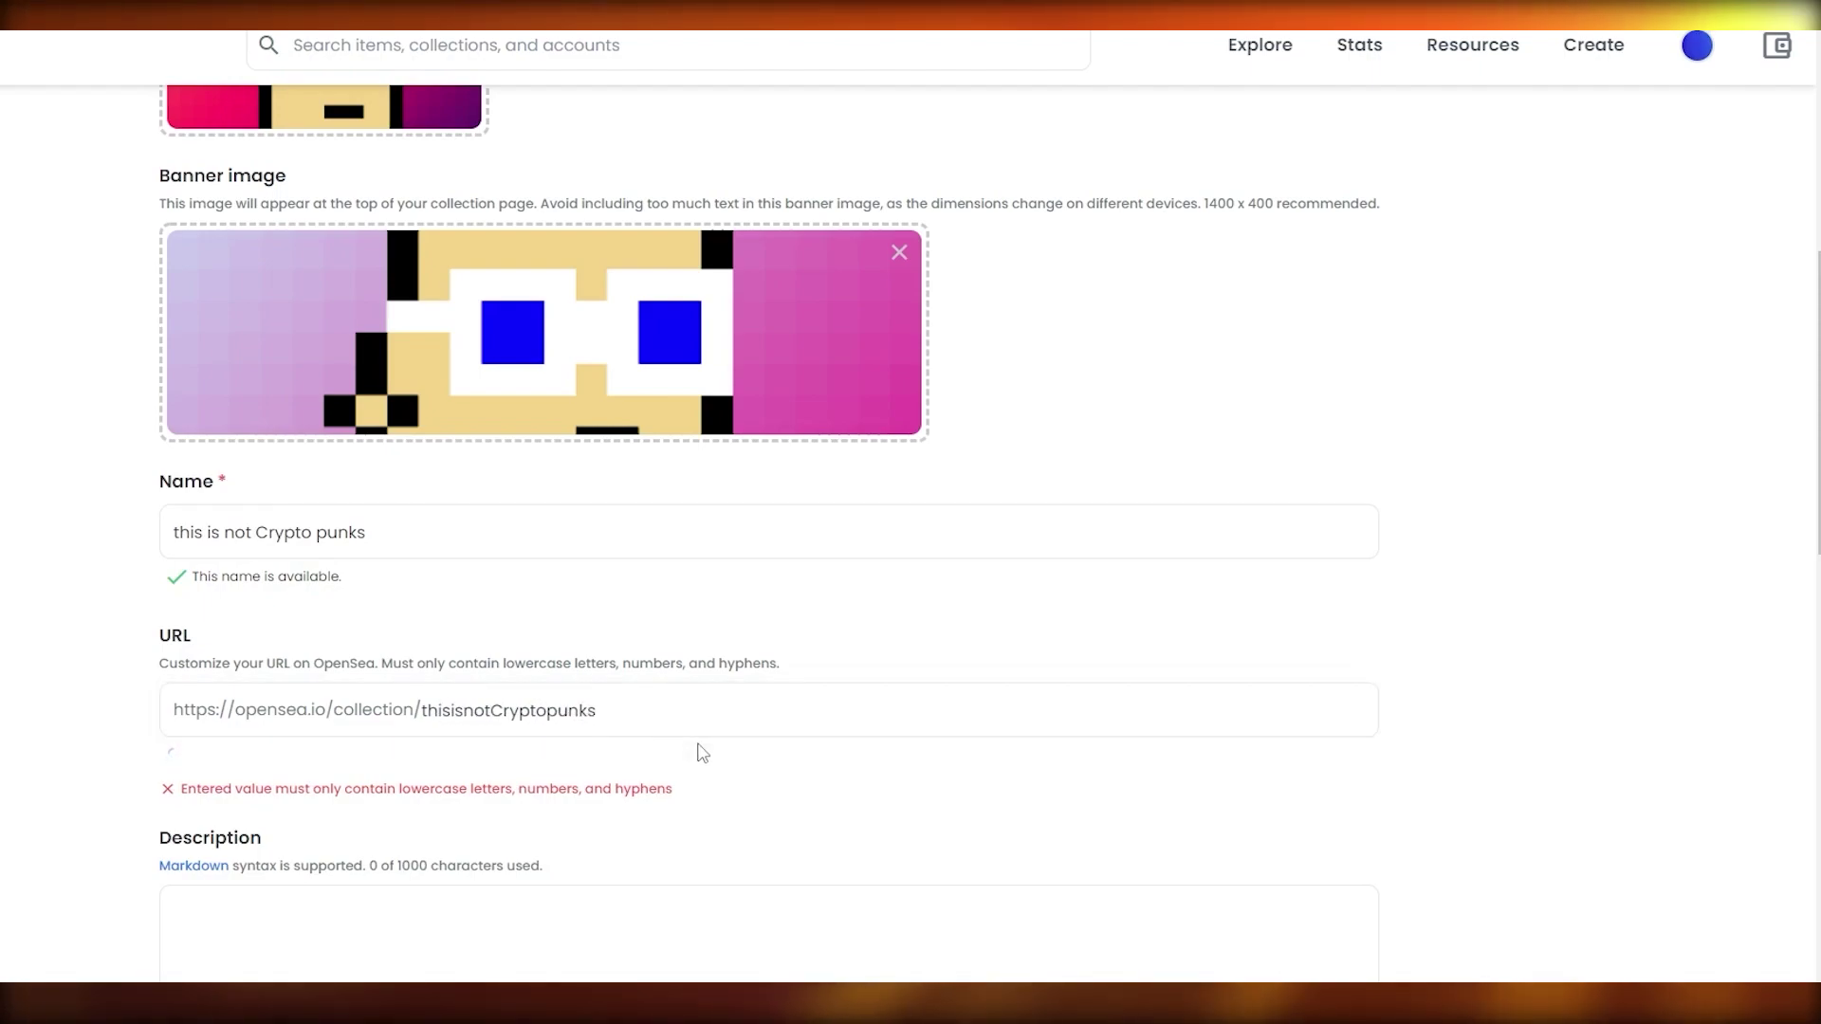
pyautogui.scroll(-1, 474, 615)
pyautogui.click(618, 618)
pyautogui.press('BackSpace')
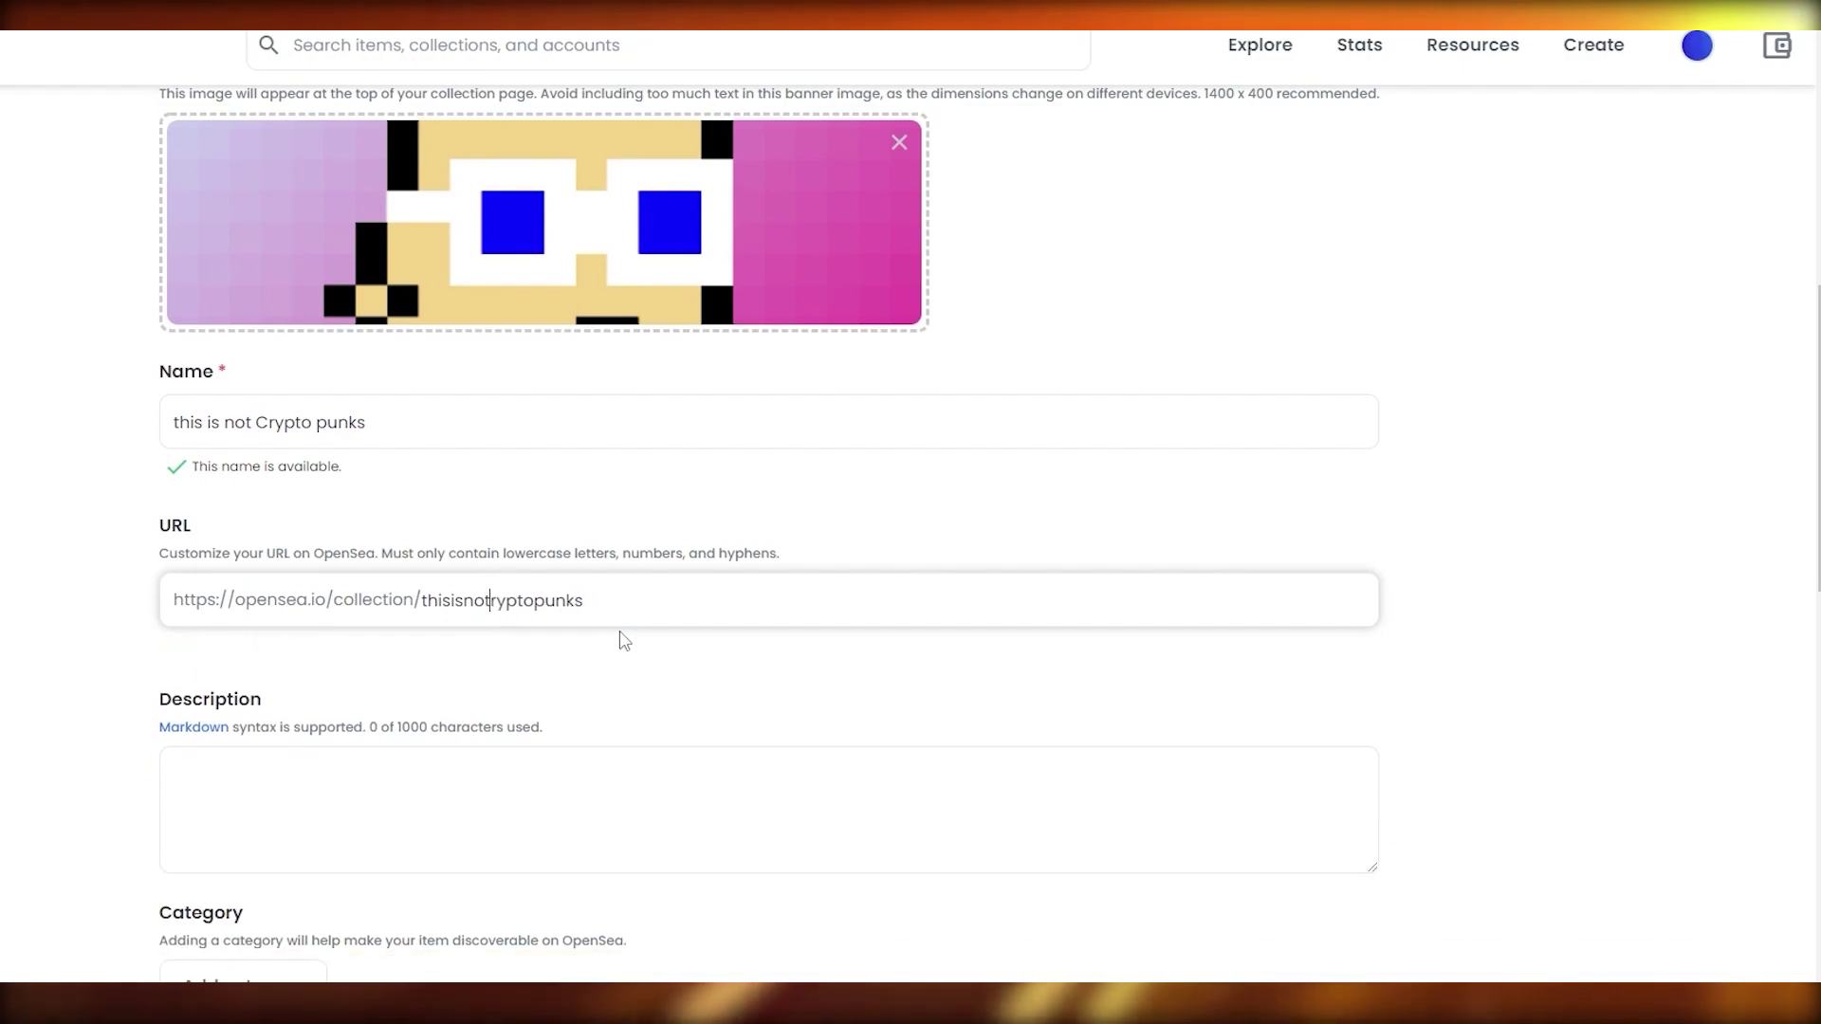
pyautogui.write('c')
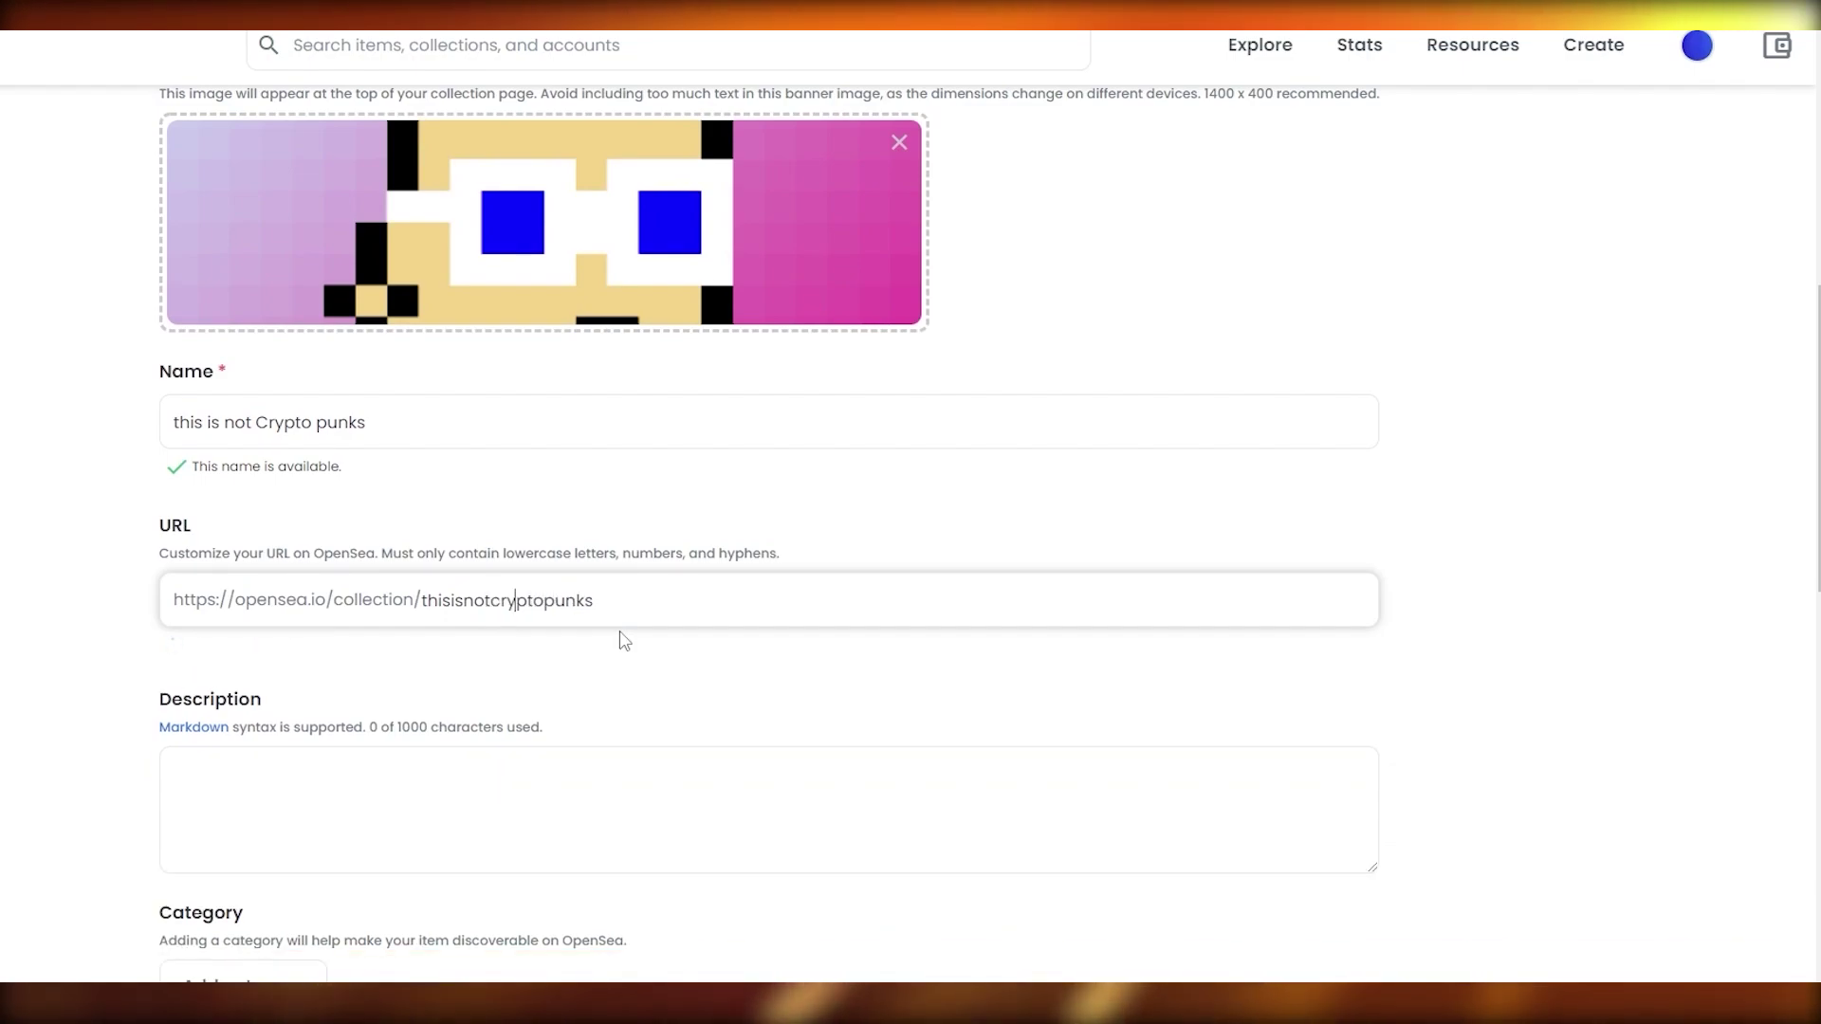
pyautogui.click(623, 670)
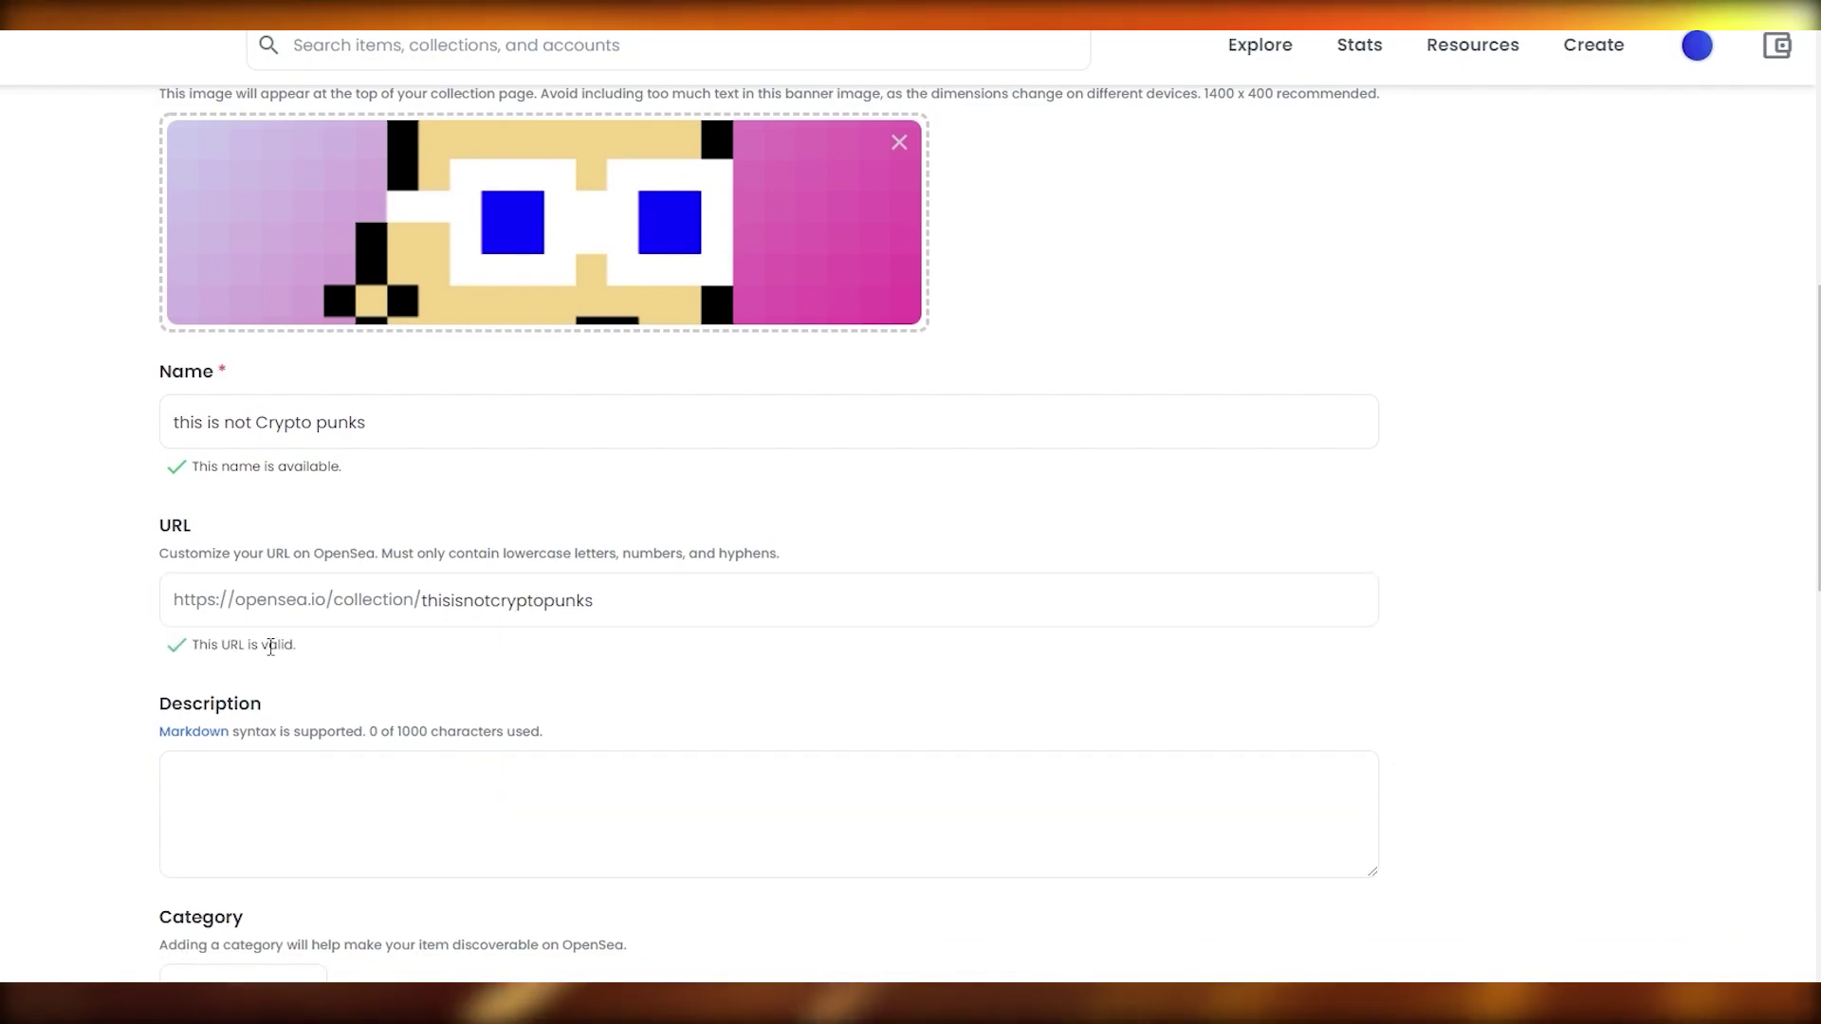
# Fill in the collection description as "this is not crypto punks", reusing the URL text with spaces added between the words.
pyautogui.scroll(-2, 276, 638)
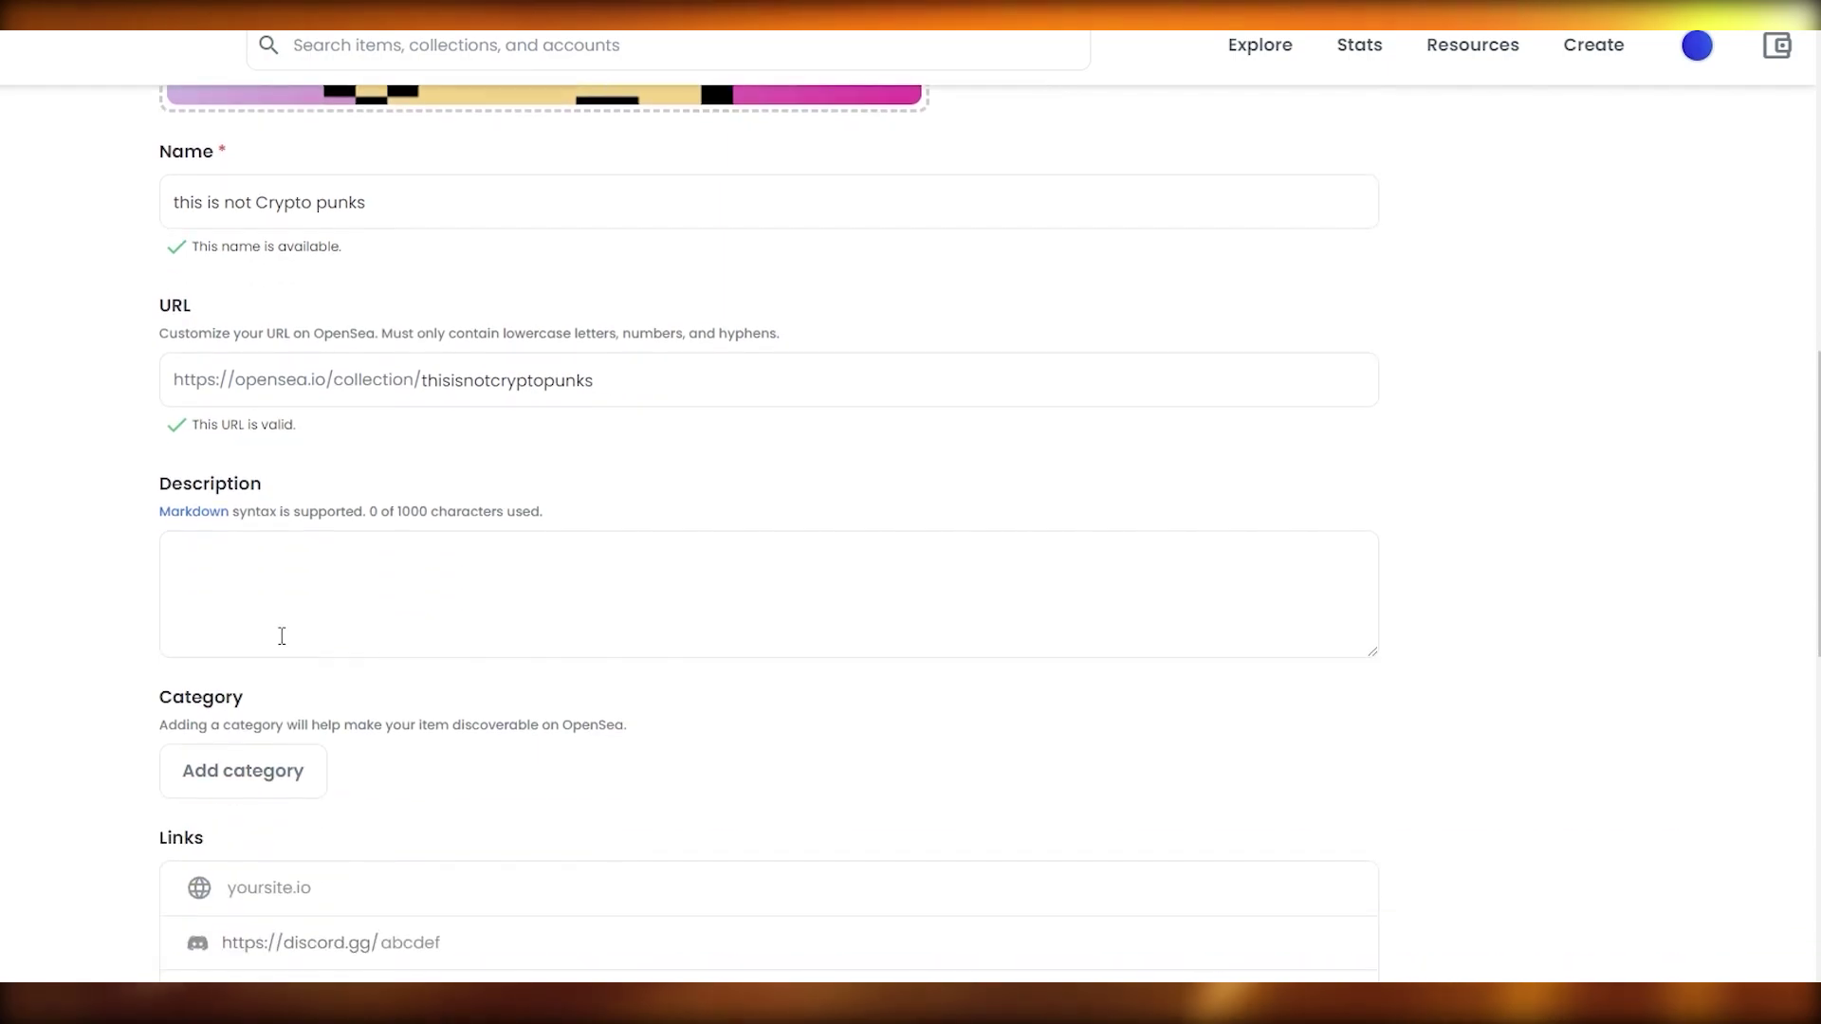
pyautogui.click(300, 573)
pyautogui.click(498, 360)
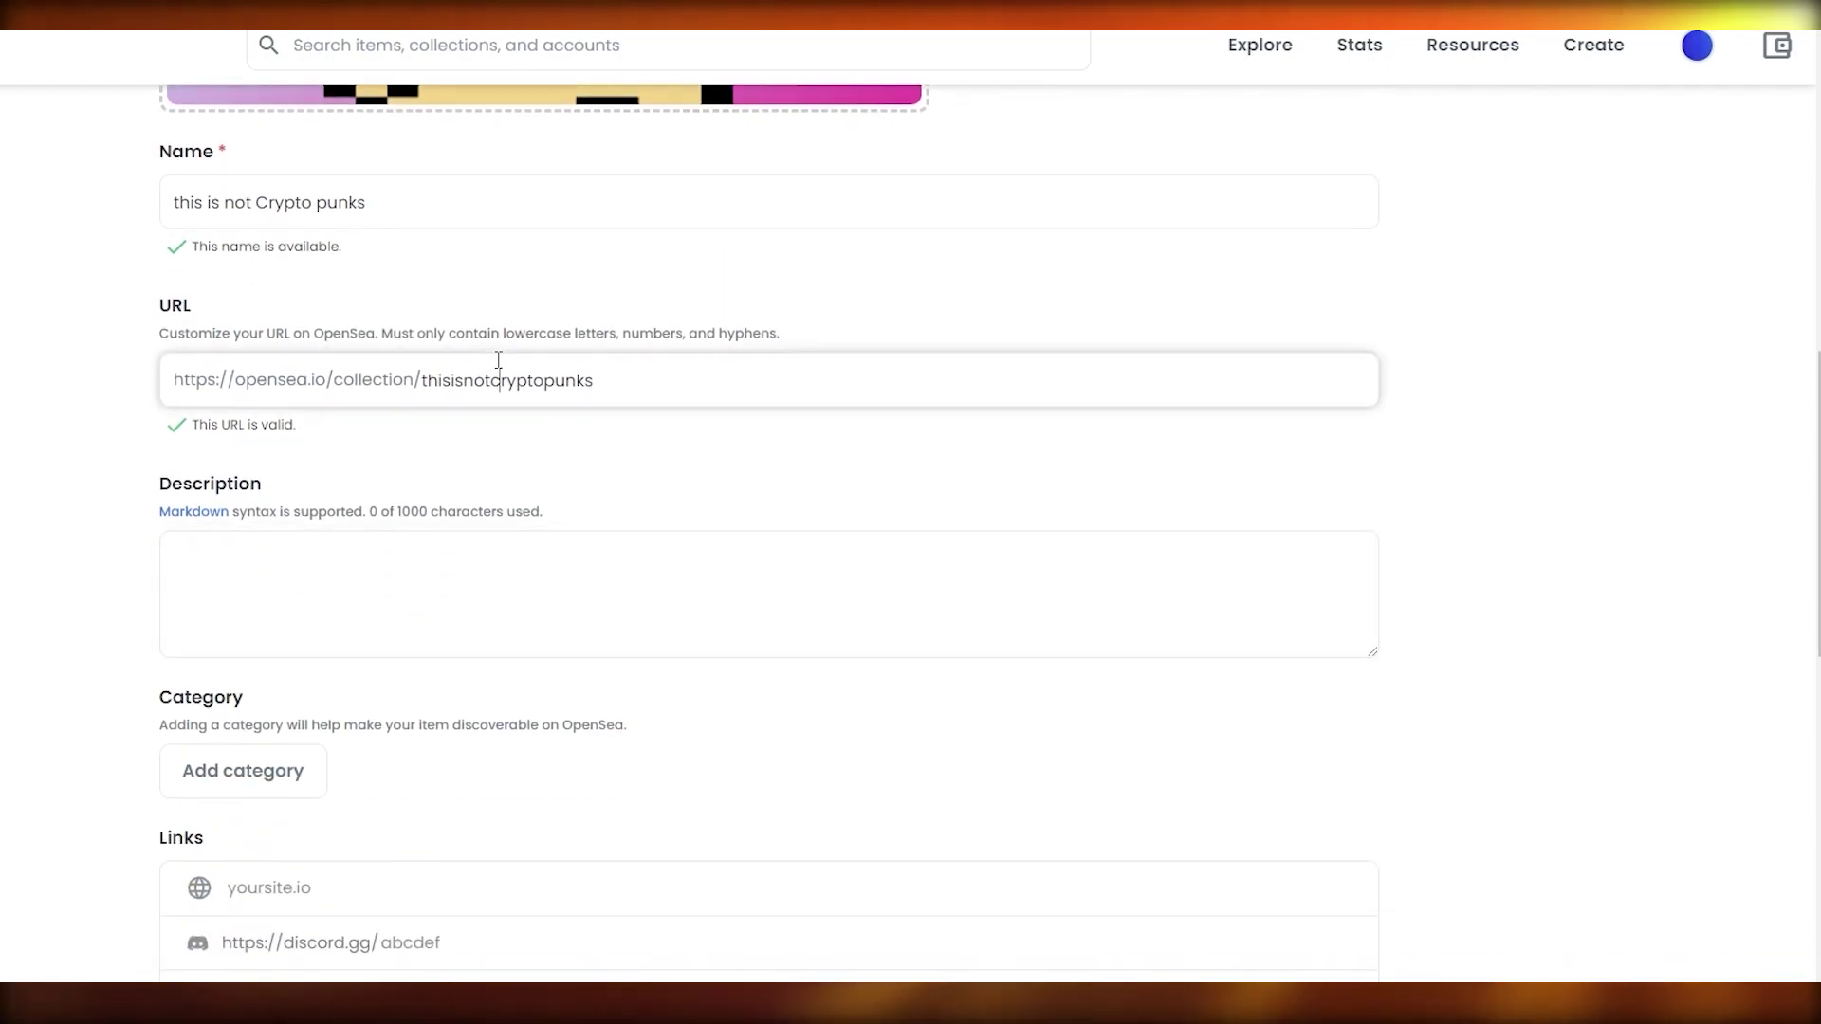
pyautogui.click(371, 626)
pyautogui.write('thisisnotcryptopunks')
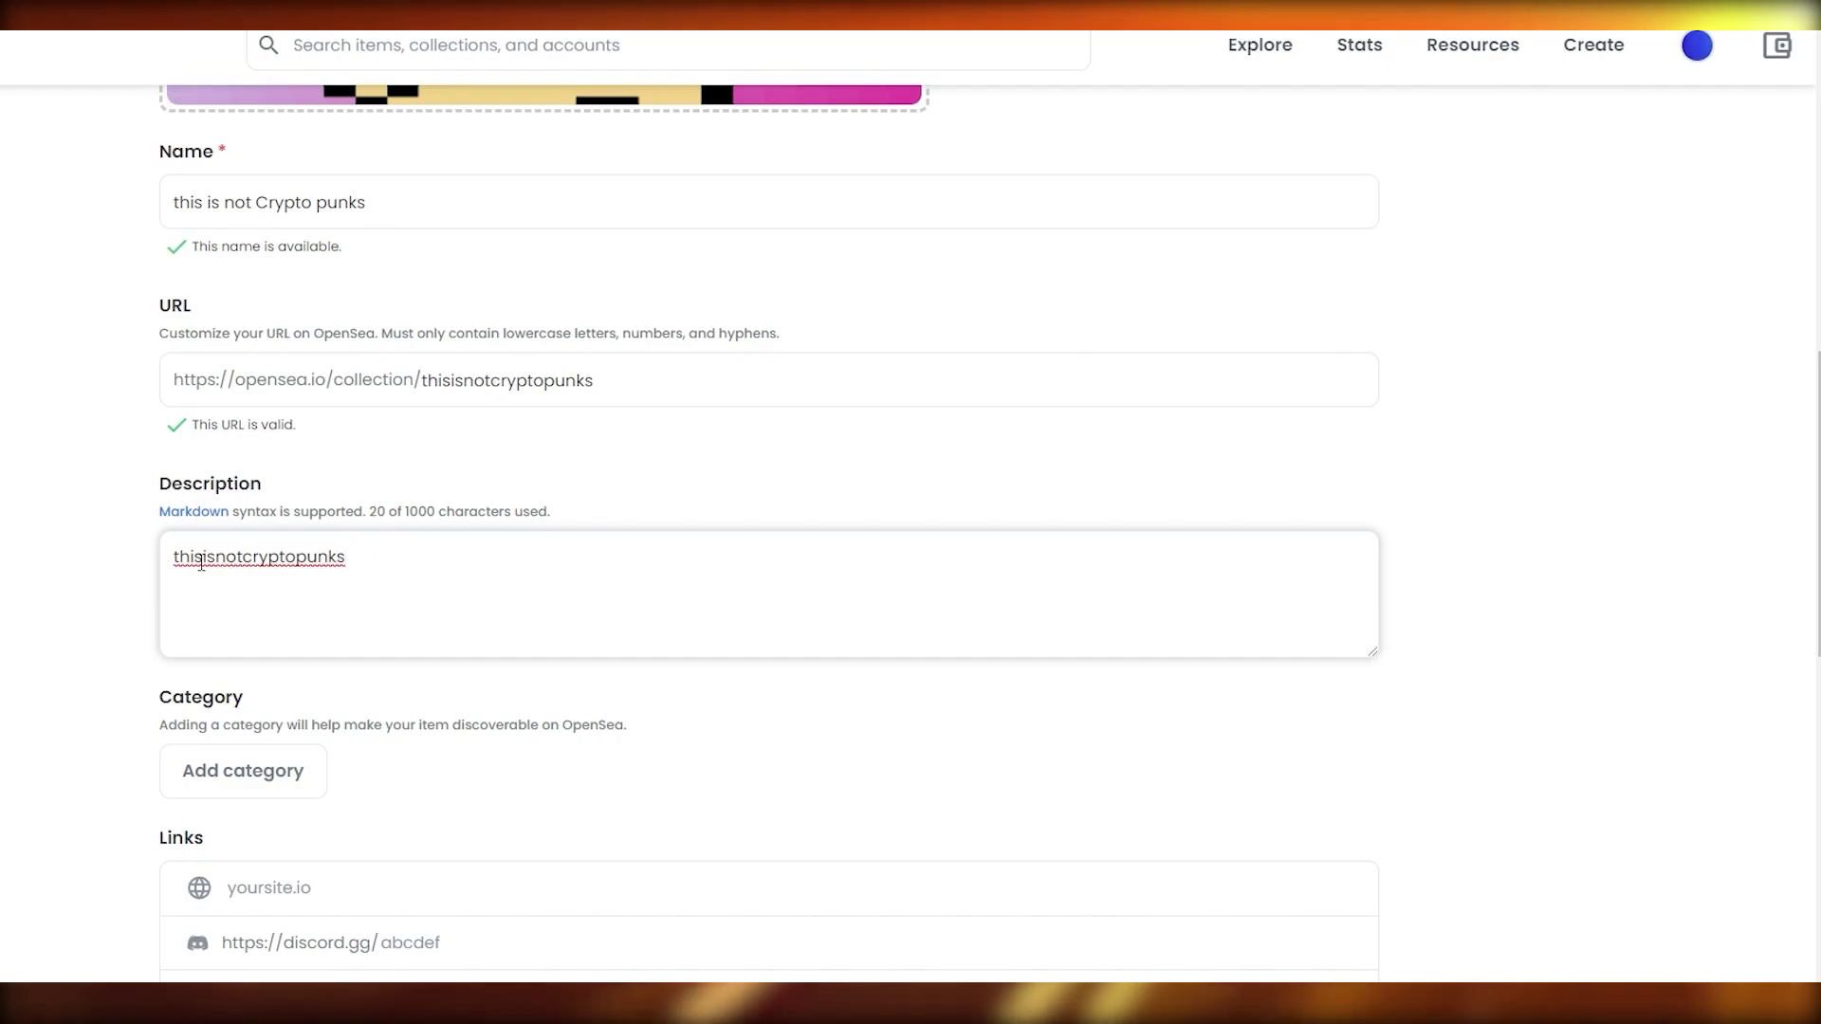
pyautogui.click(201, 560)
pyautogui.click(247, 559)
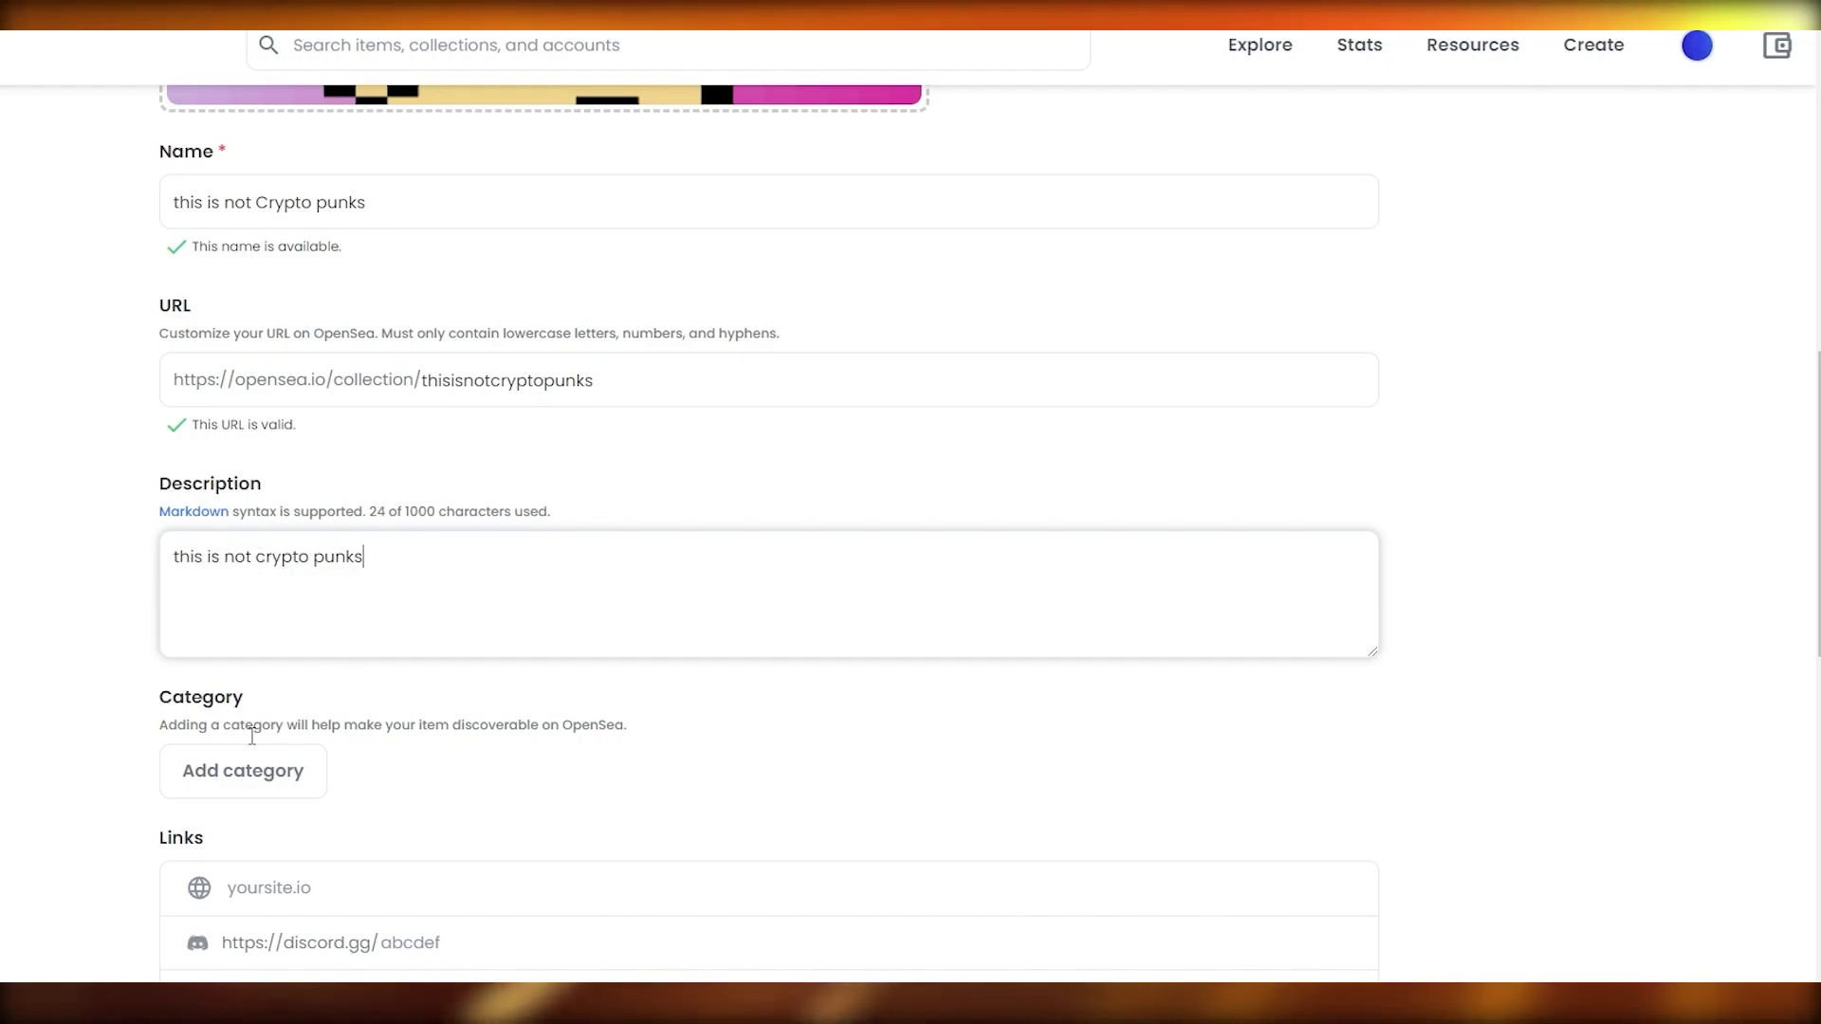
# Look over the collection's website and social link fields, creator earnings and blockchain setting.
pyautogui.scroll(-3, 252, 736)
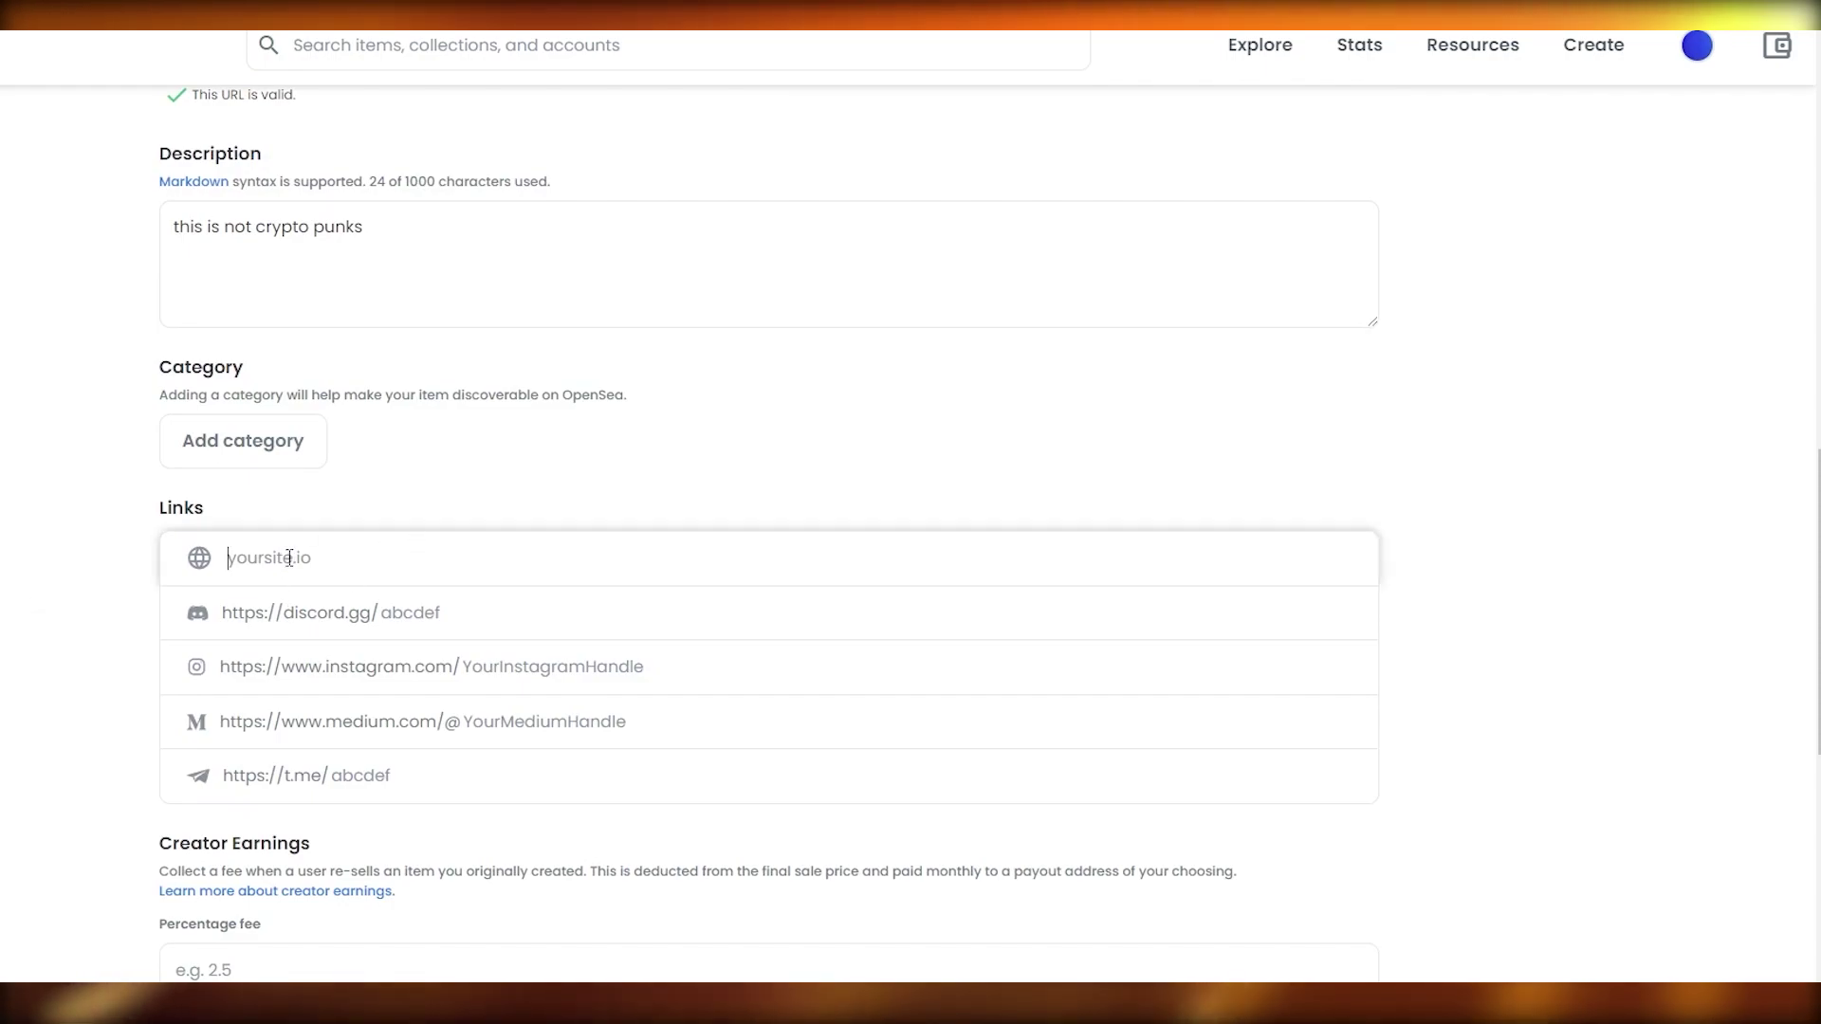
pyautogui.scroll(-2, 436, 493)
pyautogui.click(410, 403)
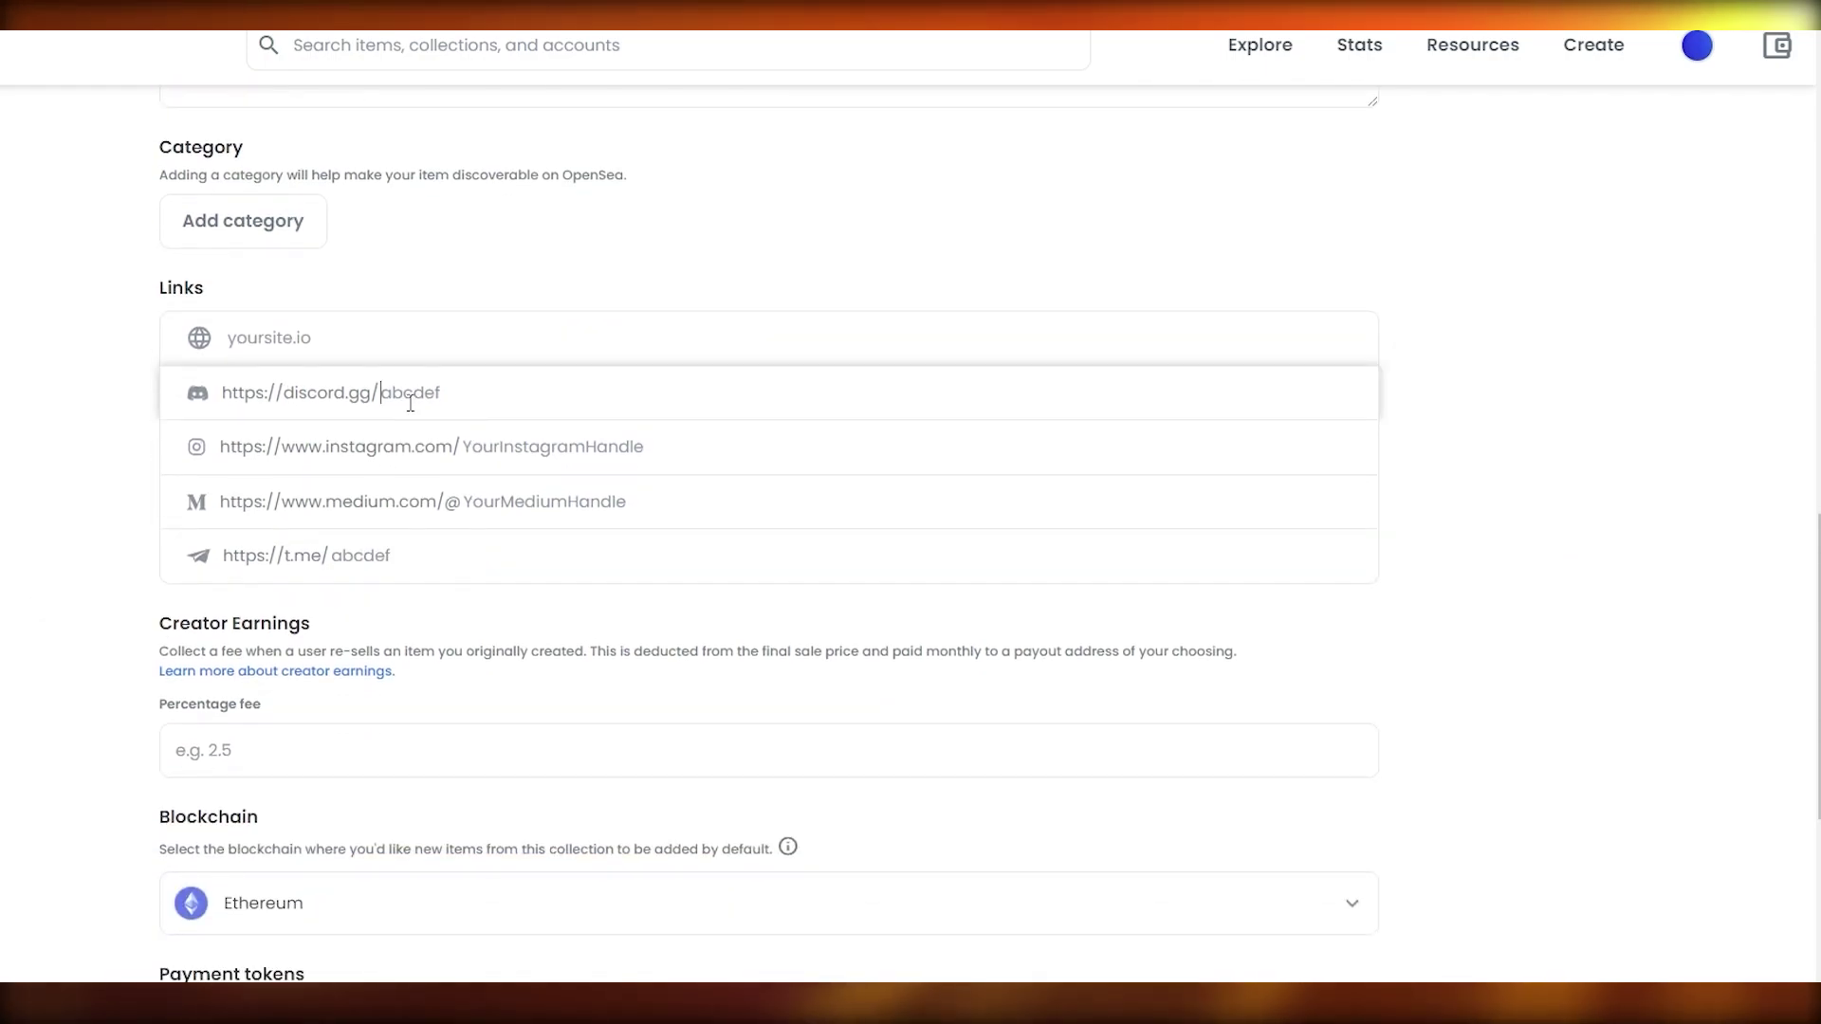
pyautogui.click(477, 446)
pyautogui.click(569, 505)
pyautogui.scroll(-2, 435, 645)
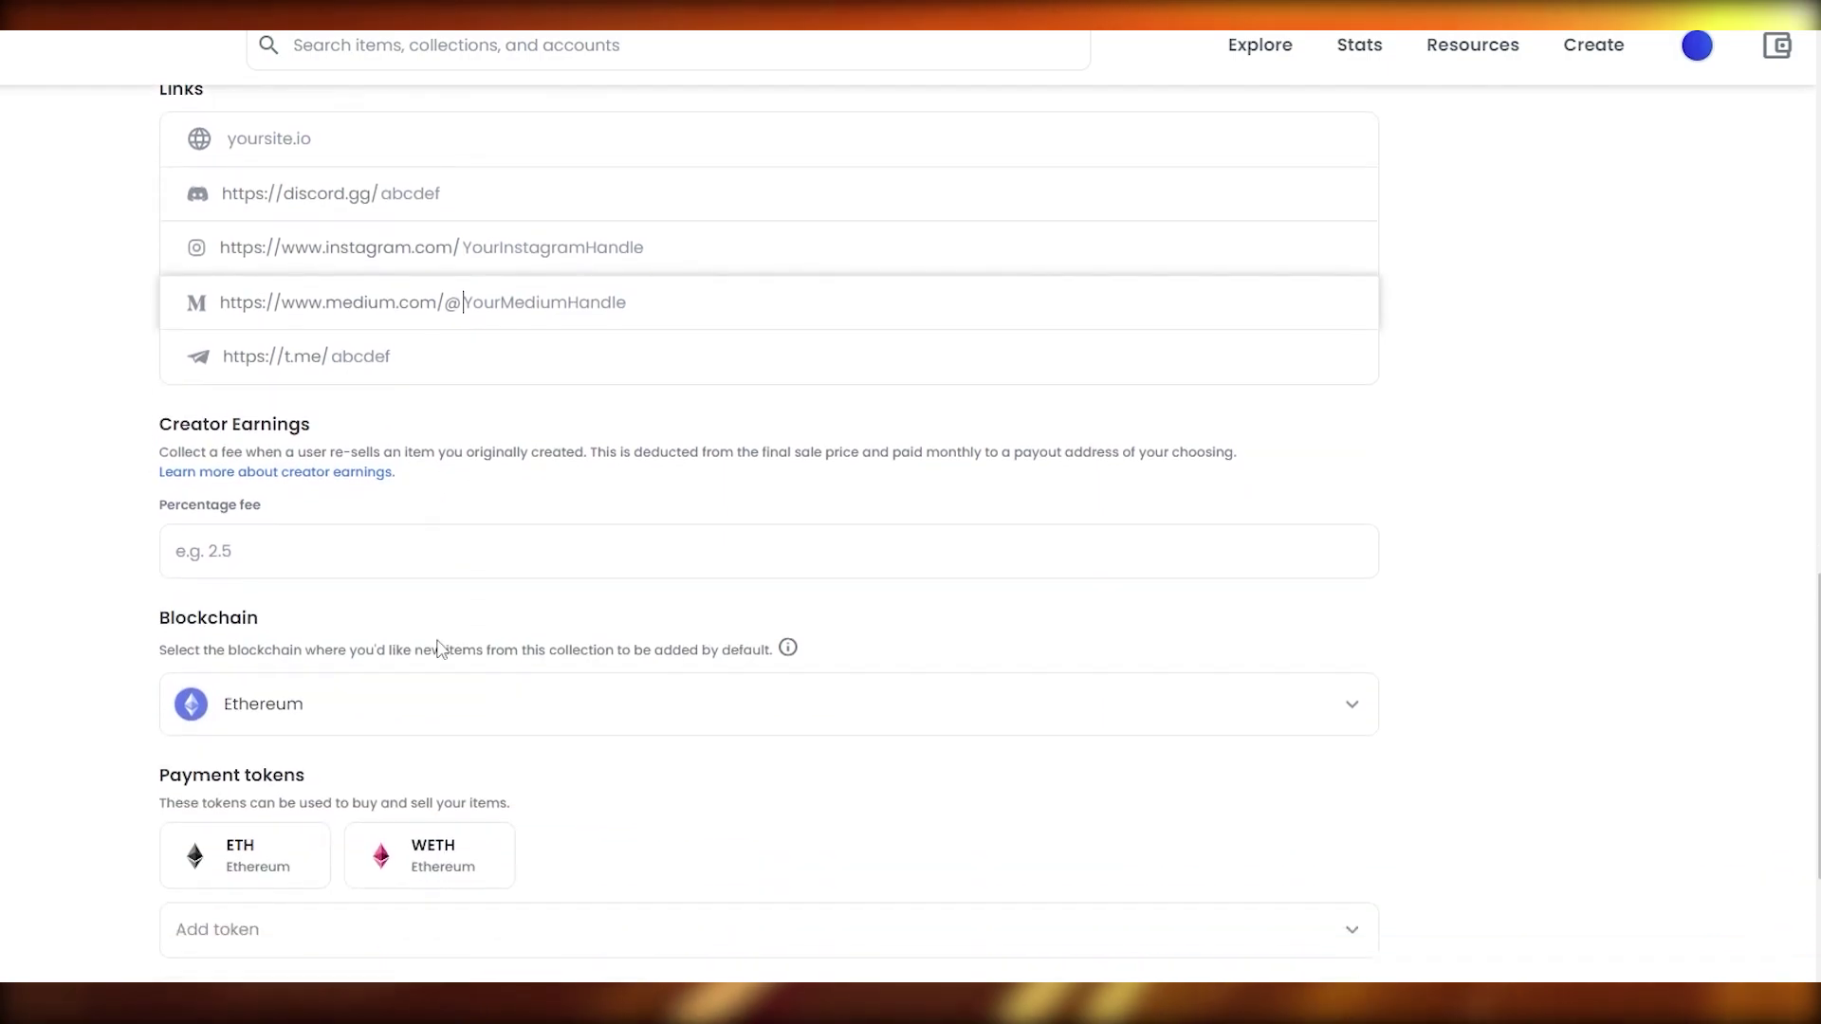
pyautogui.click(297, 699)
pyautogui.click(296, 691)
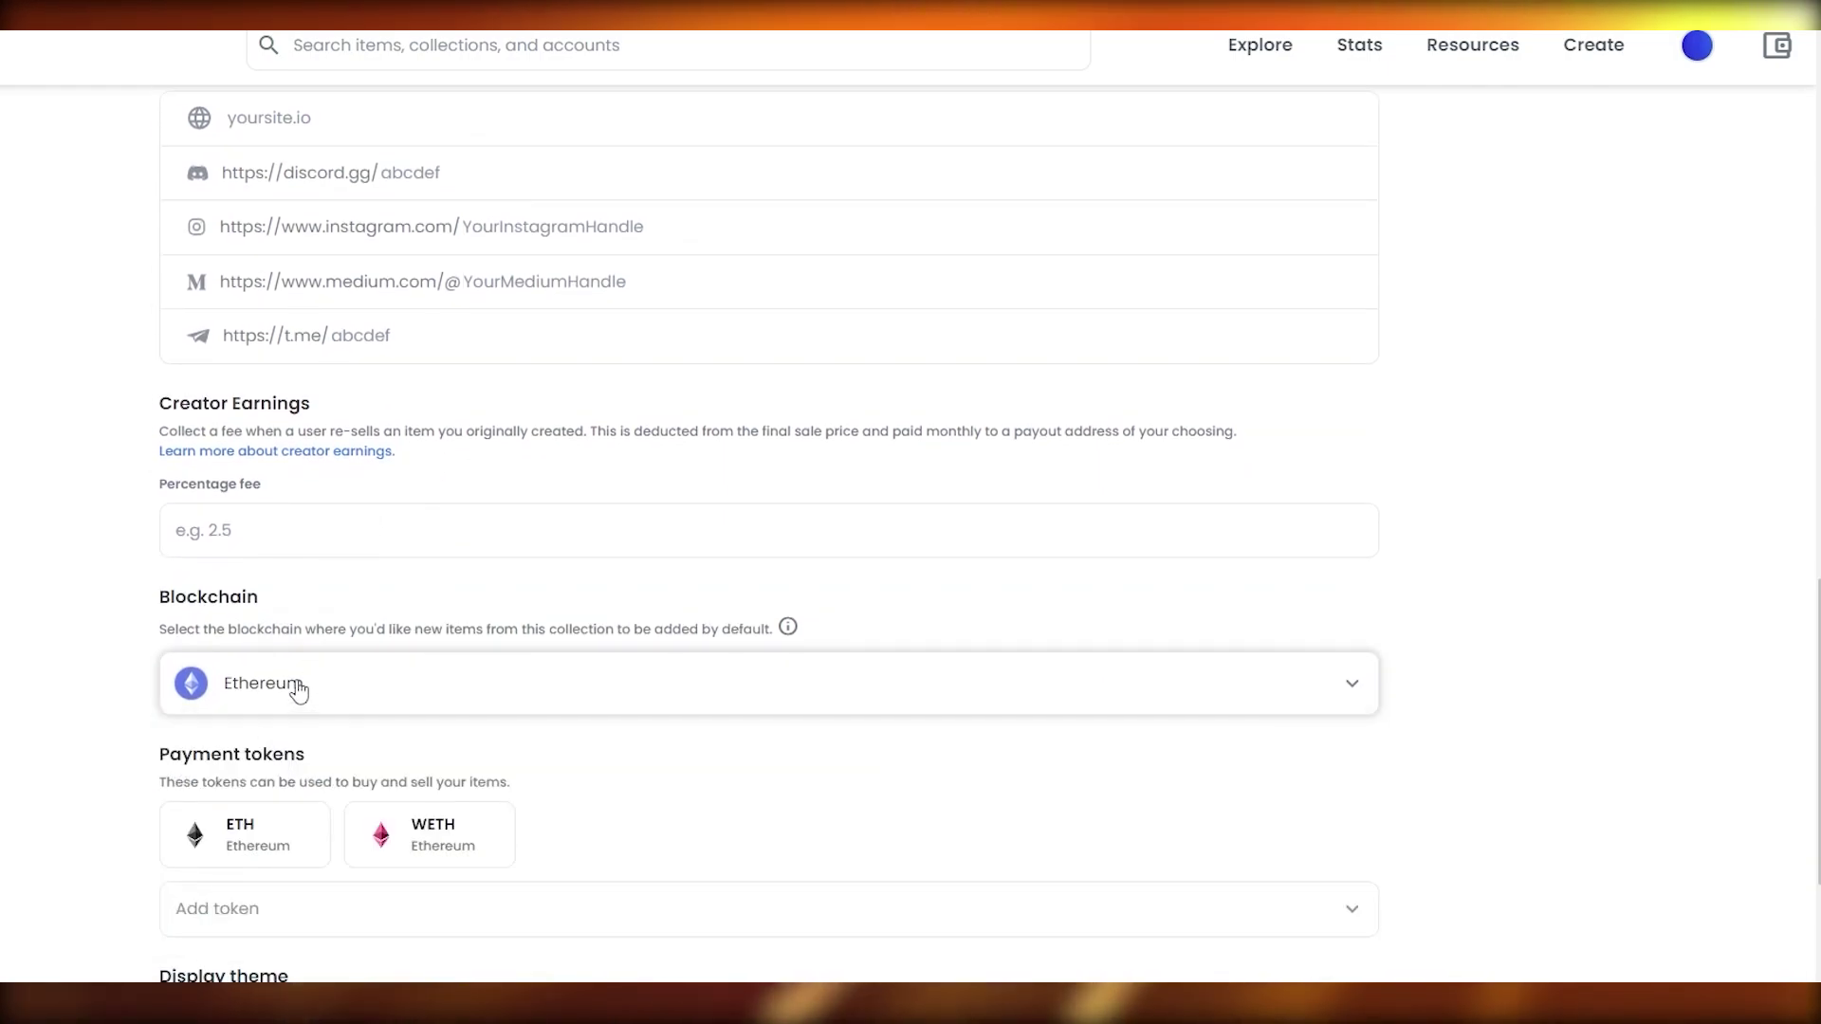
# Set the display theme to Padded and create the collection.
pyautogui.scroll(-2, 256, 686)
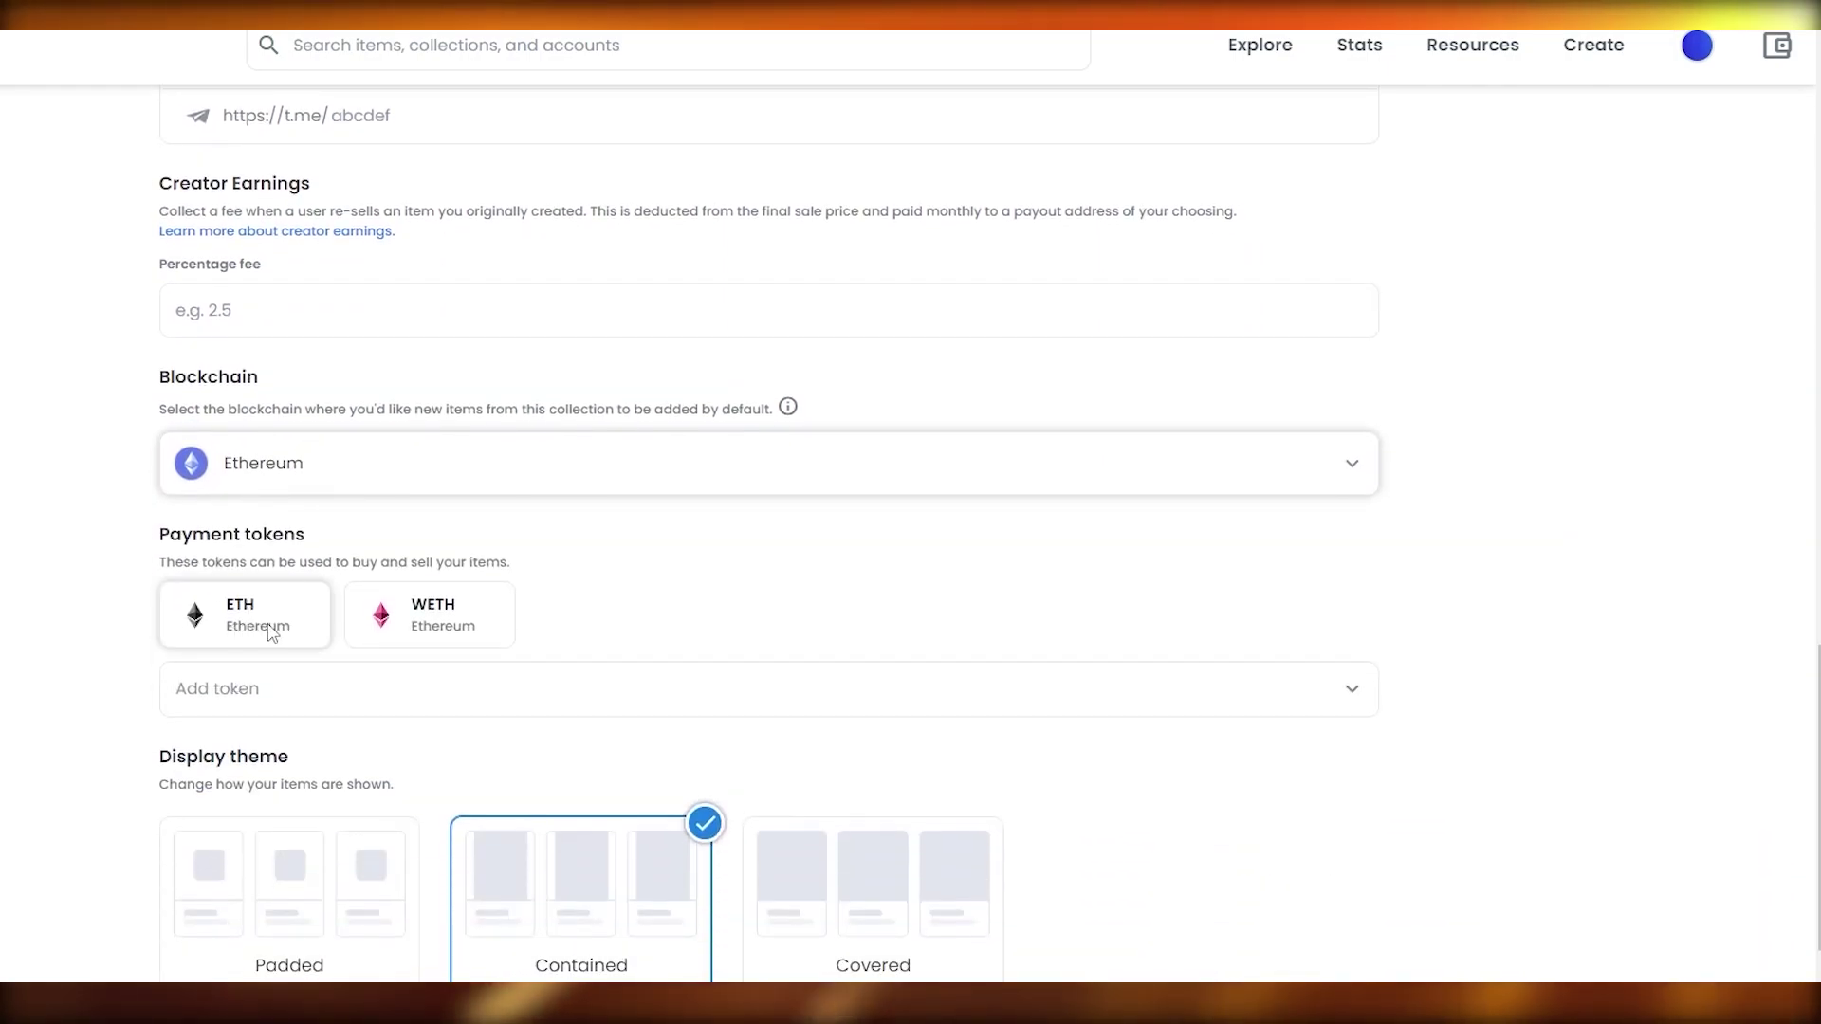
pyautogui.scroll(-2, 413, 747)
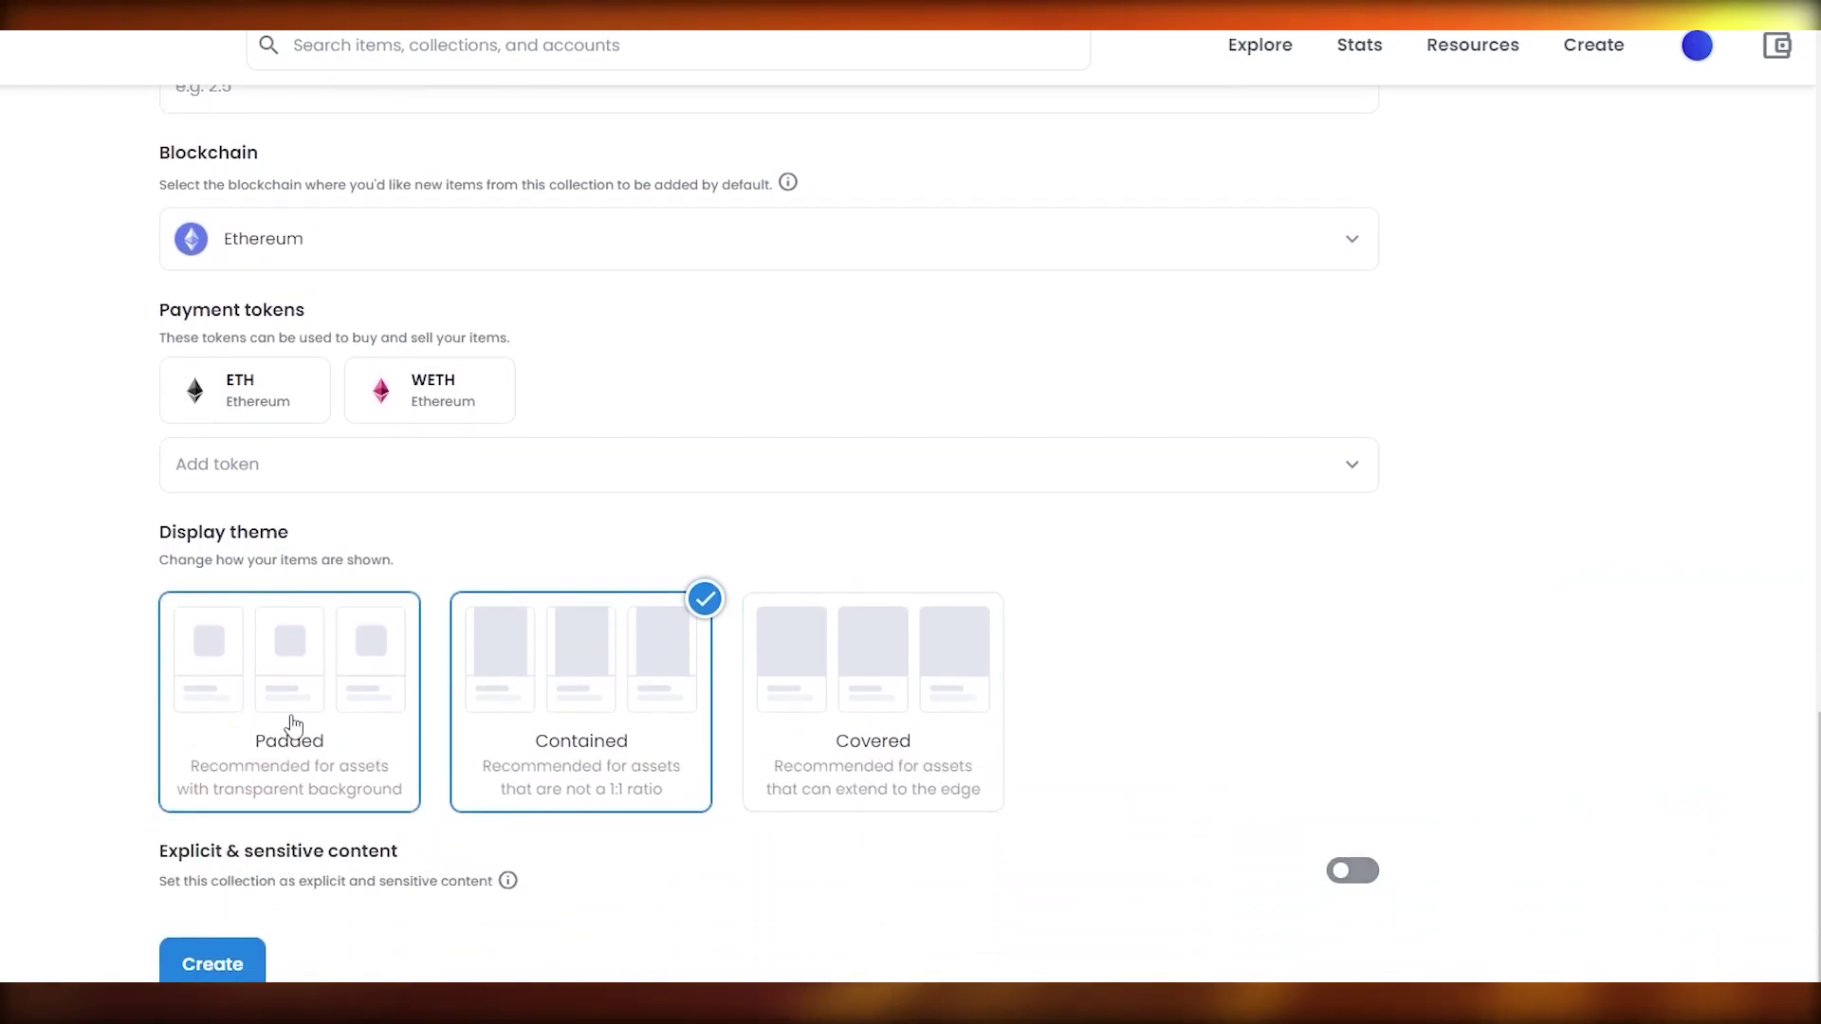
pyautogui.click(235, 966)
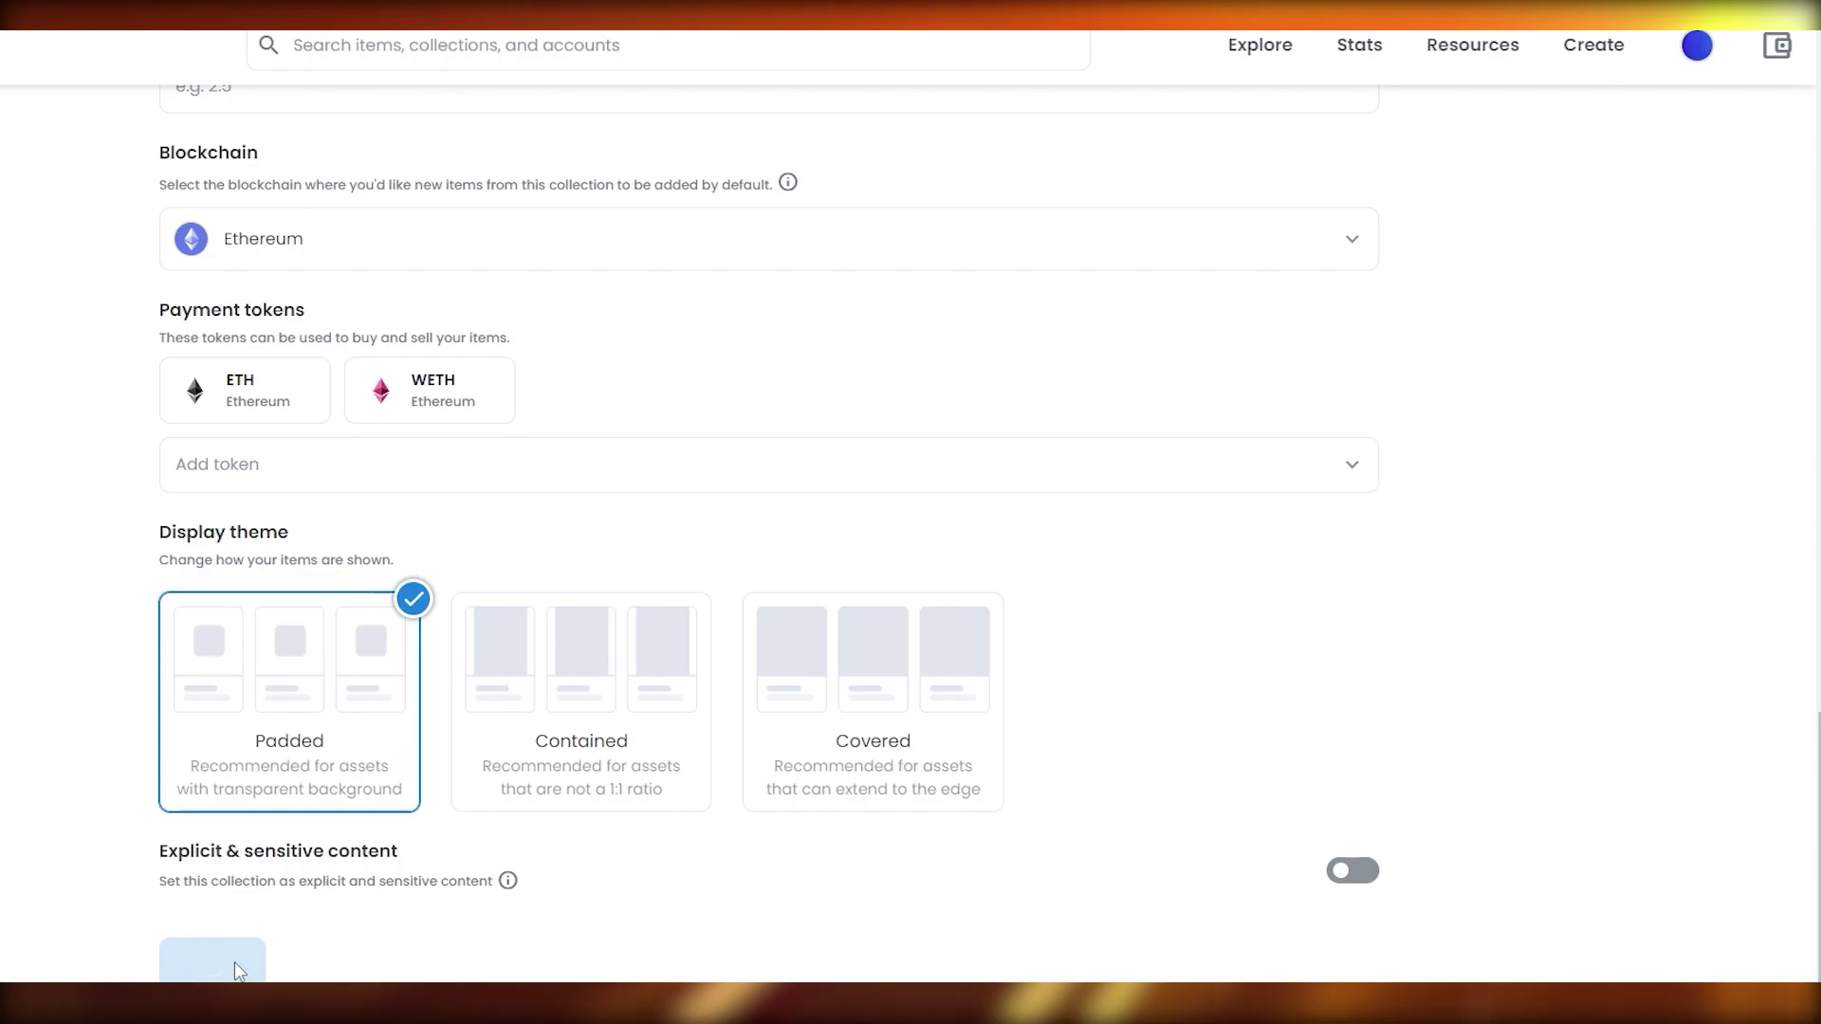
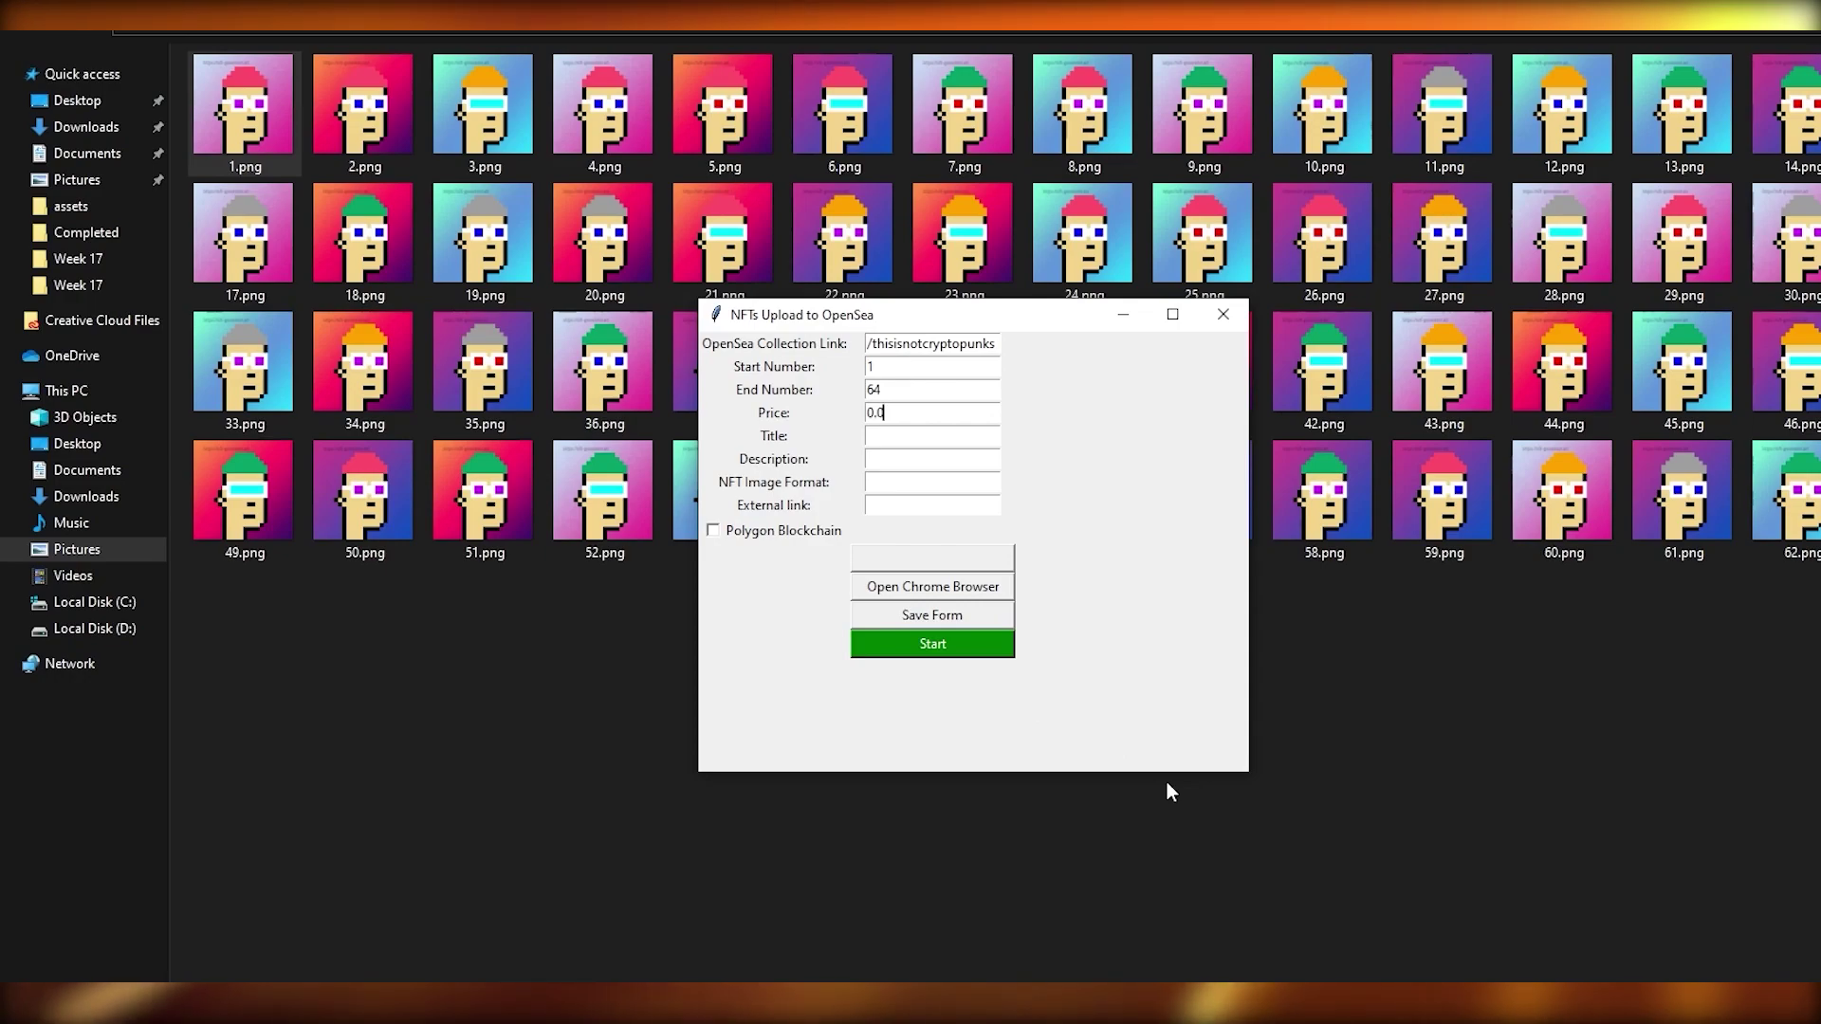
# Set the price to 0.5 in the NFTs Upload to OpenSea form.
pyautogui.press('BackSpace')
pyautogui.press('BackSpace')
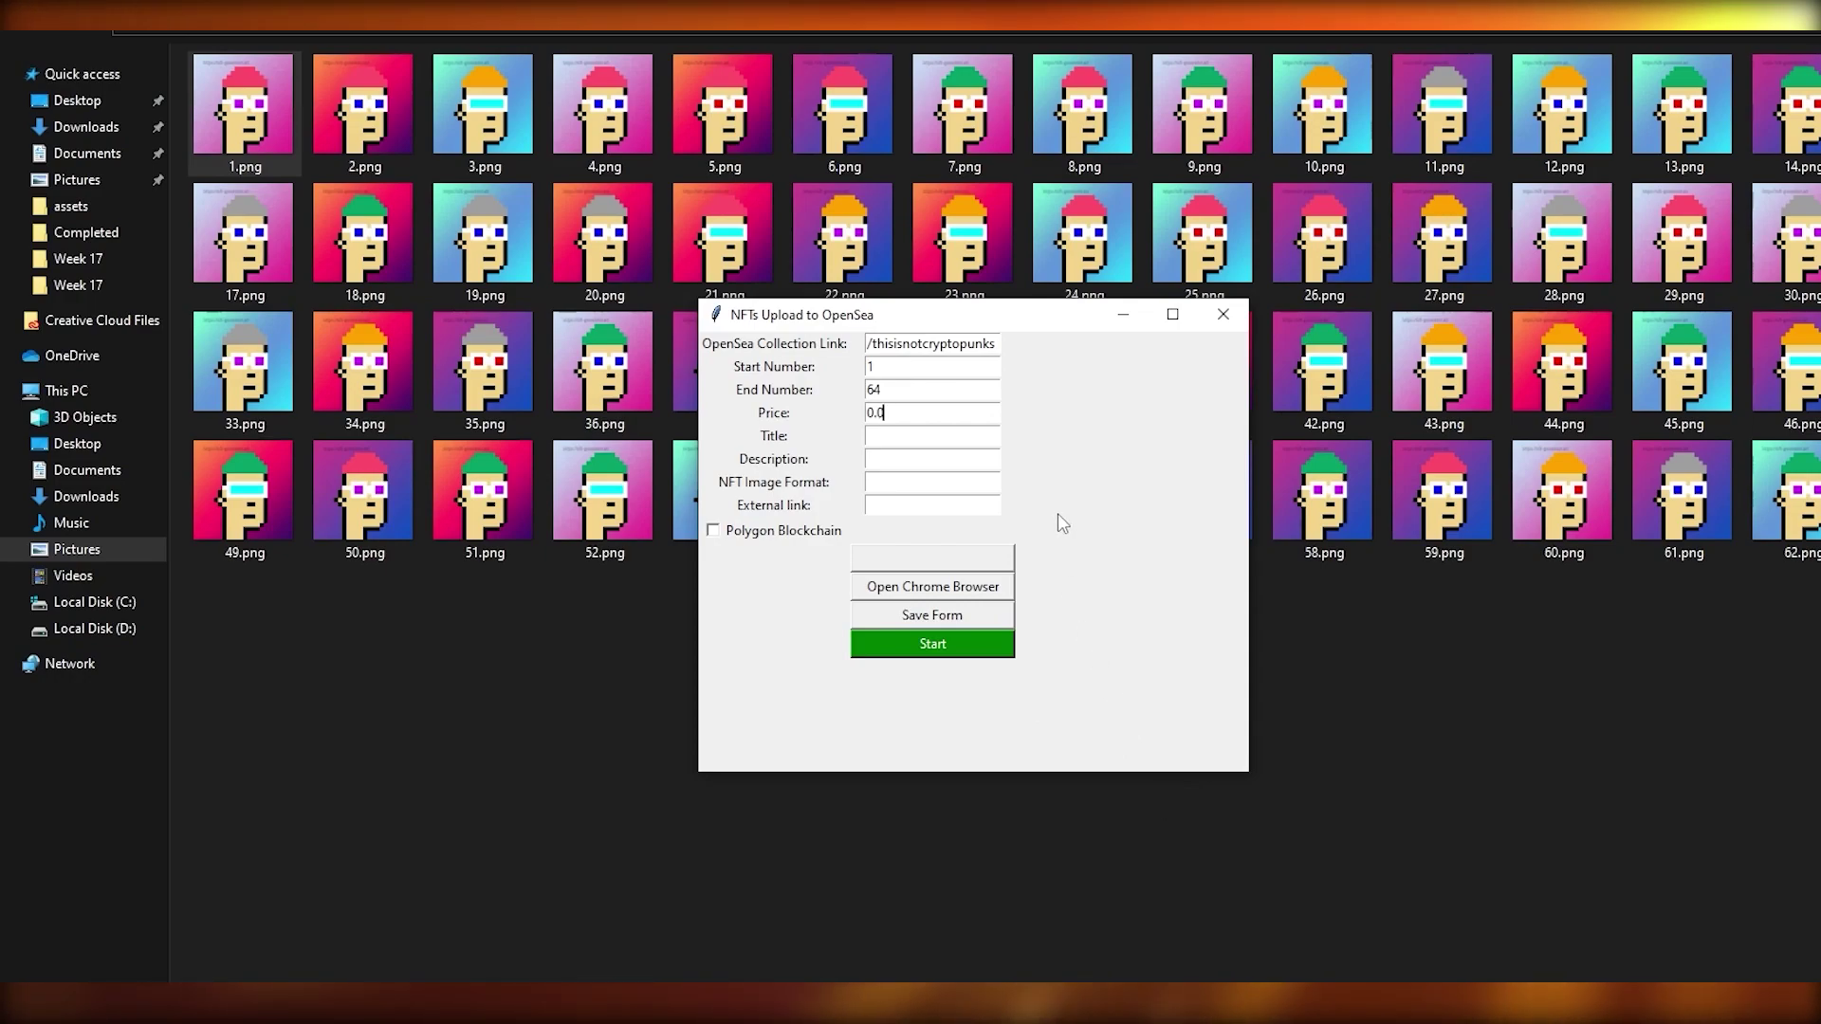
pyautogui.write('5')
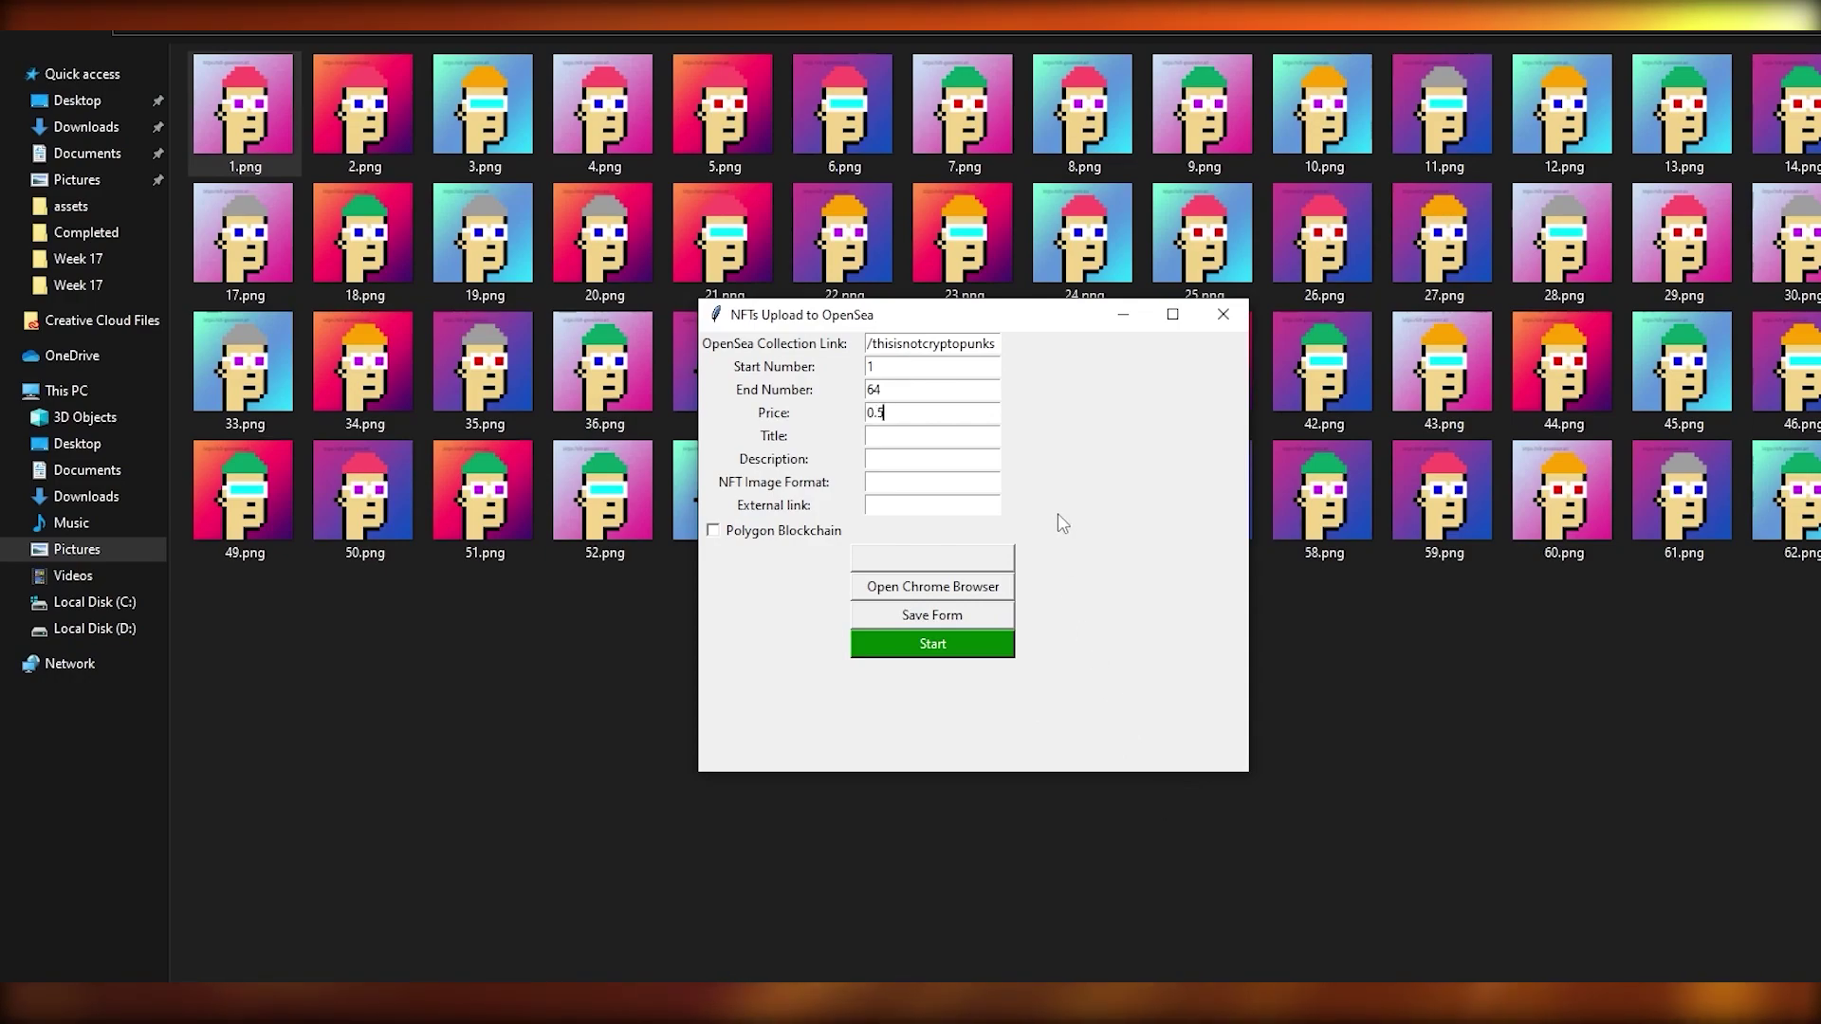
# Enter "thisisnotcryptopunks" as the NFT title in the upload form.
pyautogui.click(925, 437)
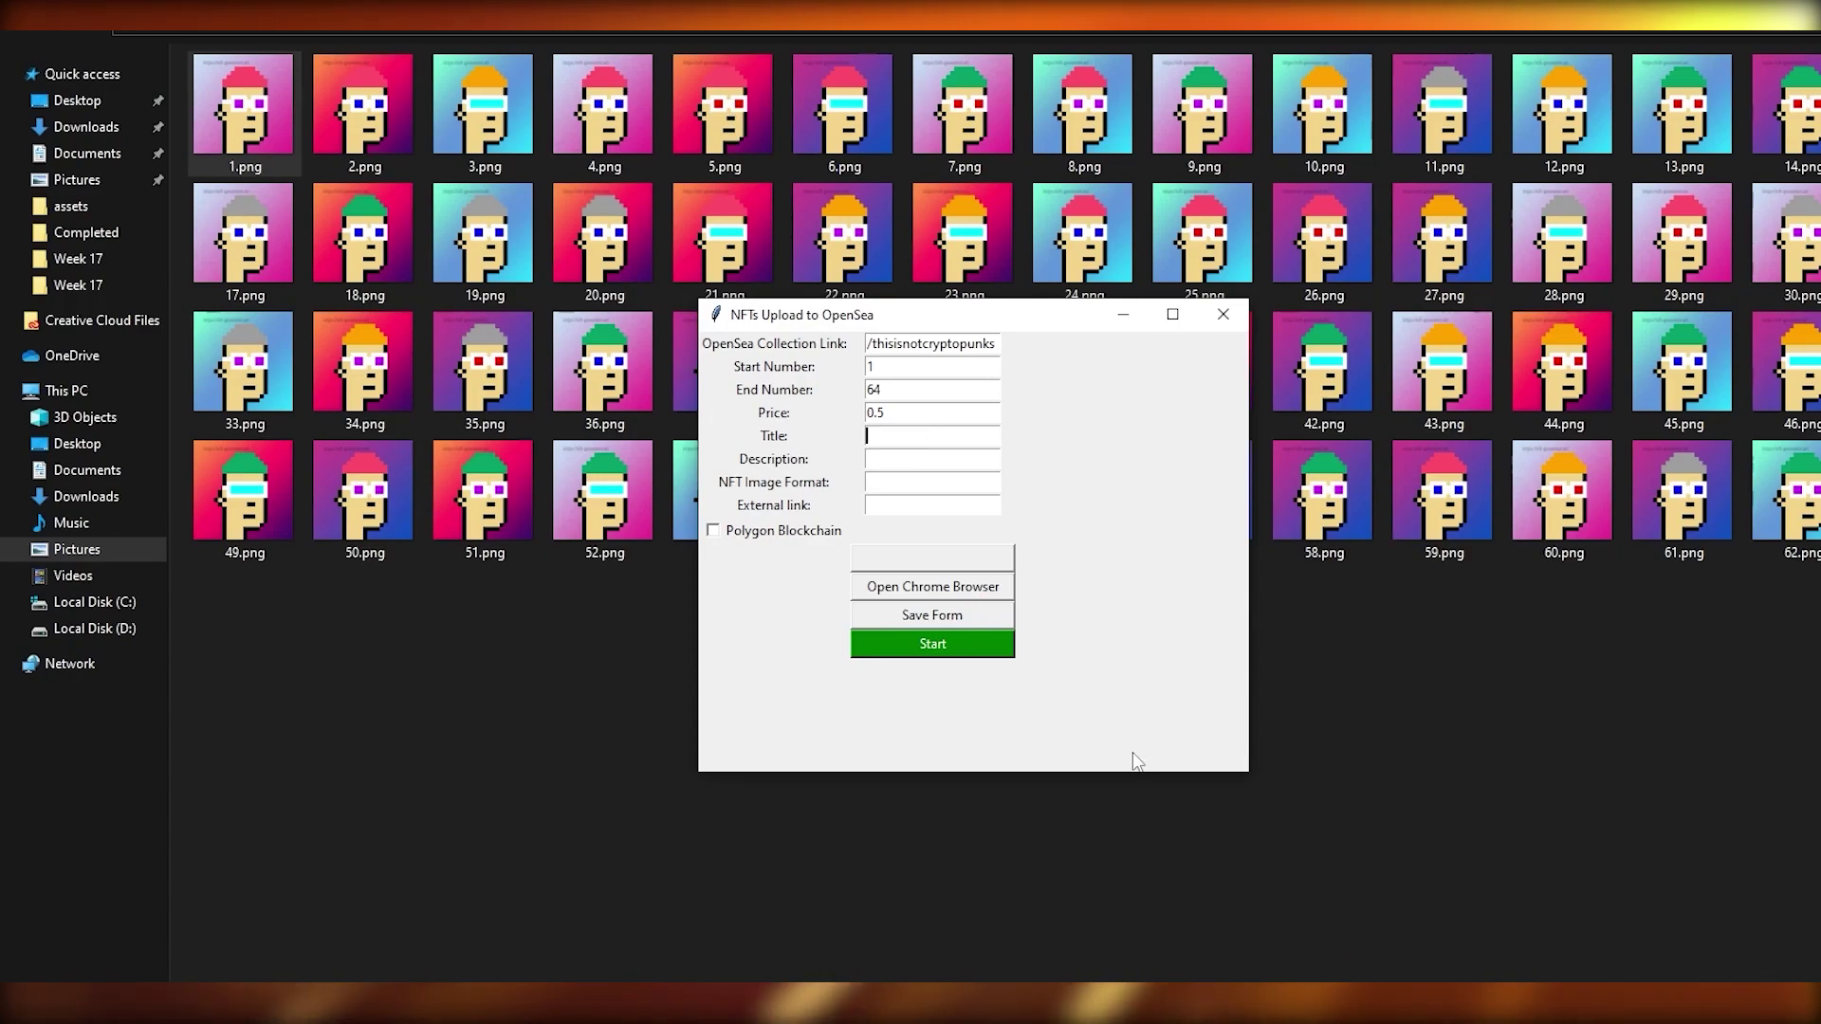
pyautogui.write('thisisnotcryptopunks')
pyautogui.moveTo(996, 437); pyautogui.dragTo(868, 436)
pyautogui.click(895, 439)
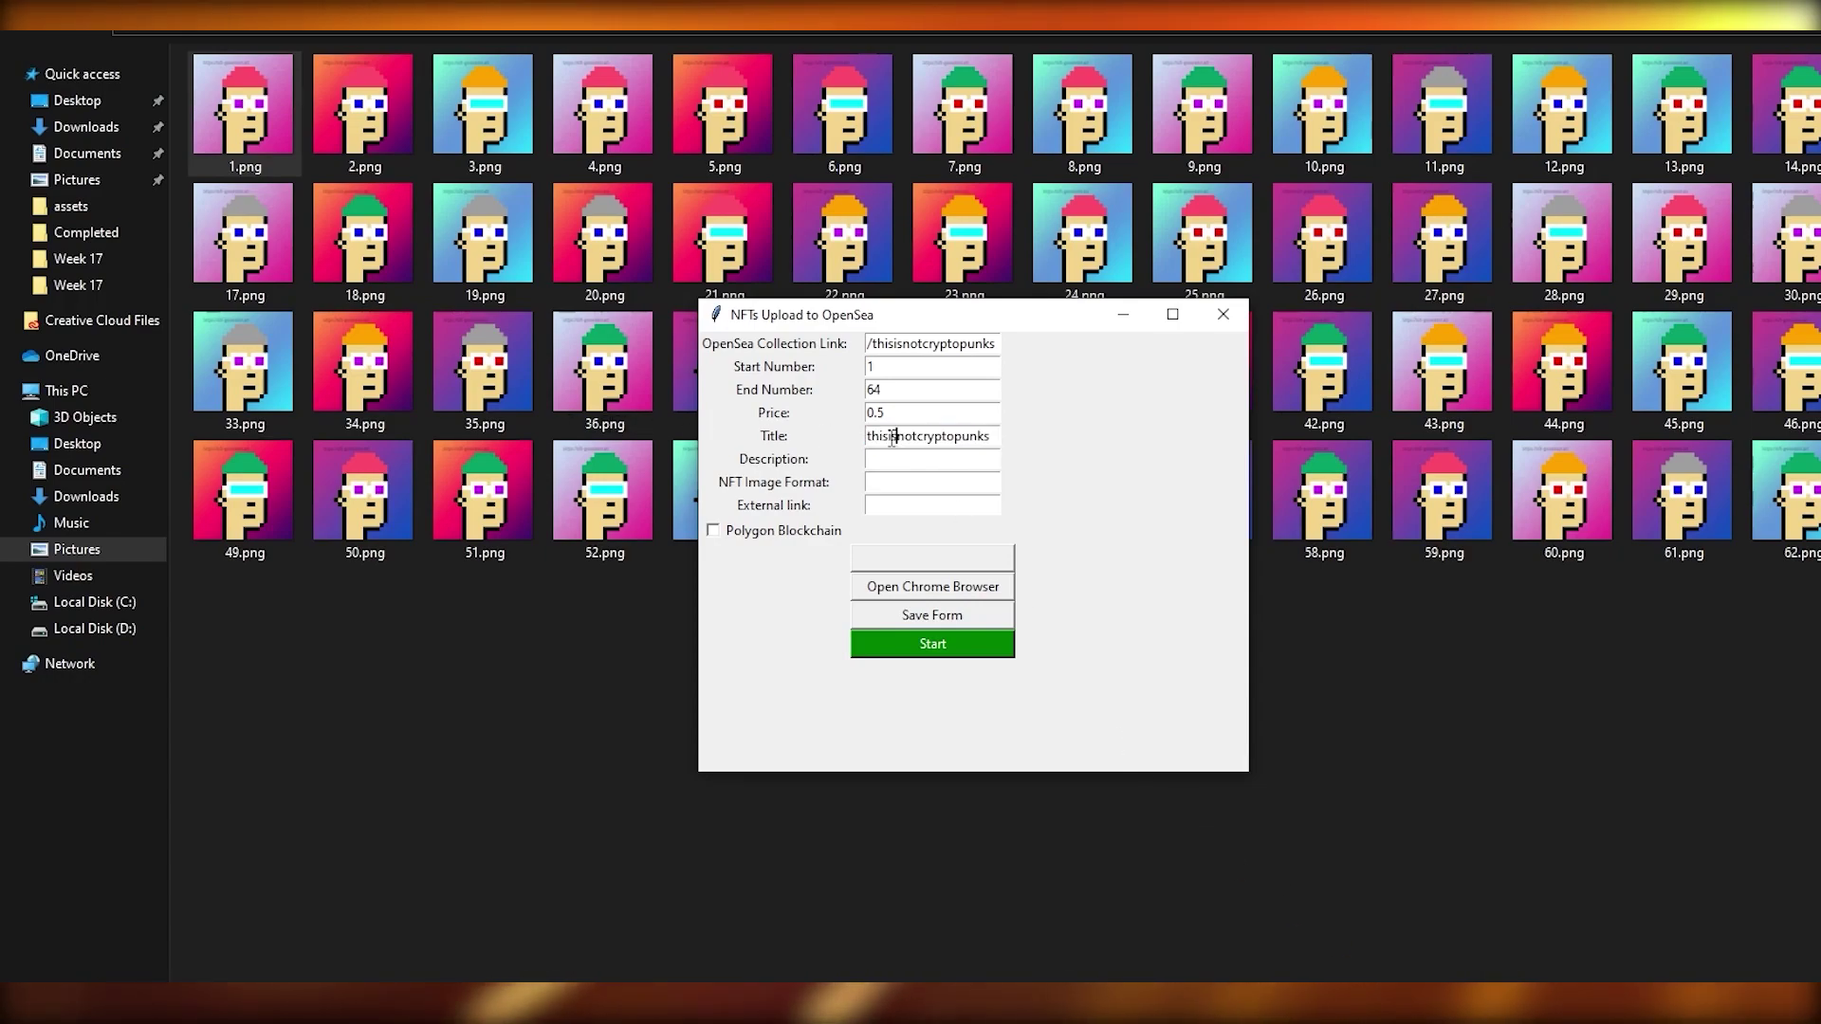
# Copy the title "thisisnotcryptopunks" into the description of the upload form.
pyautogui.click(901, 461)
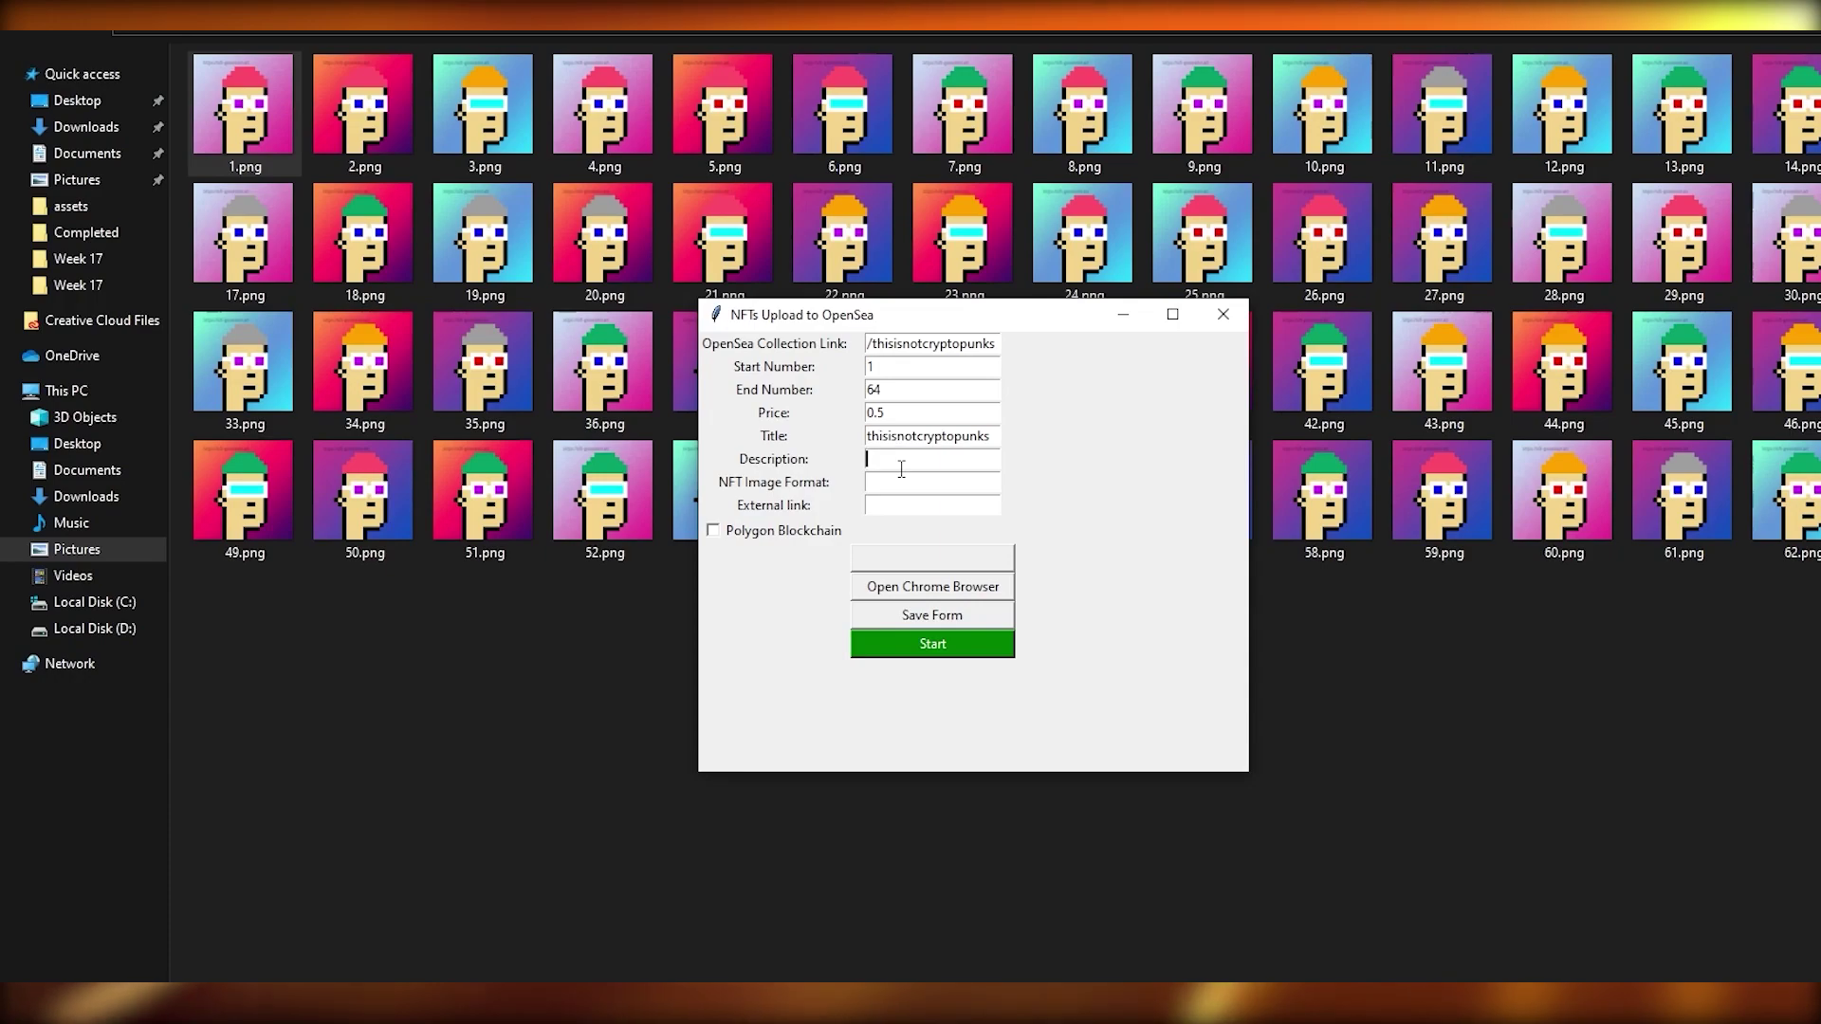
pyautogui.hotkey('shift', 'Tab')
pyautogui.hotkey('ctrl', 'c')
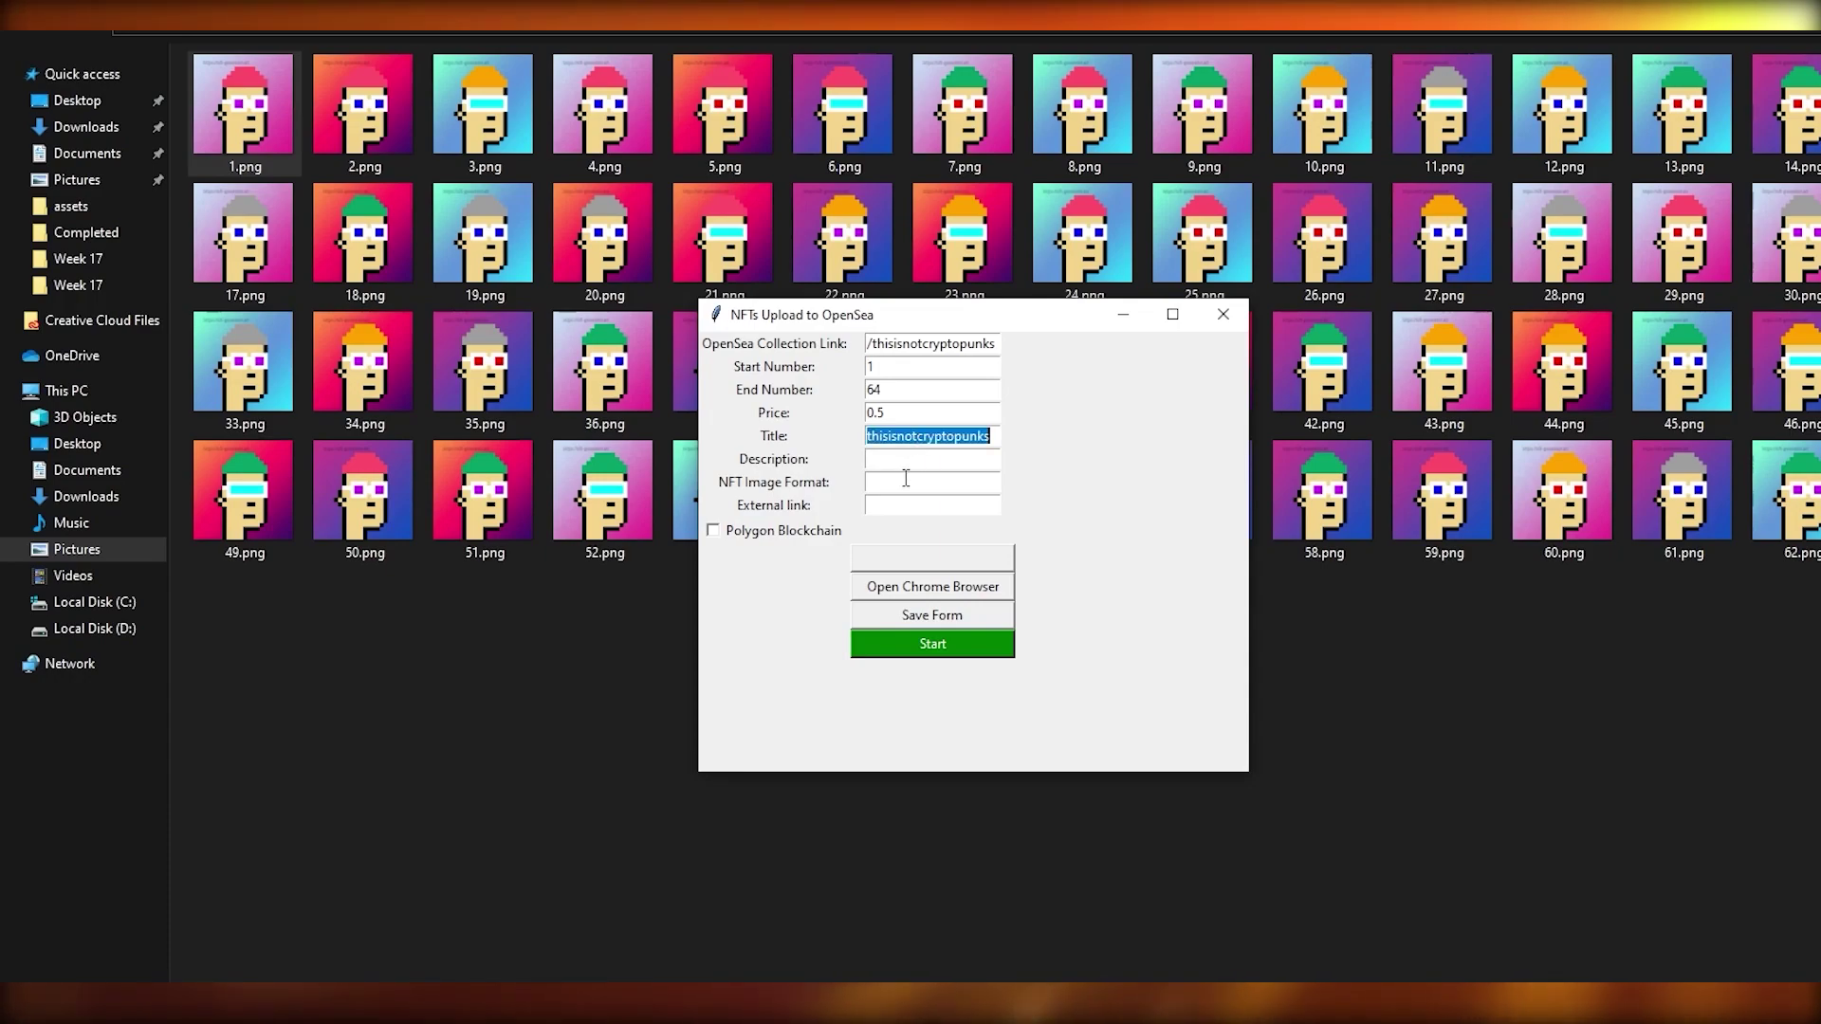
pyautogui.click(905, 465)
pyautogui.hotkey('ctrl', 'v')
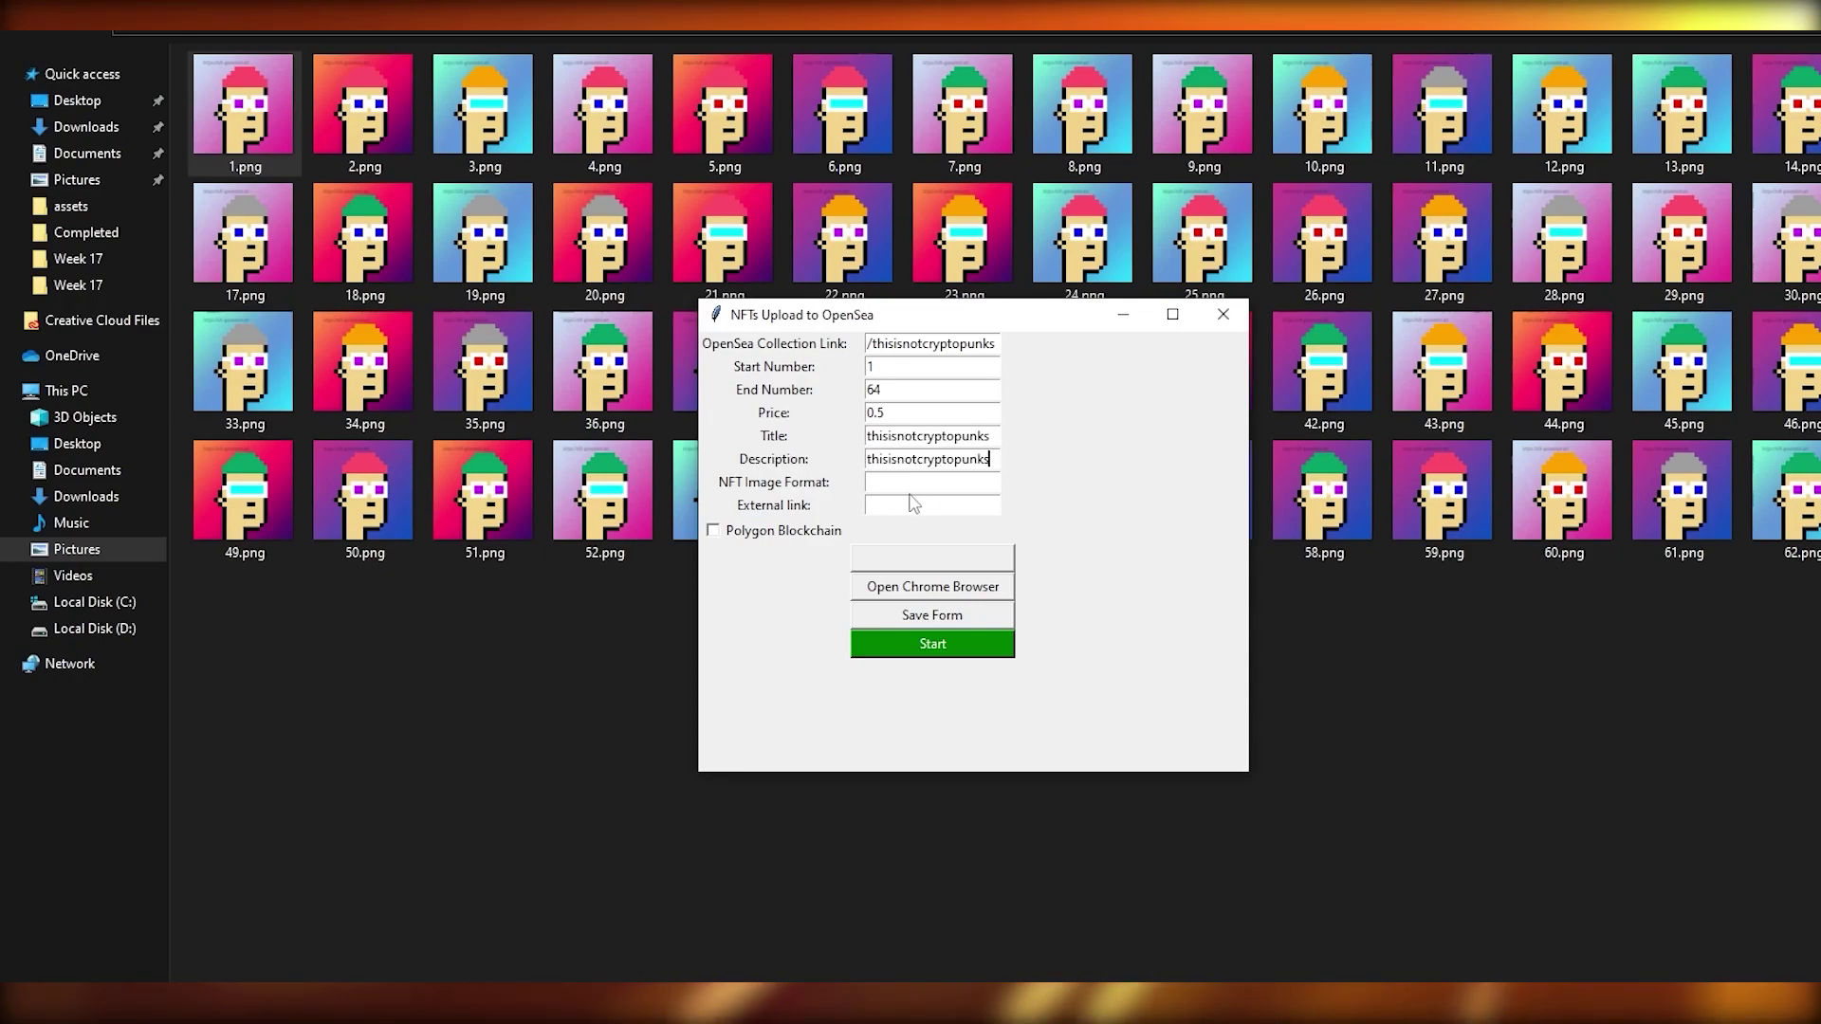
# Check the file type in the properties of 18.png and set the NFT image format to .png in the upload form.
pyautogui.click(914, 485)
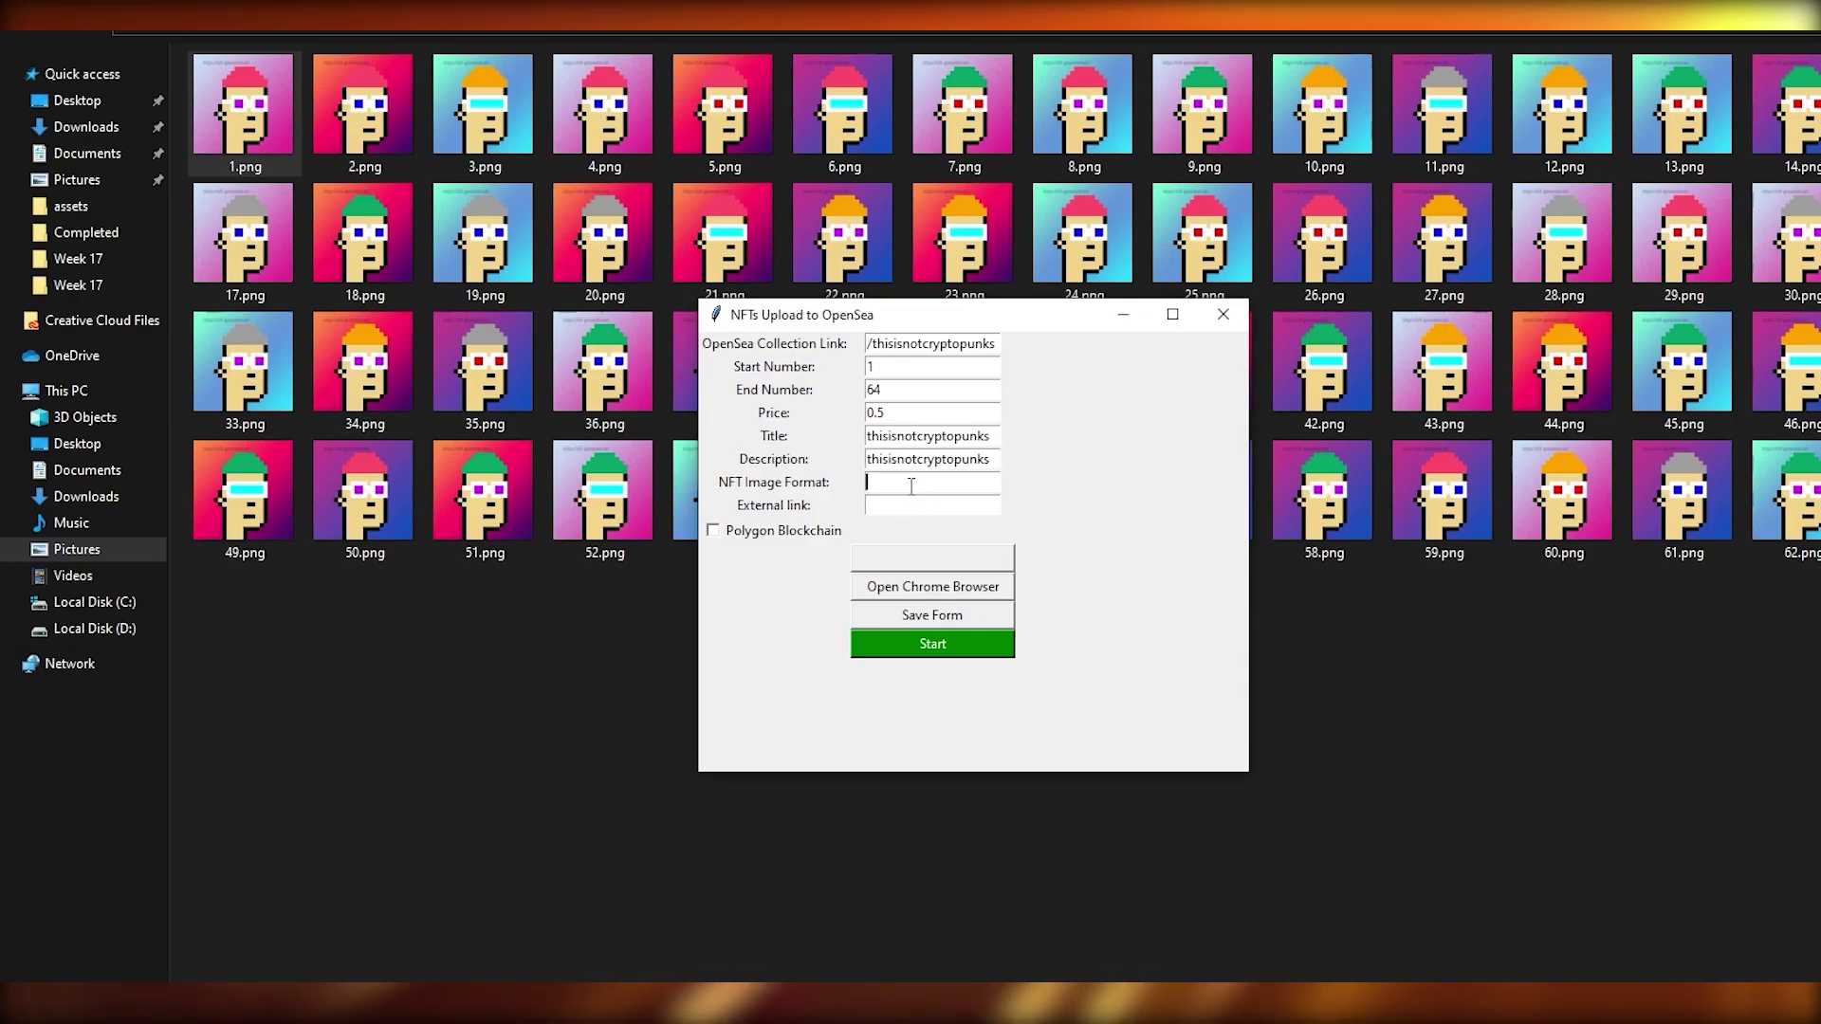
pyautogui.rightClick(371, 304)
pyautogui.click(402, 239)
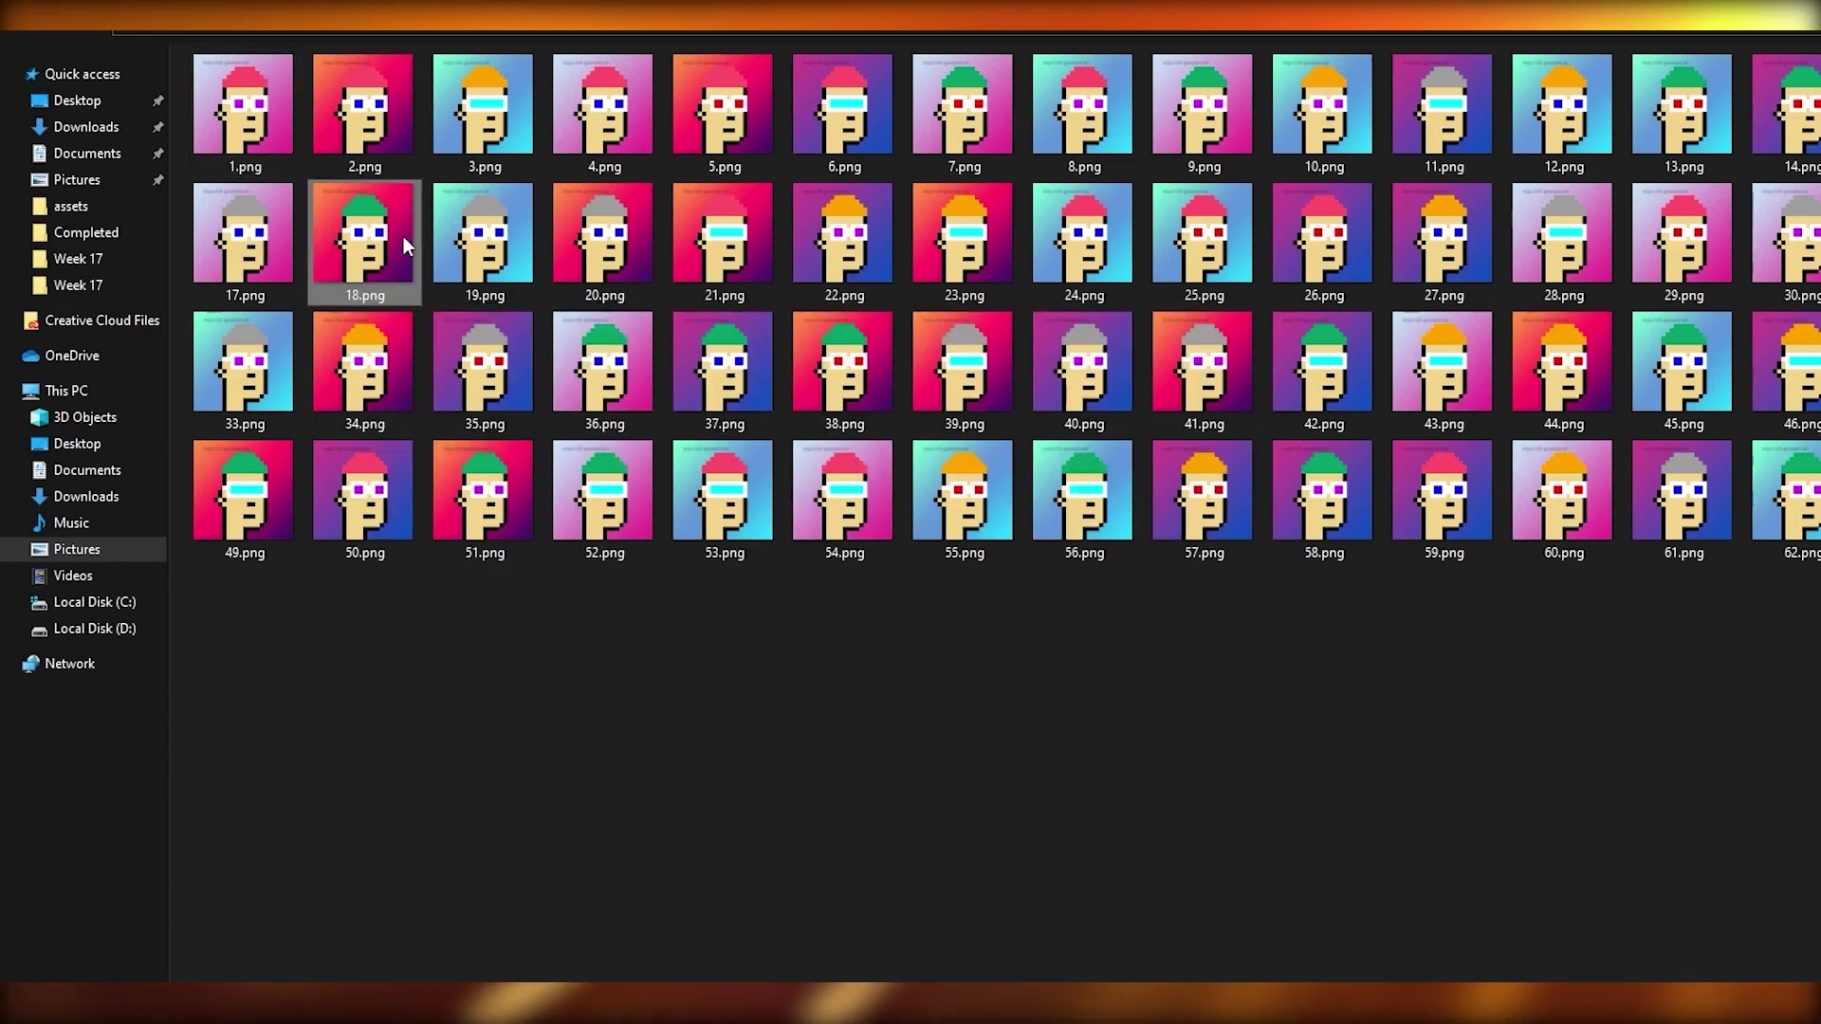
pyautogui.rightClick(403, 239)
pyautogui.click(491, 975)
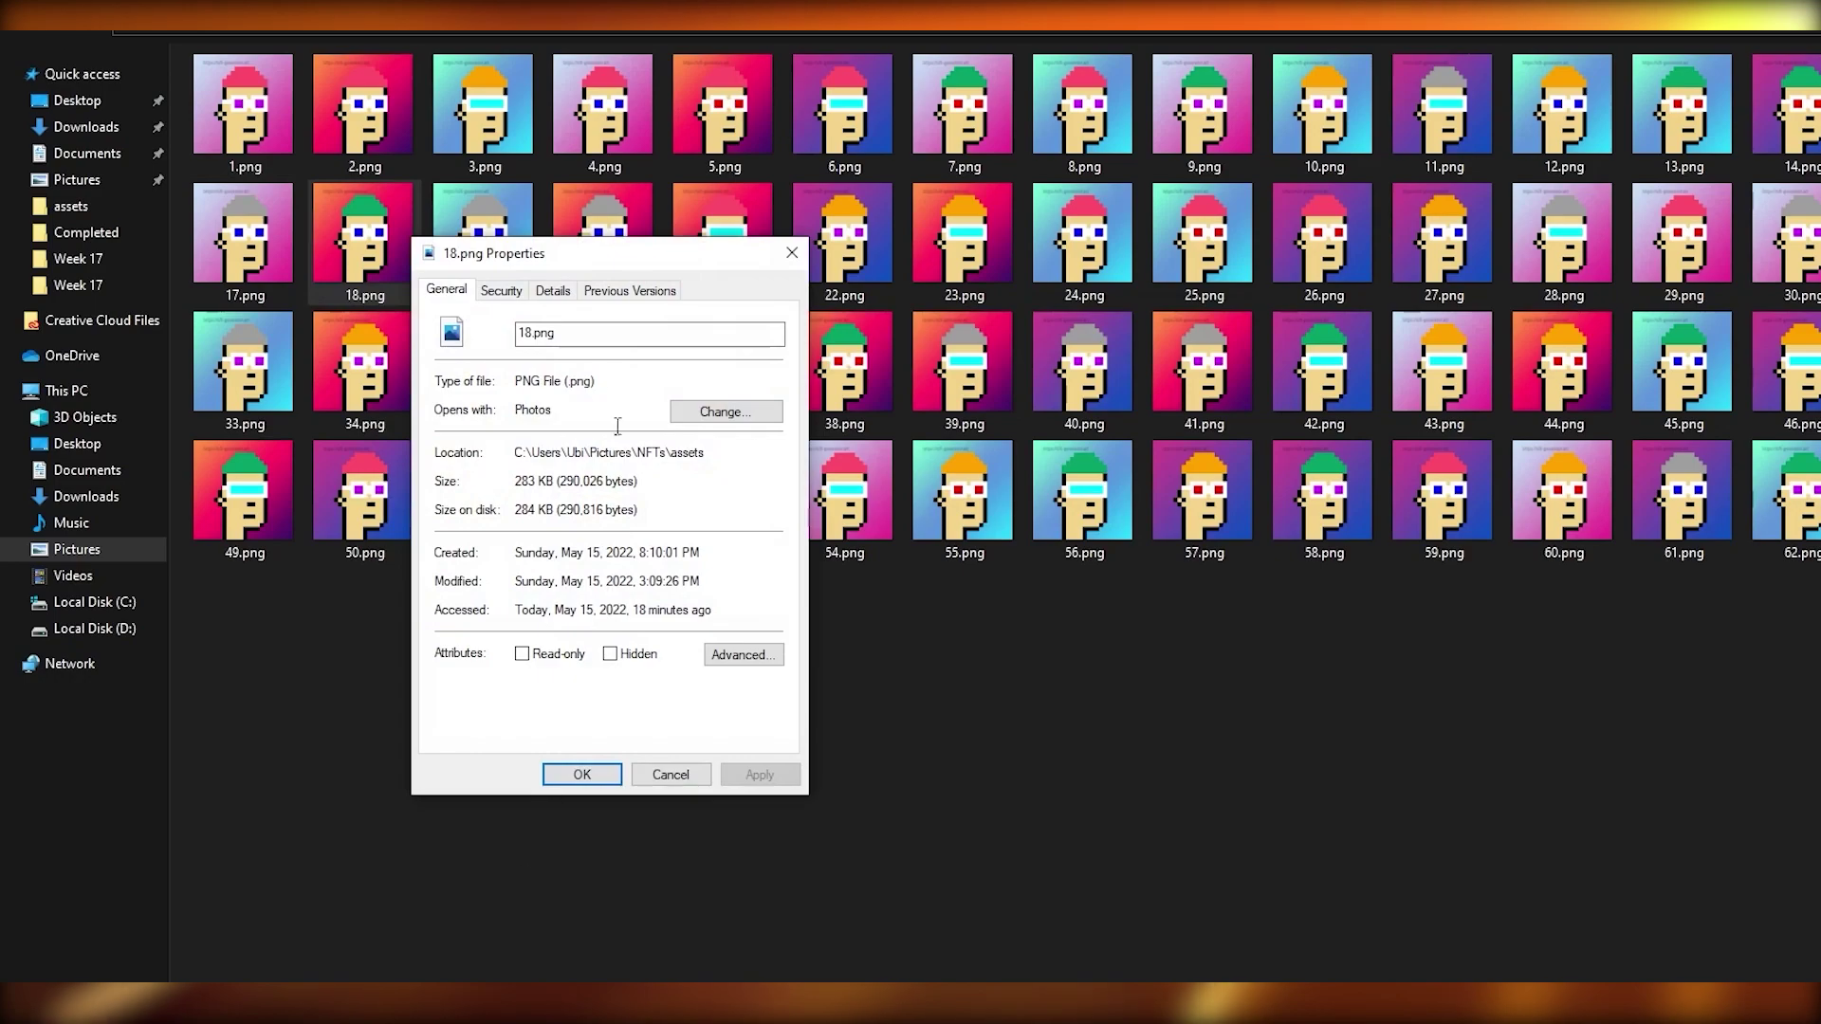
pyautogui.doubleClick(579, 380)
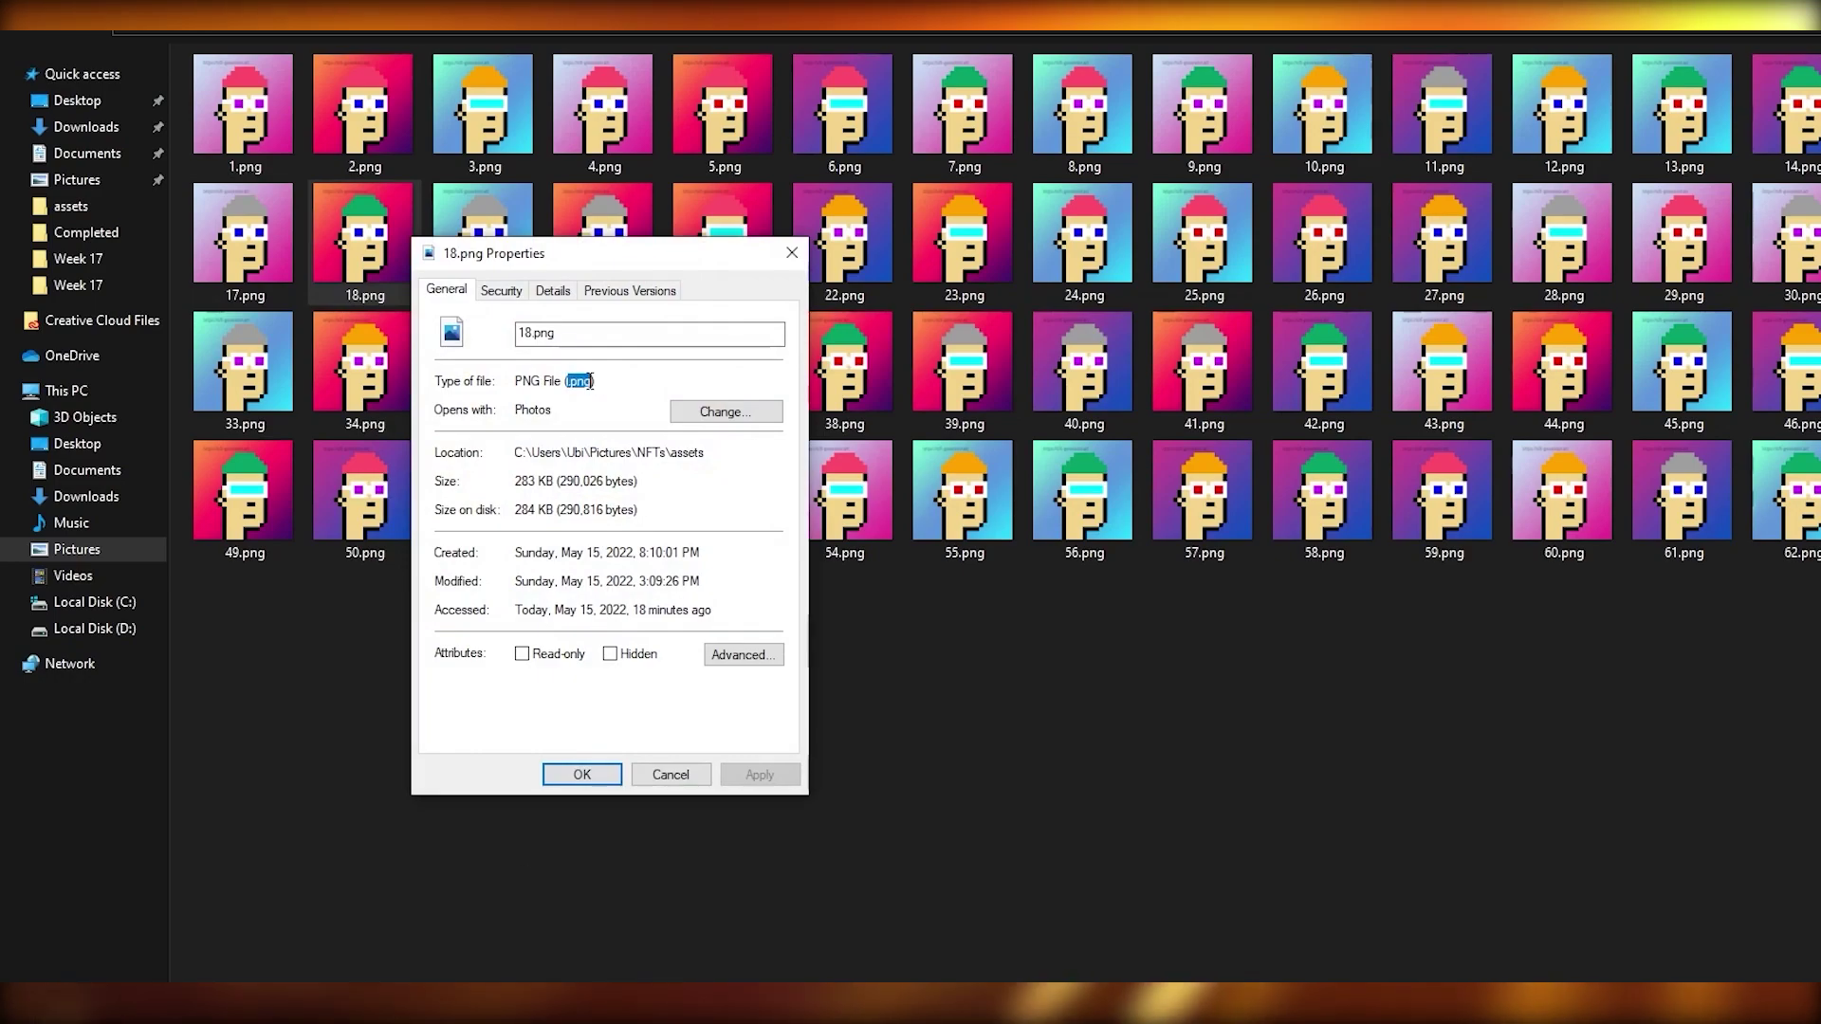
pyautogui.click(706, 778)
pyautogui.hotkey('alt', 'Tab')
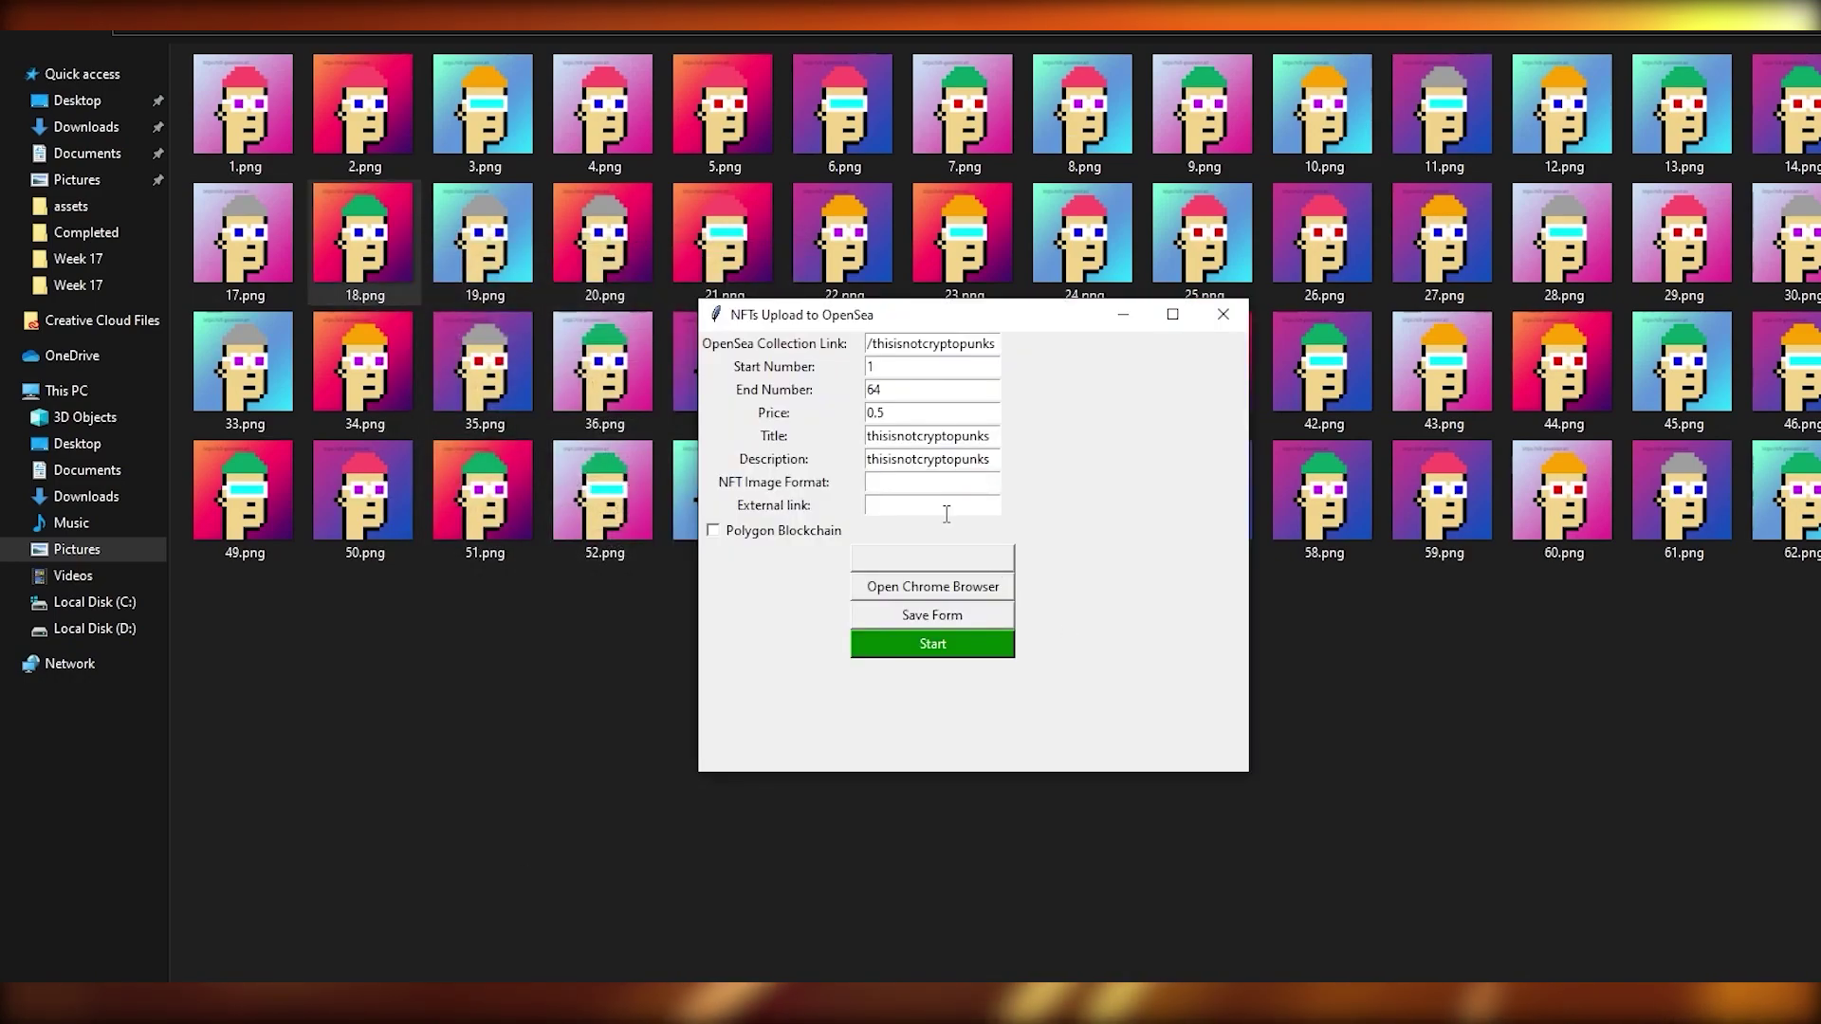
pyautogui.write('.pn')
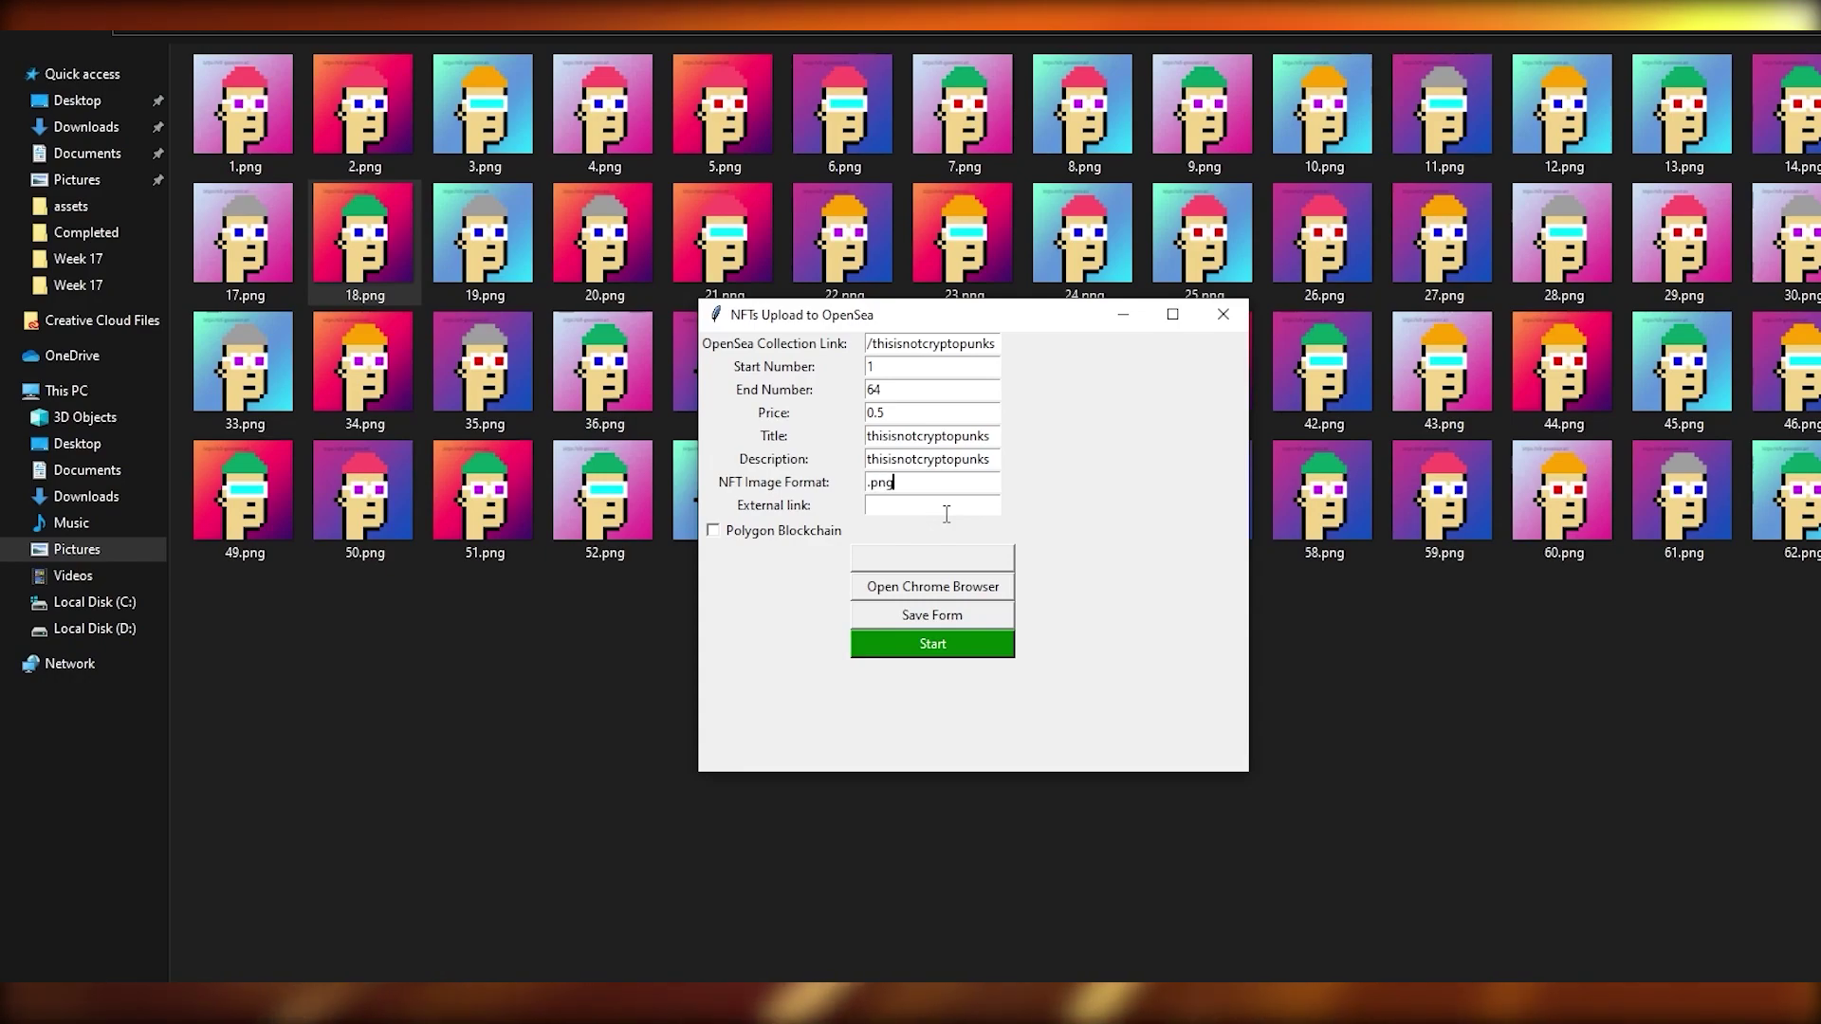
pyautogui.write('g')
# Enter the link ending in /thisisnotcryptopunks as the external link and select the Pictures > NFTs > assets folder as the upload folder.
pyautogui.click(921, 503)
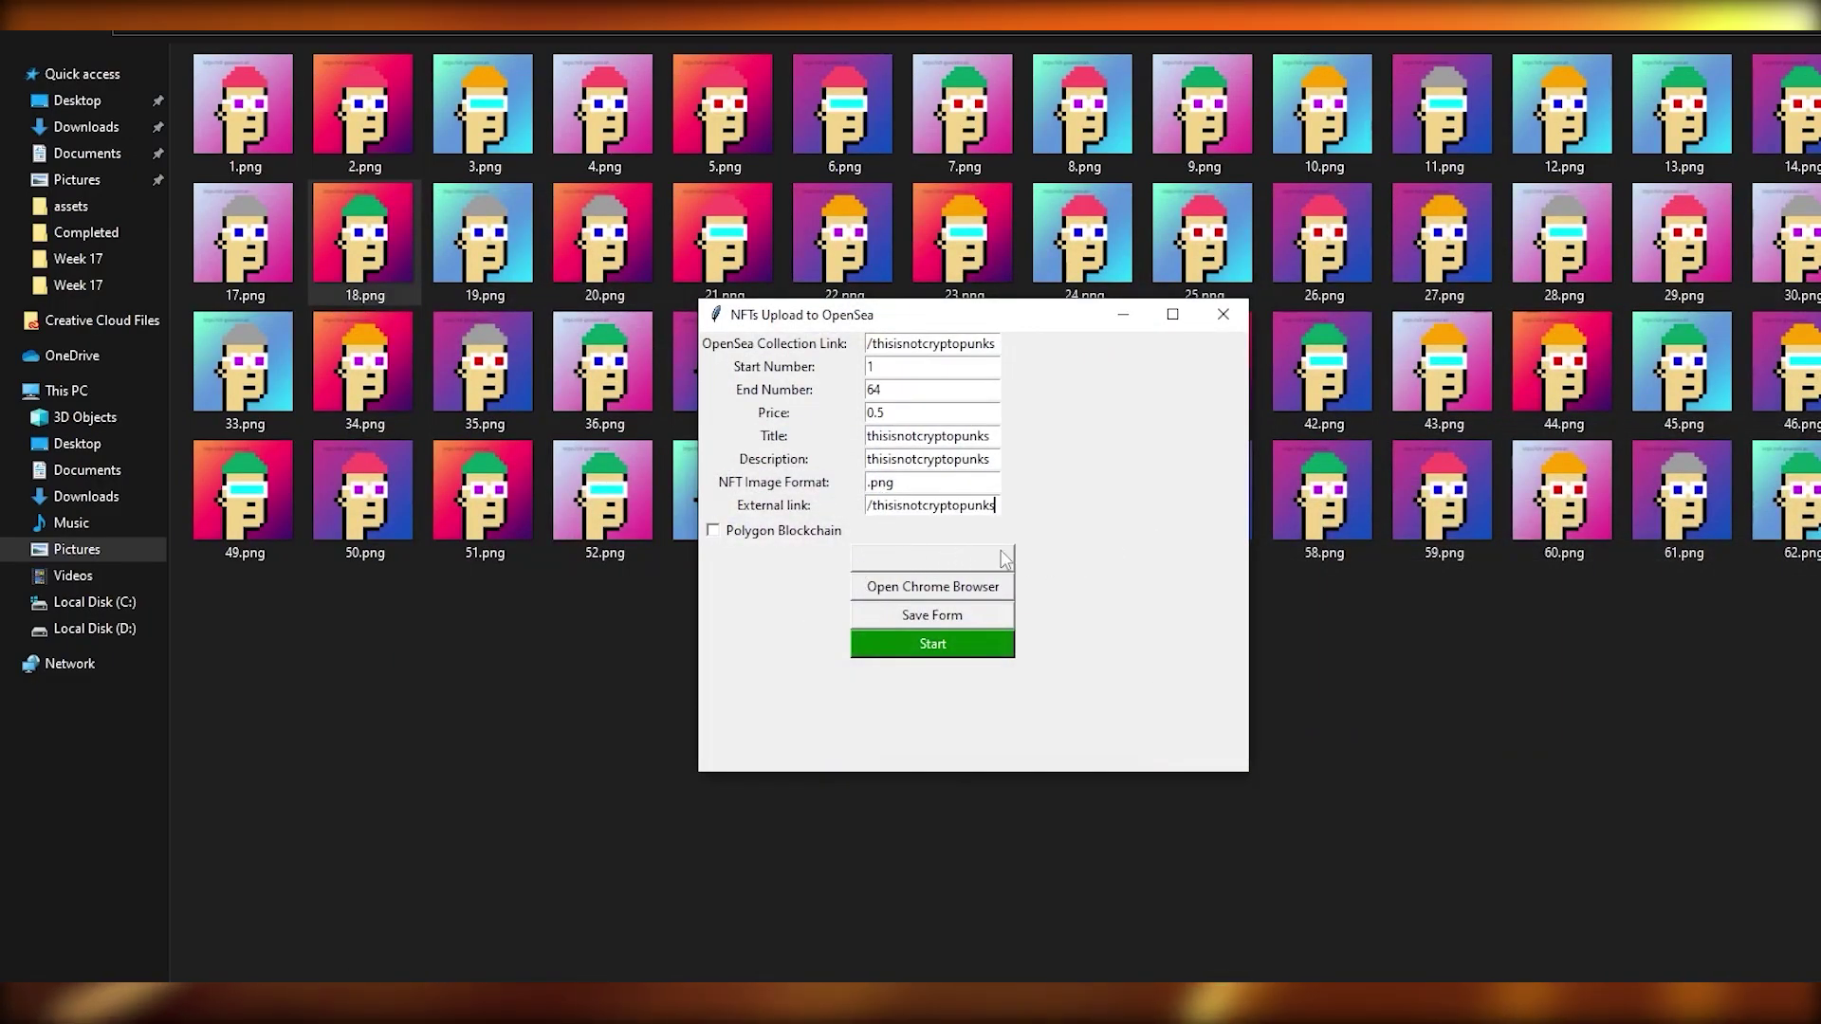
pyautogui.moveTo(1047, 320); pyautogui.dragTo(1023, 504)
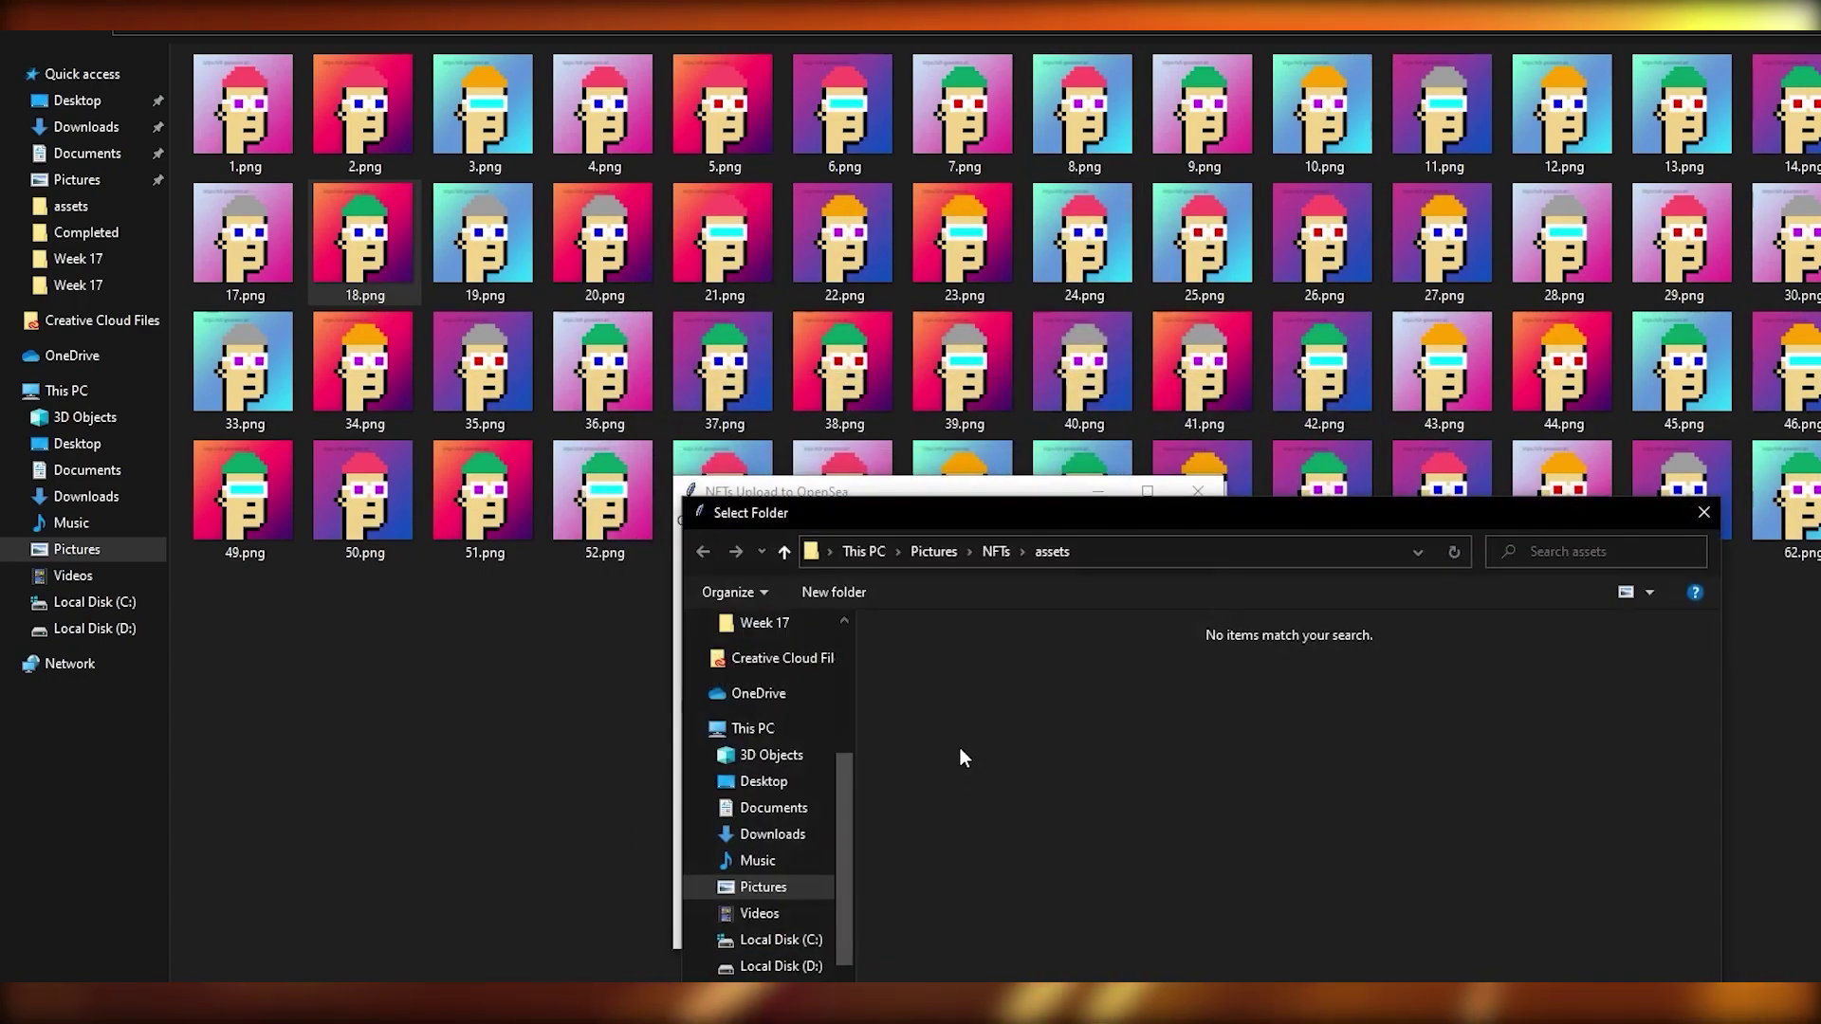
pyautogui.click(994, 548)
pyautogui.doubleClick(944, 707)
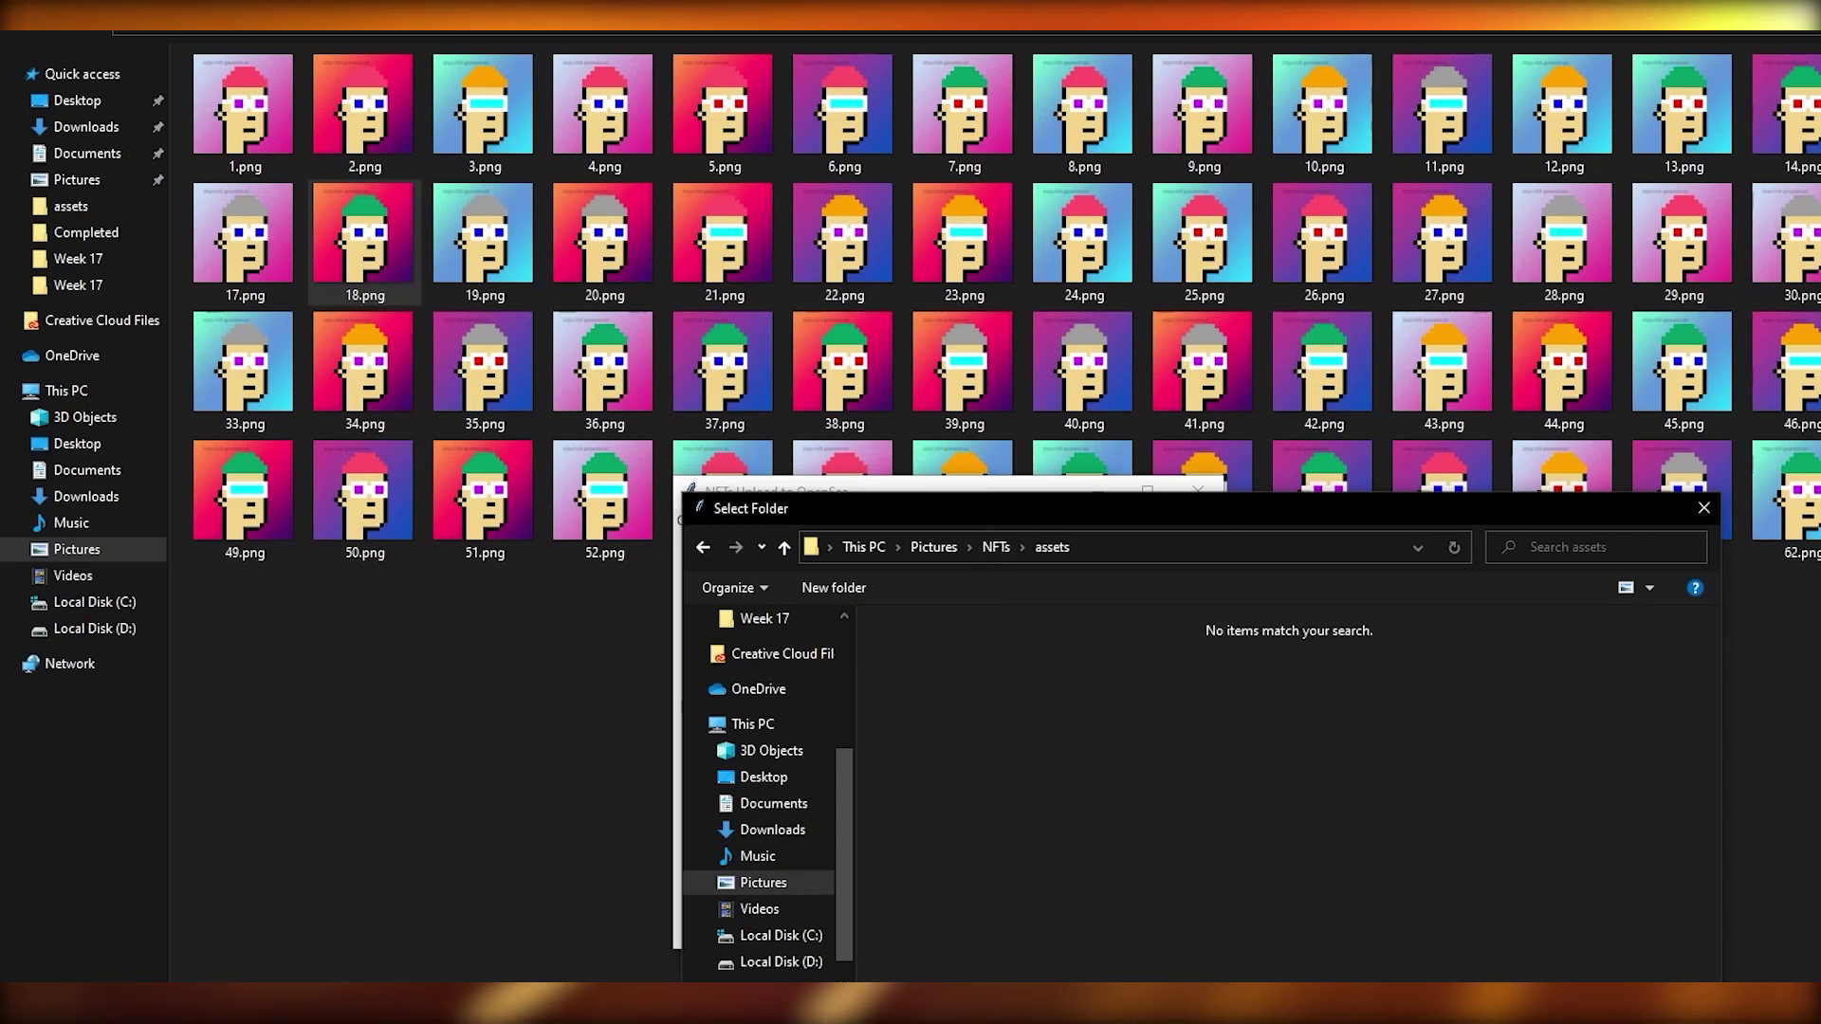
pyautogui.press('Return')
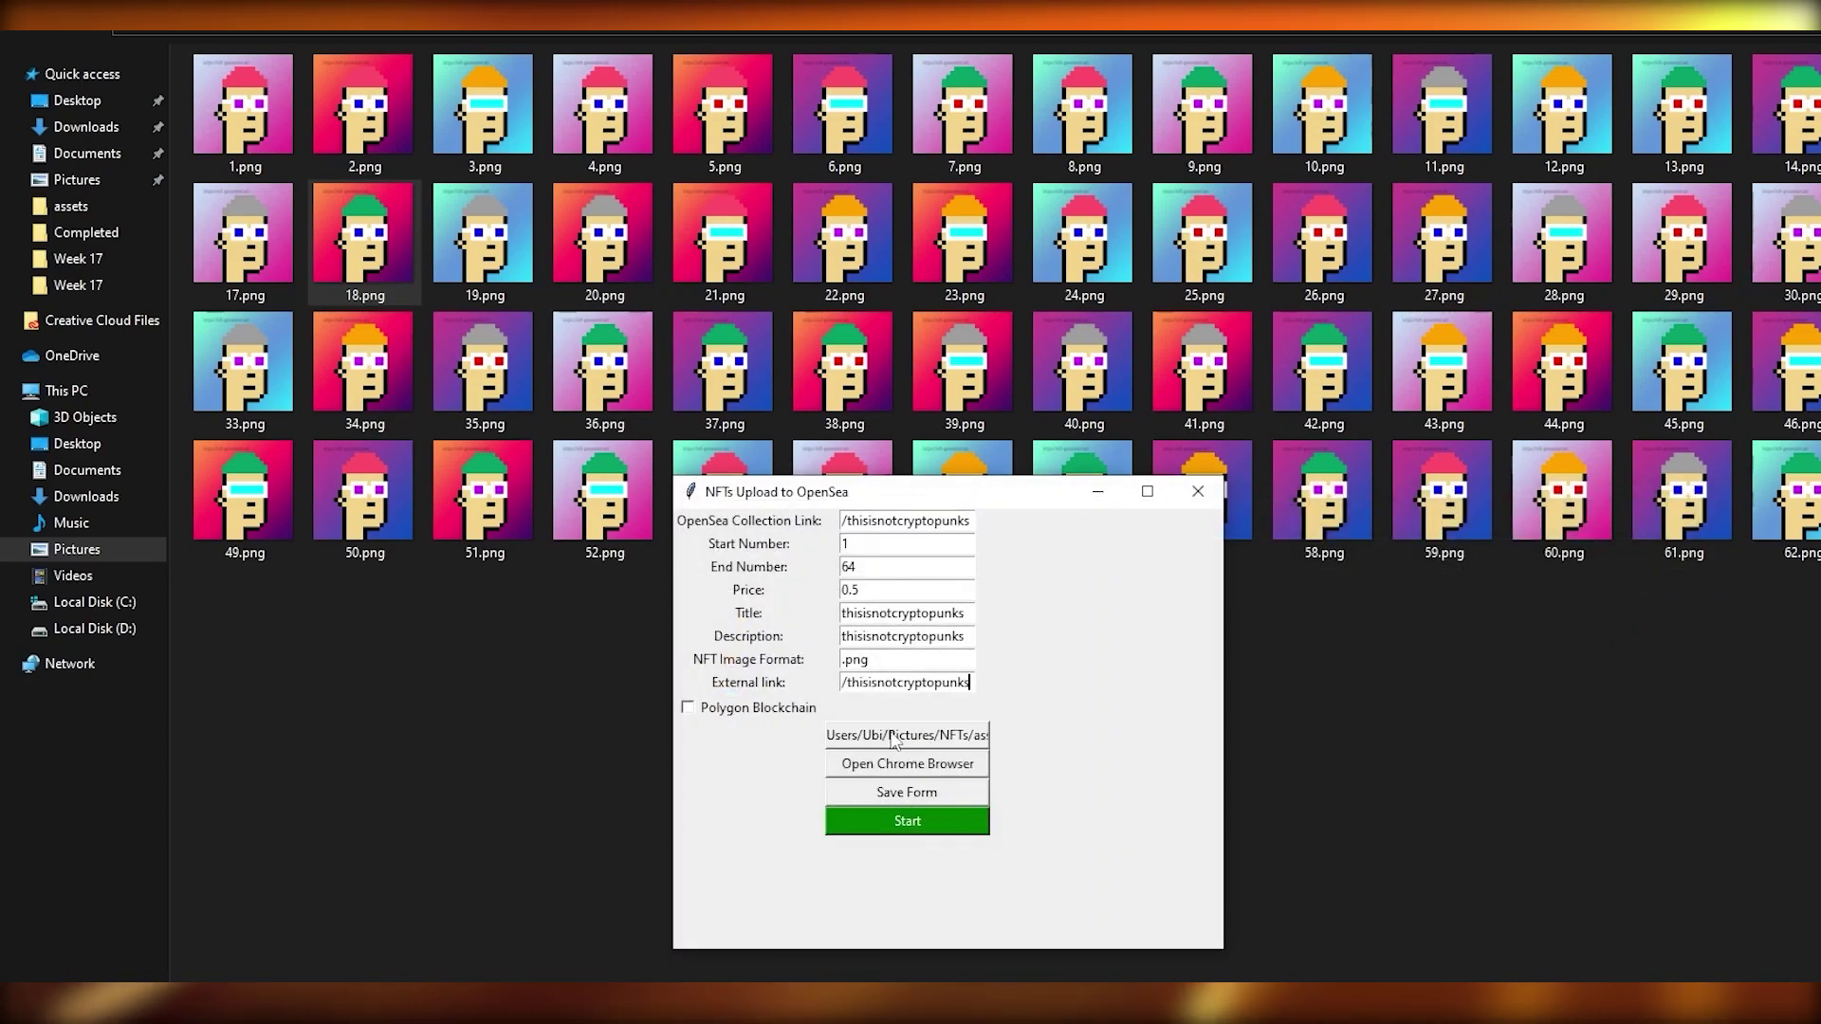
# Try to start the bulk upload and check its progress in the Command Prompt output.
pyautogui.click(972, 831)
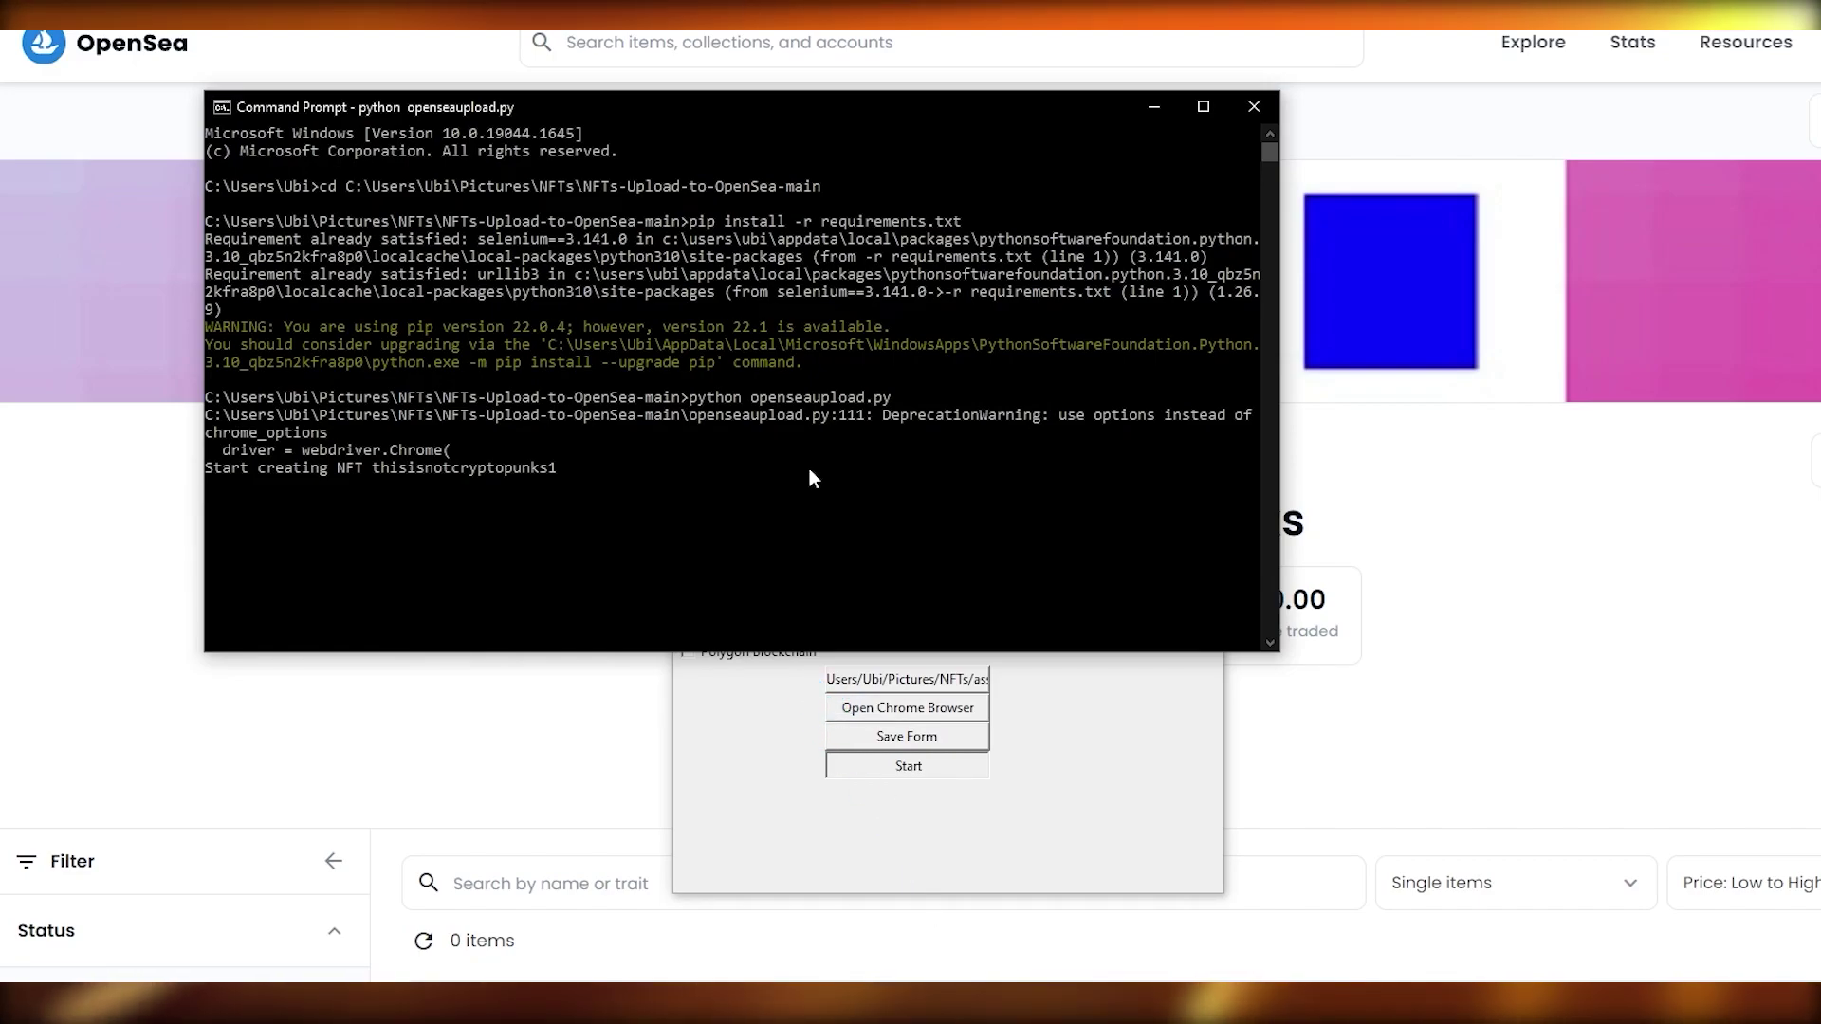
pyautogui.moveTo(645, 91); pyautogui.dragTo(646, 48)
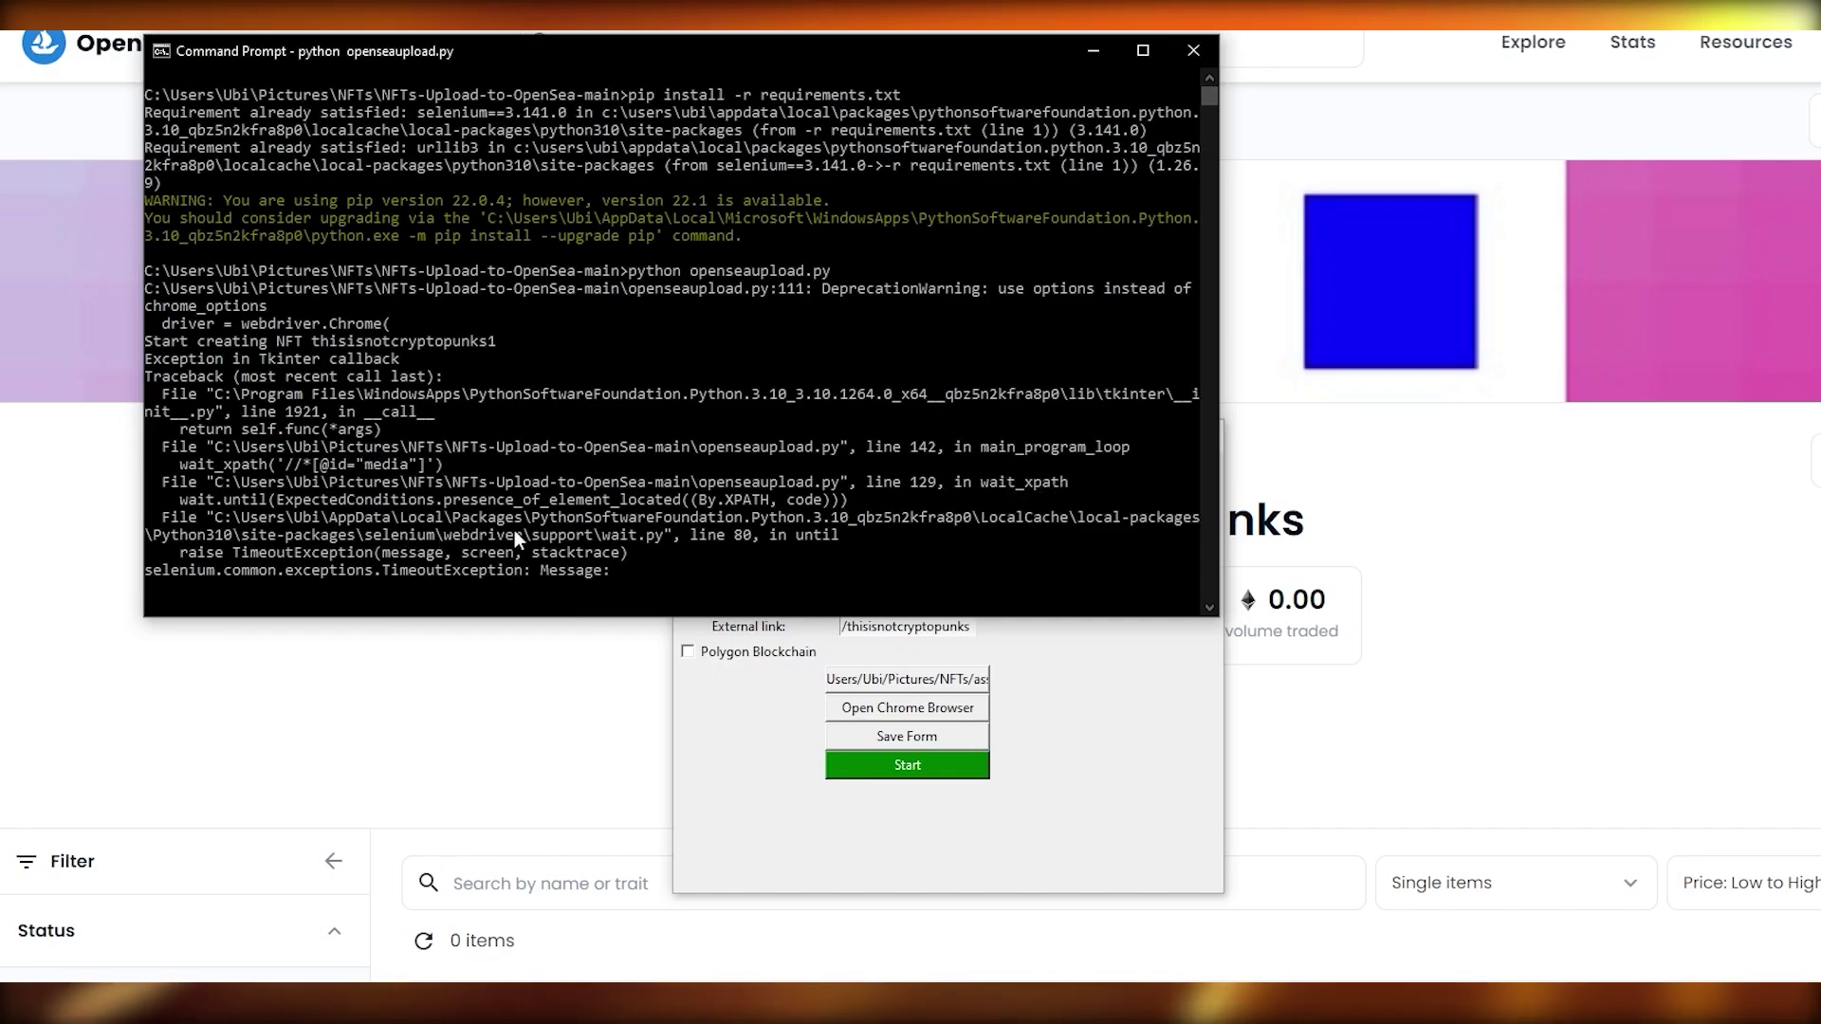
# Return to the upload form, change the NFT image format to png and set the end number to 50.
pyautogui.click(1077, 725)
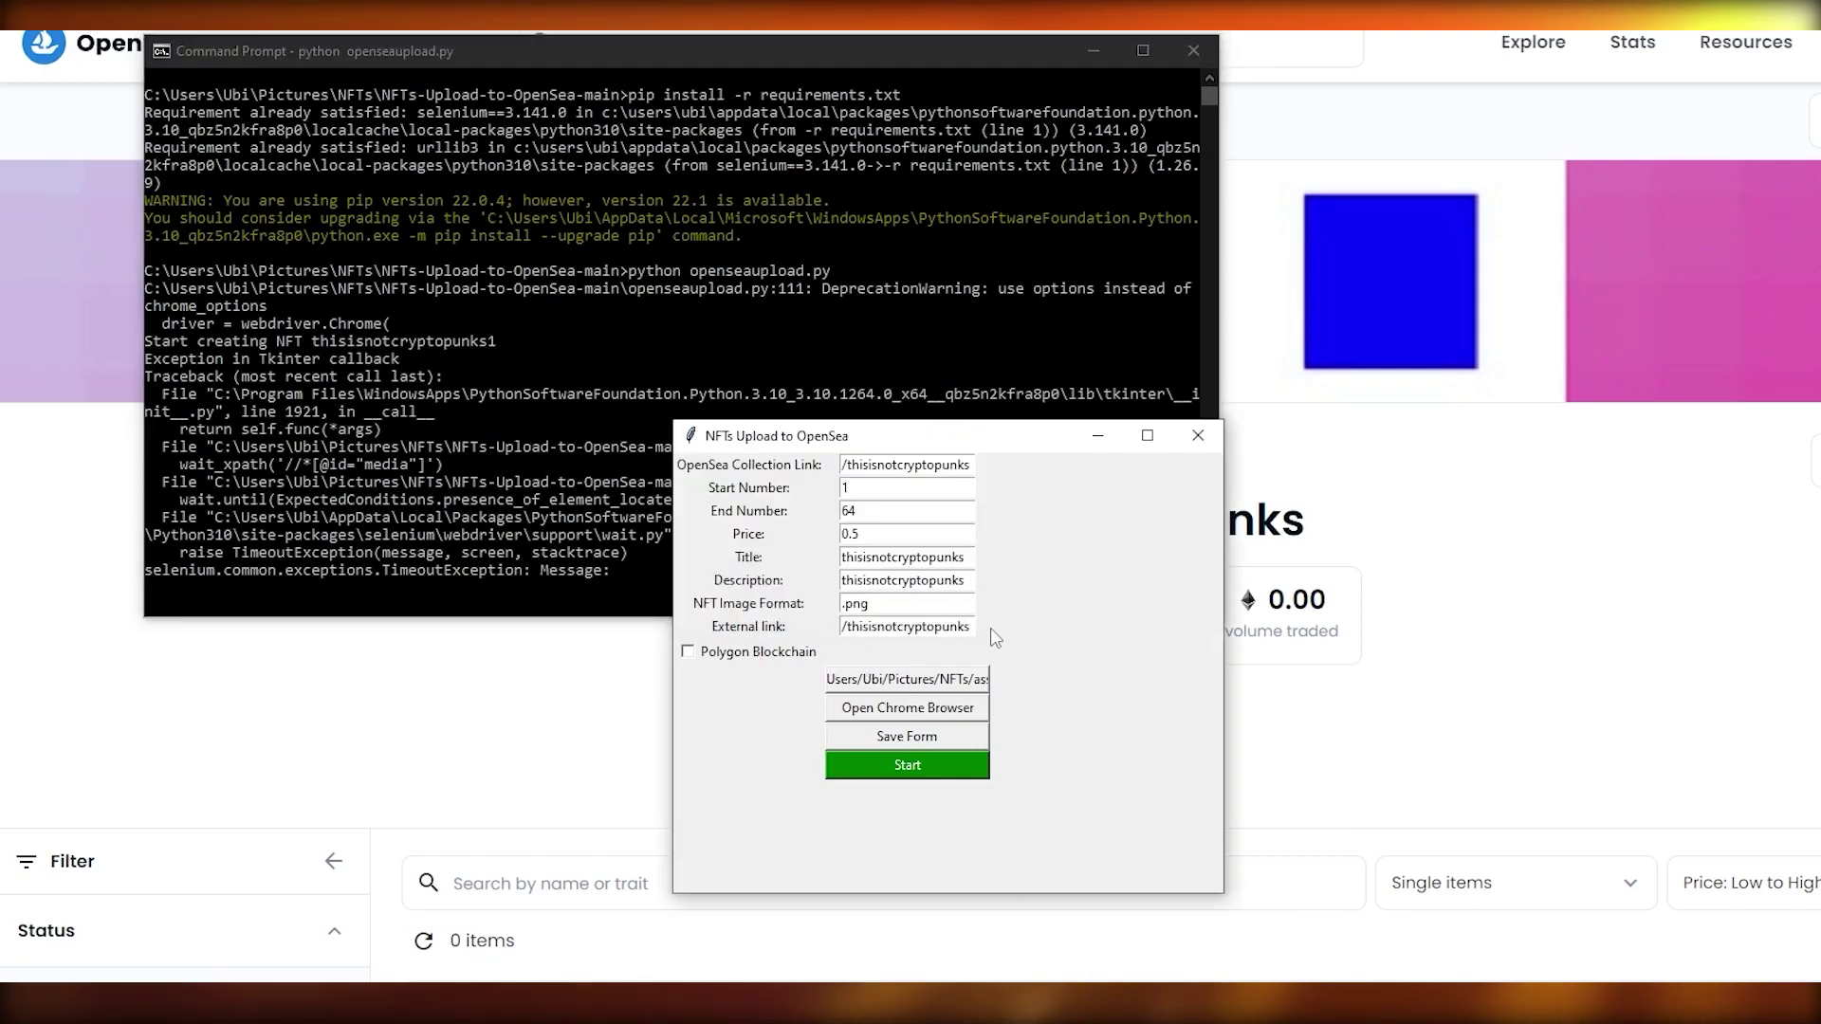
pyautogui.click(846, 603)
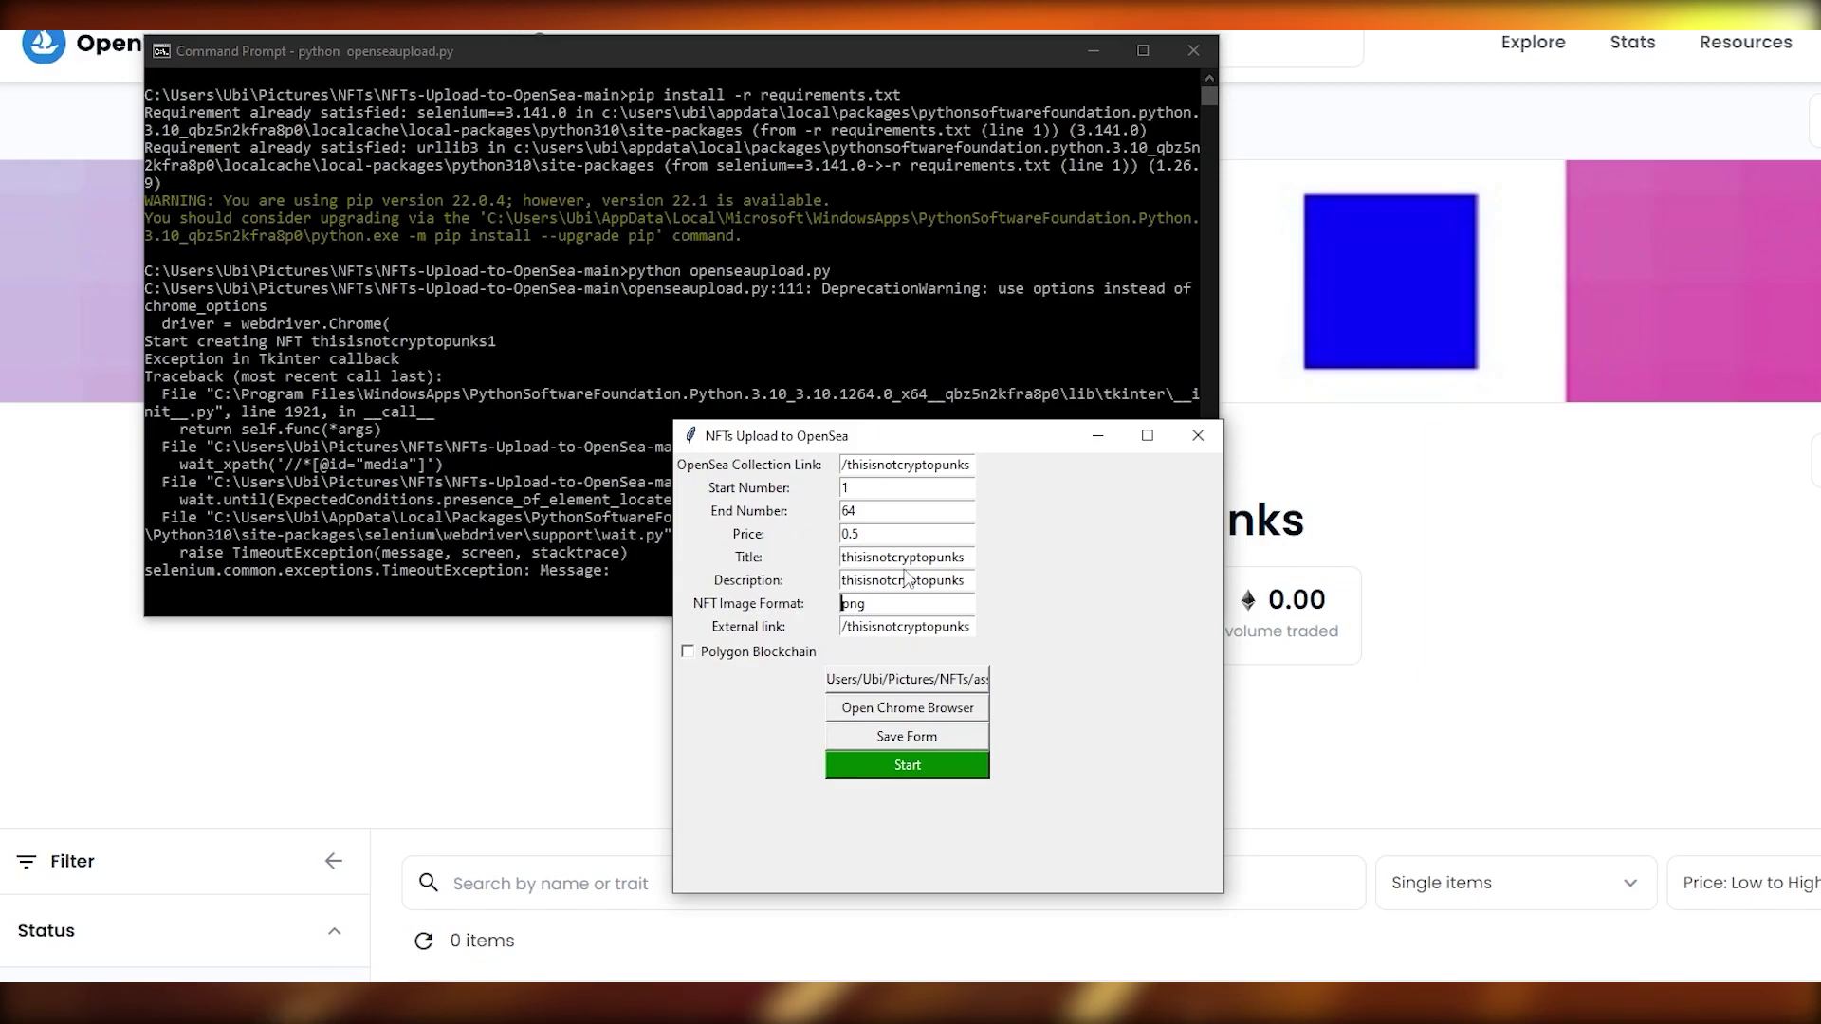
pyautogui.click(895, 511)
pyautogui.press('BackSpace')
pyautogui.press('BackSpace')
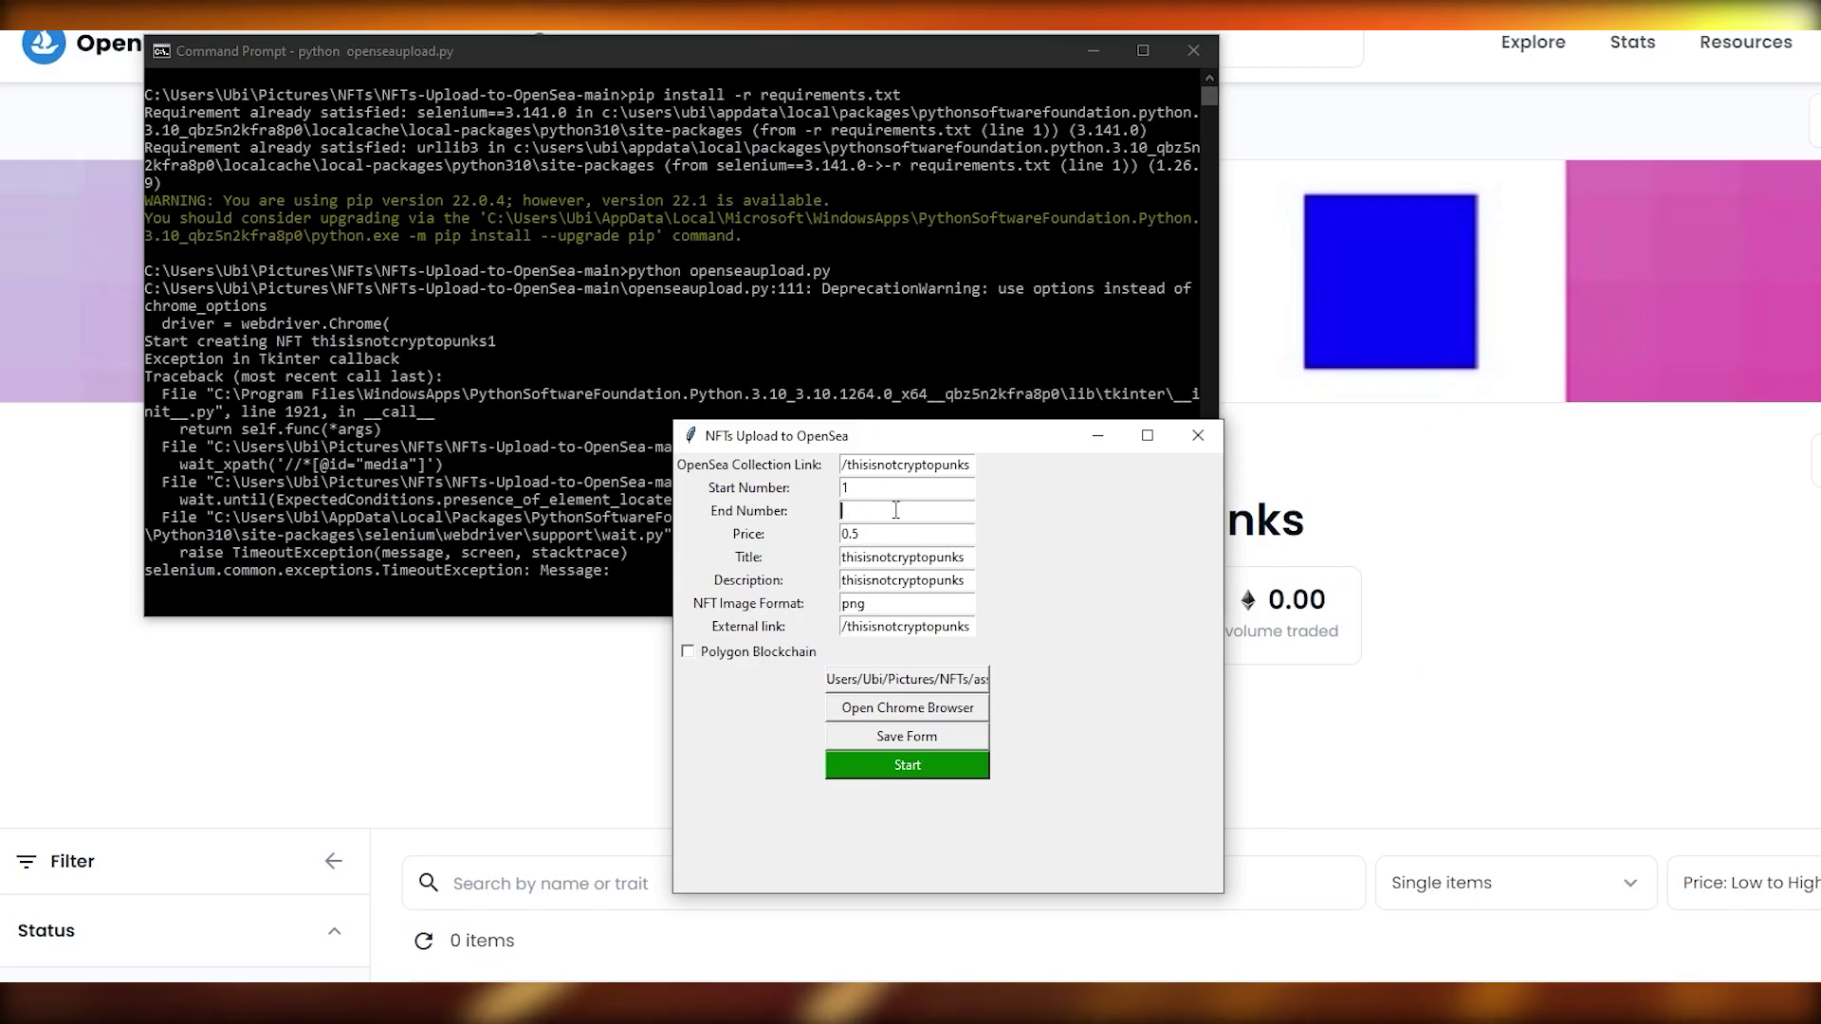
pyautogui.write('50')
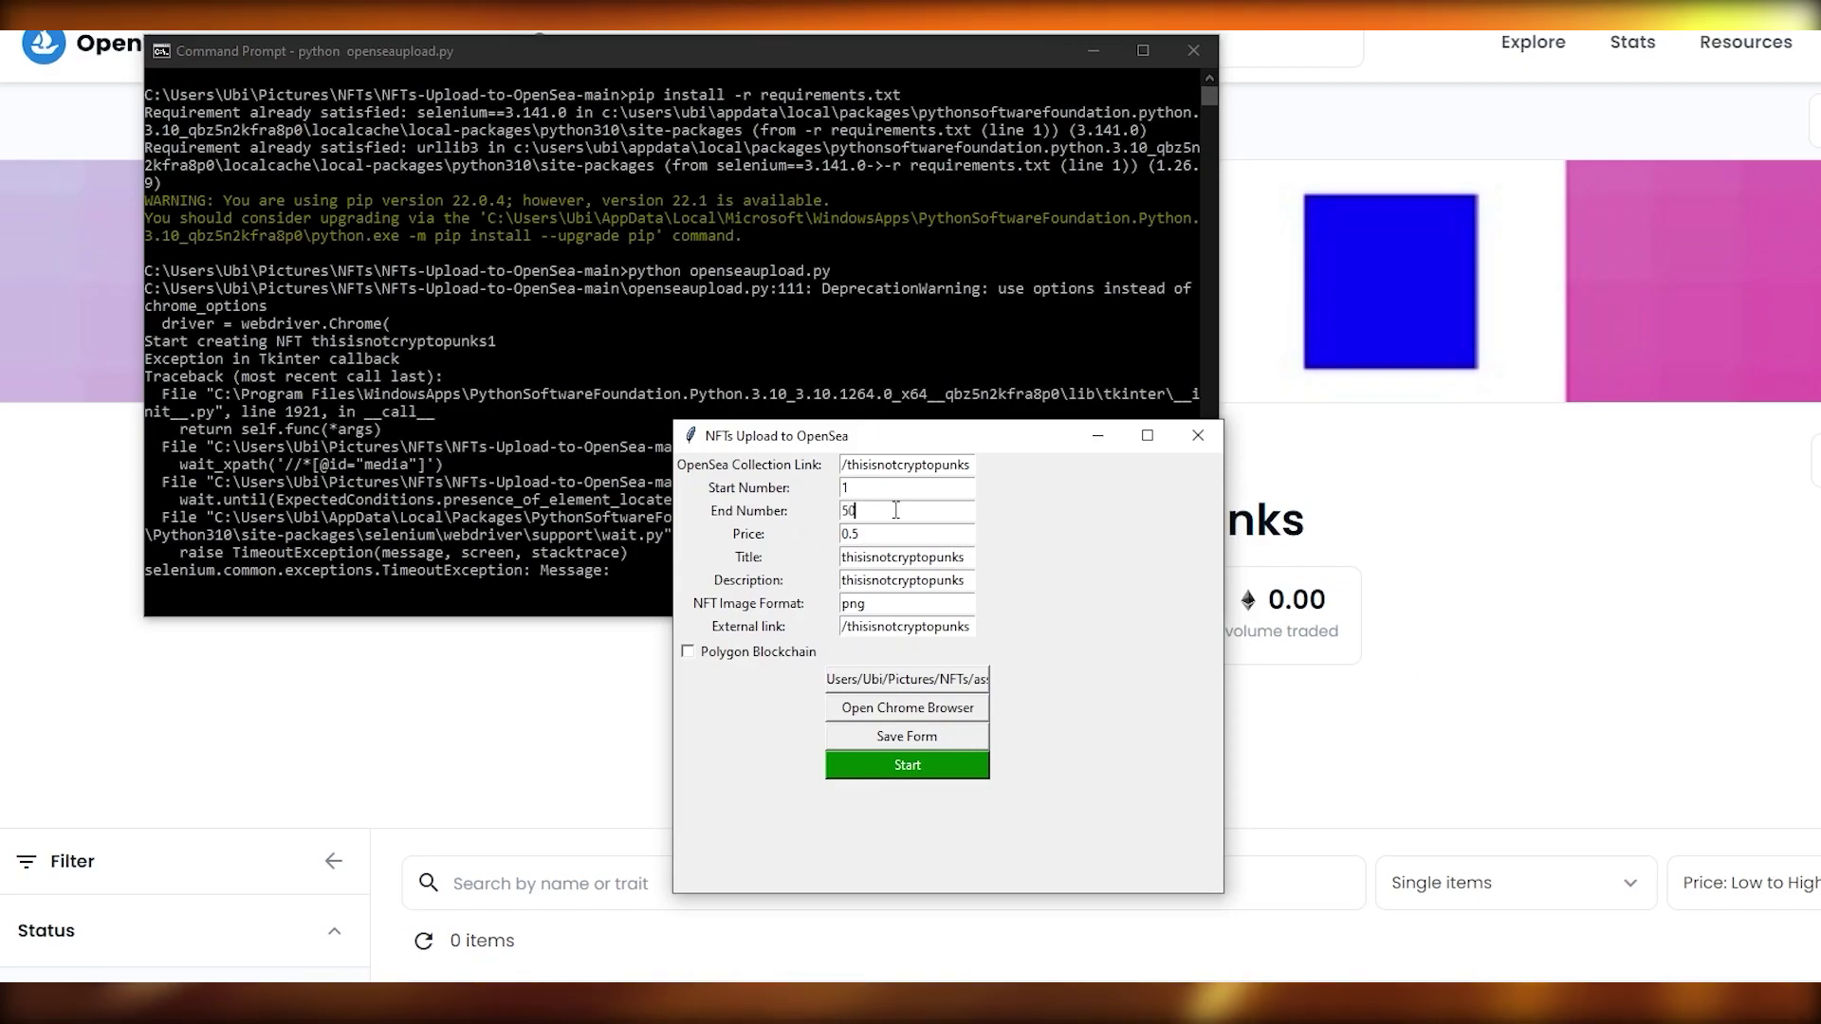
# Add " #" to the end of the NFT title and start the upload again.
pyautogui.click(973, 557)
pyautogui.write('#')
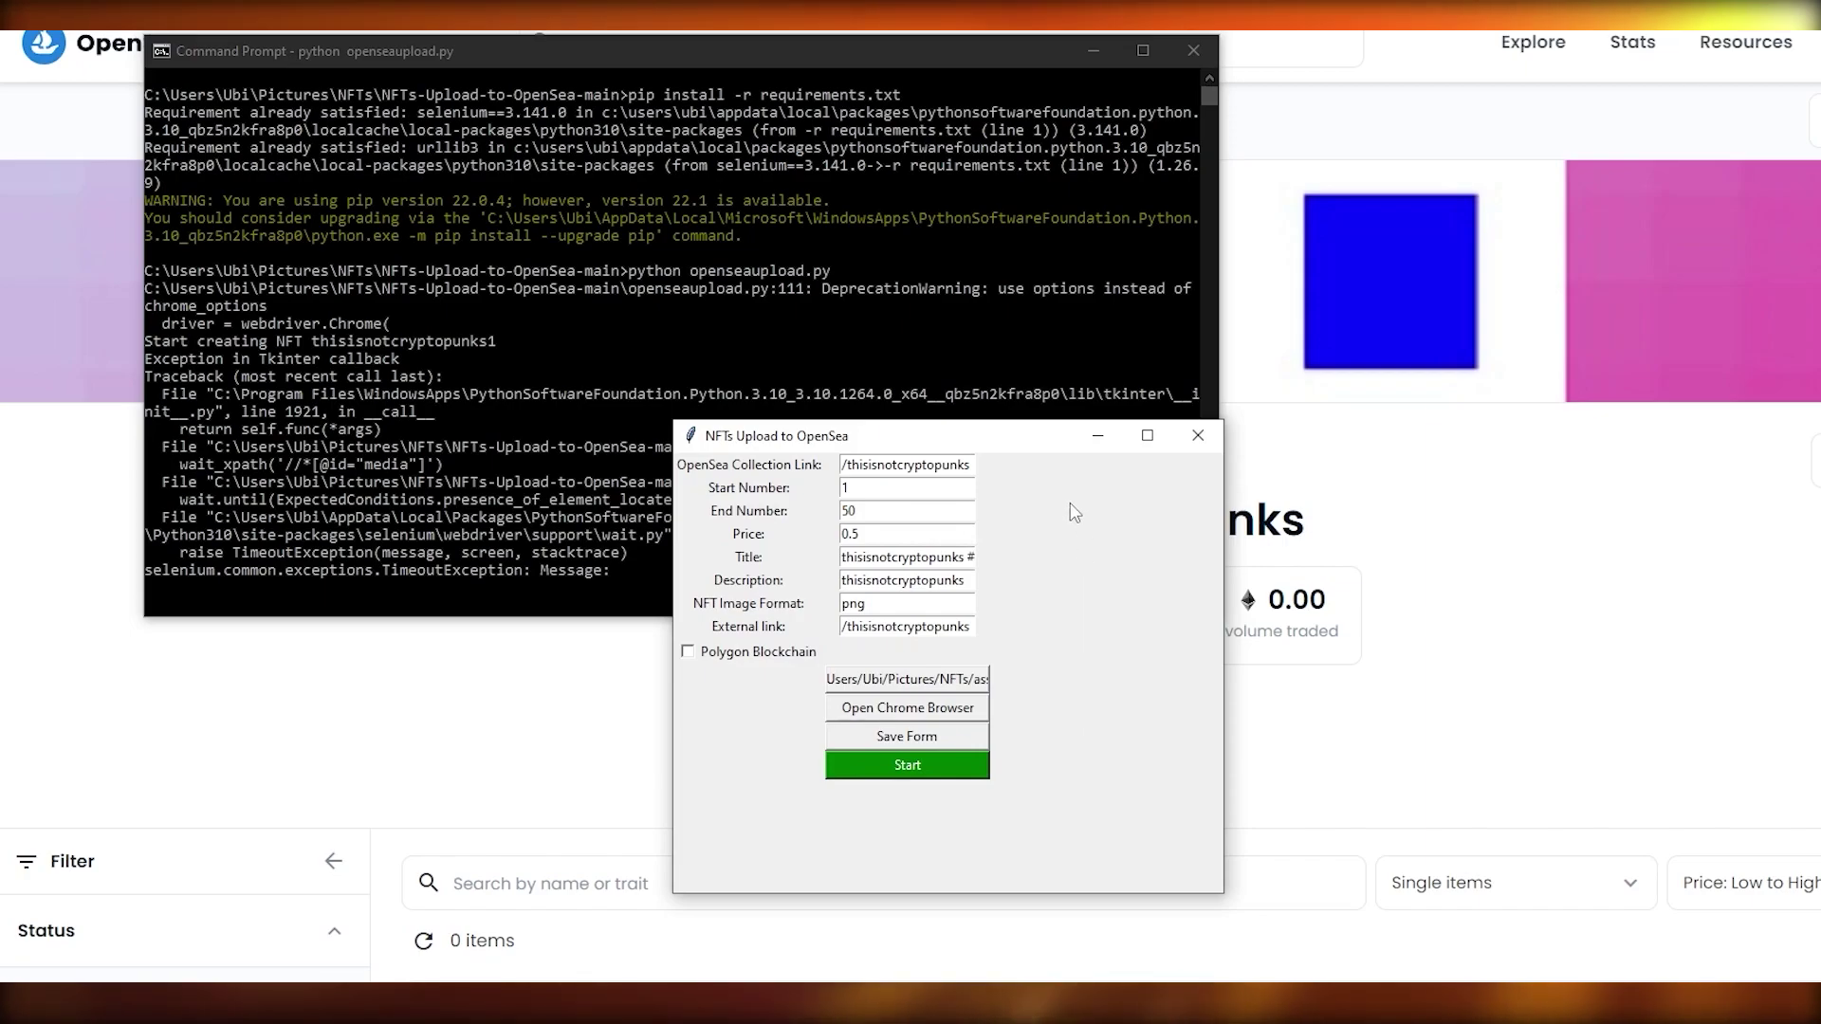
pyautogui.click(913, 768)
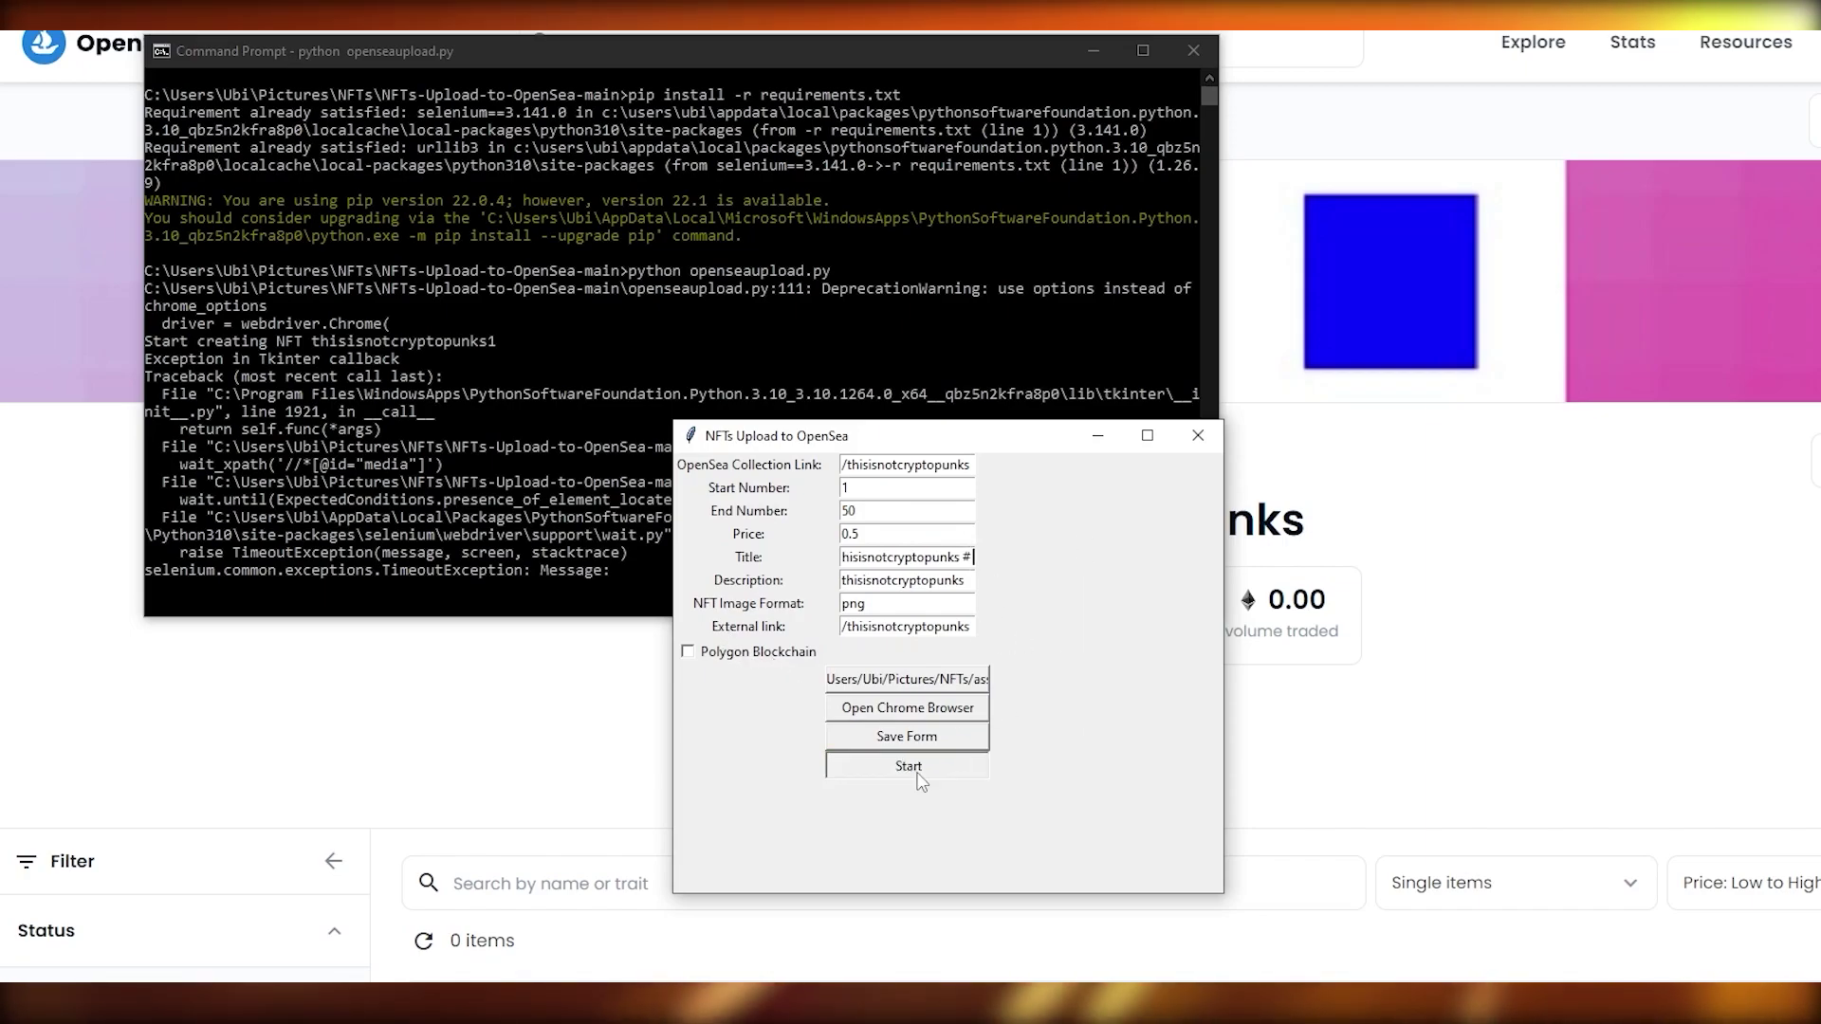